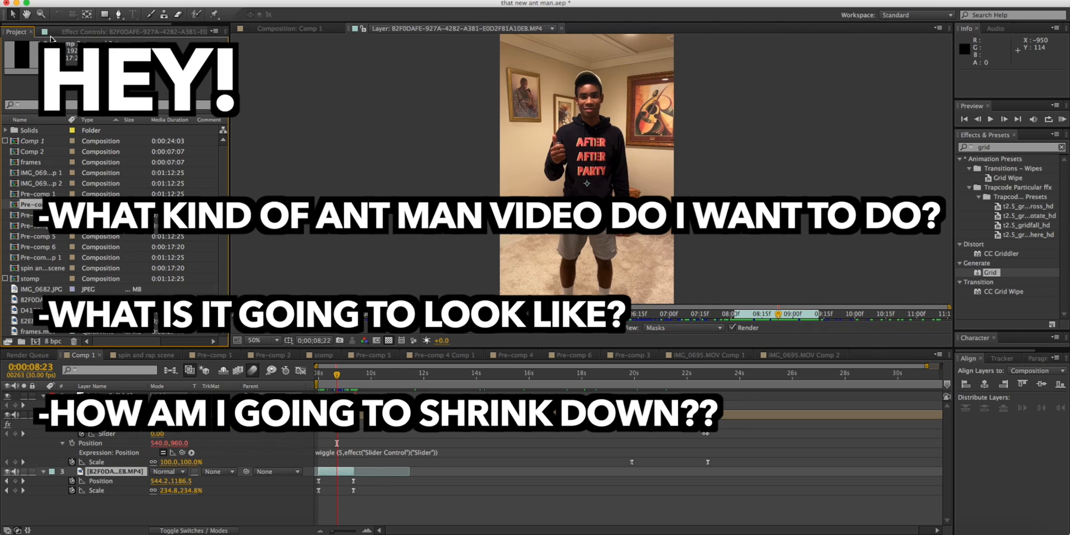
Search YouTube for "ant man effects tutorial" and look through the resulting video list.
text(al)
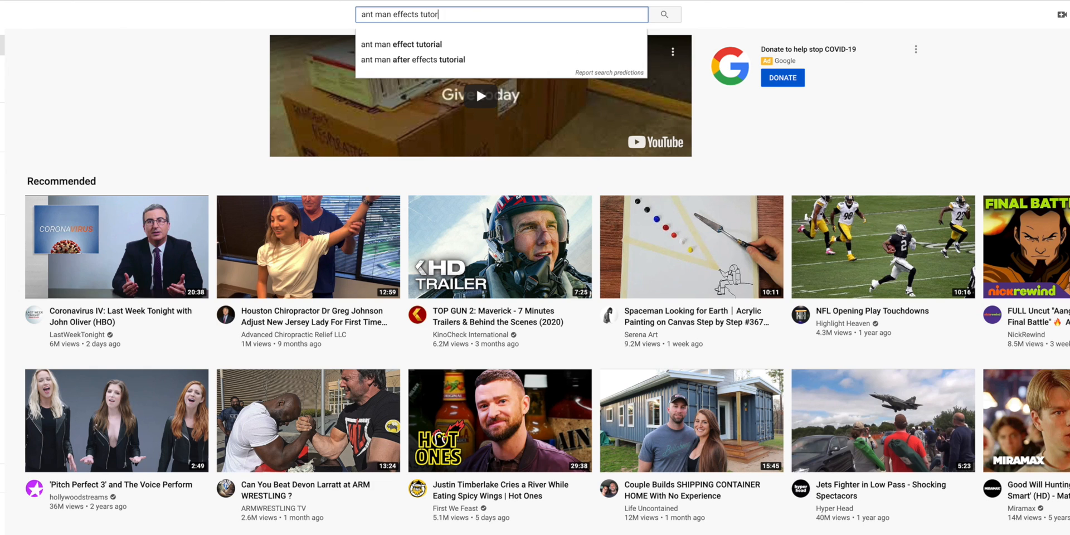
key(Return)
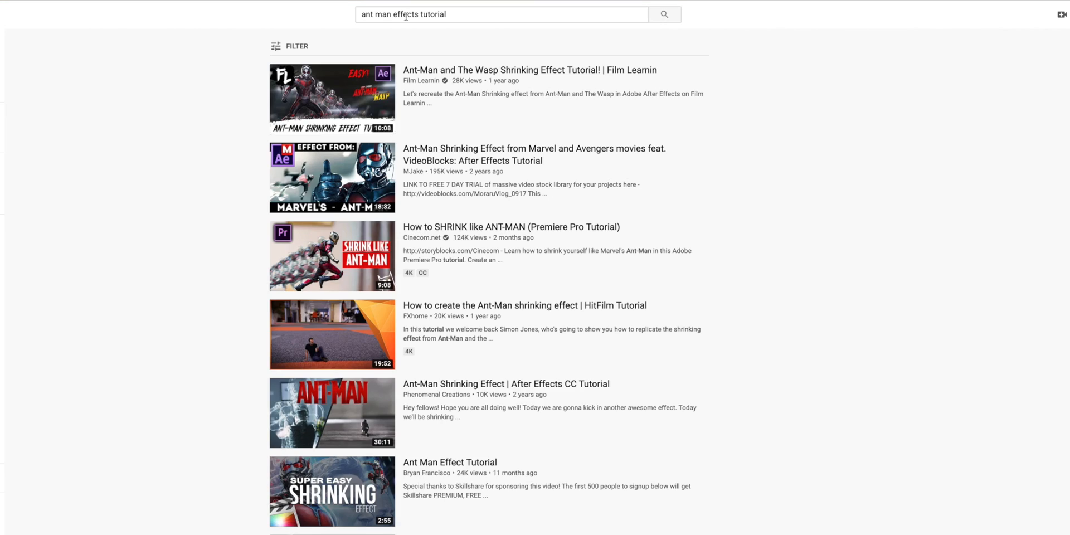
mouse_move(438, 149)
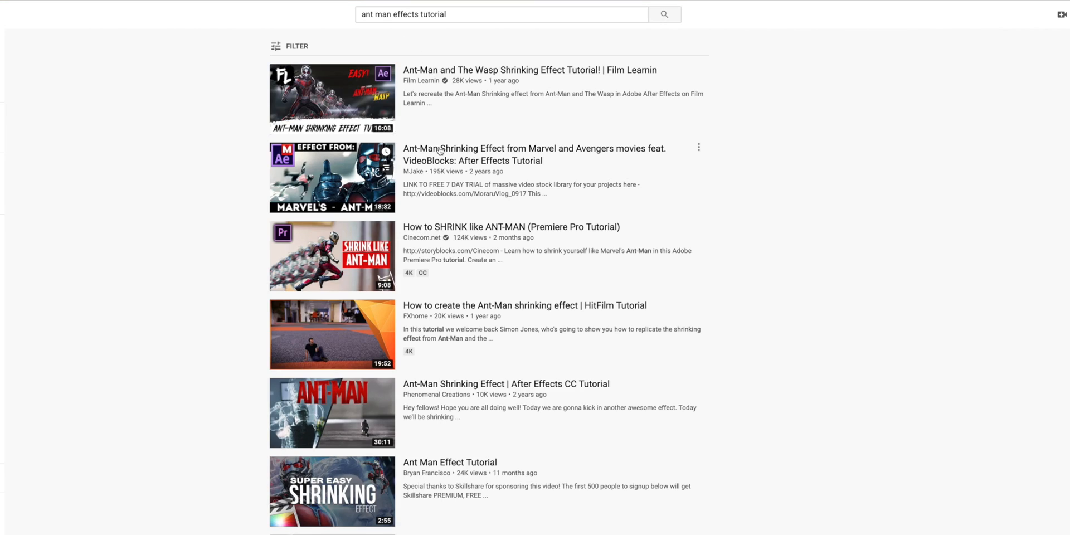
mouse_move(421, 408)
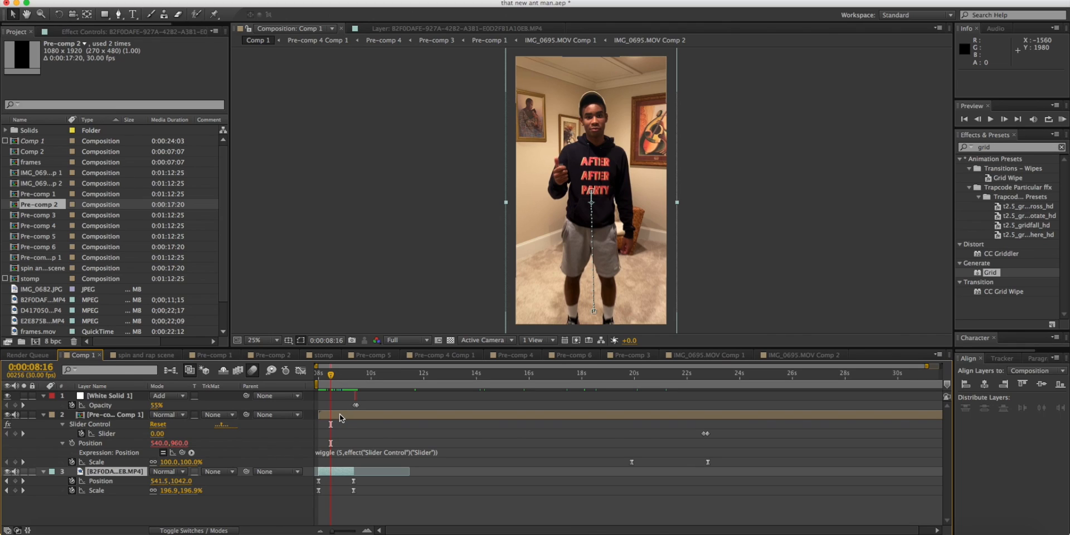
Switch to After Effects, open the nested IMG_0695.MOV Comp 2, and reveal the Screen Matte settings of its layer's Keylight effect.
double_click(339, 414)
click(353, 373)
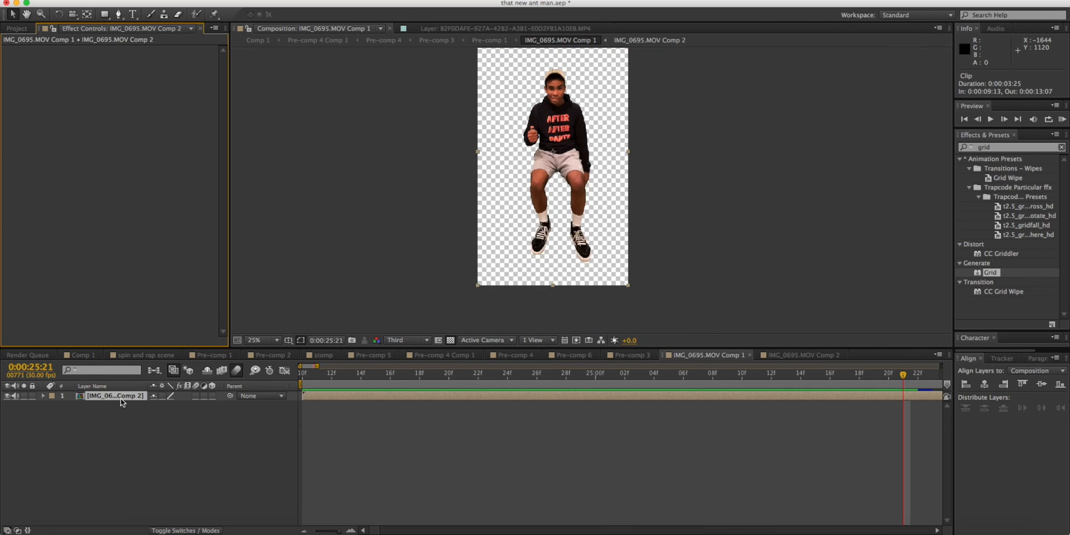
click(121, 397)
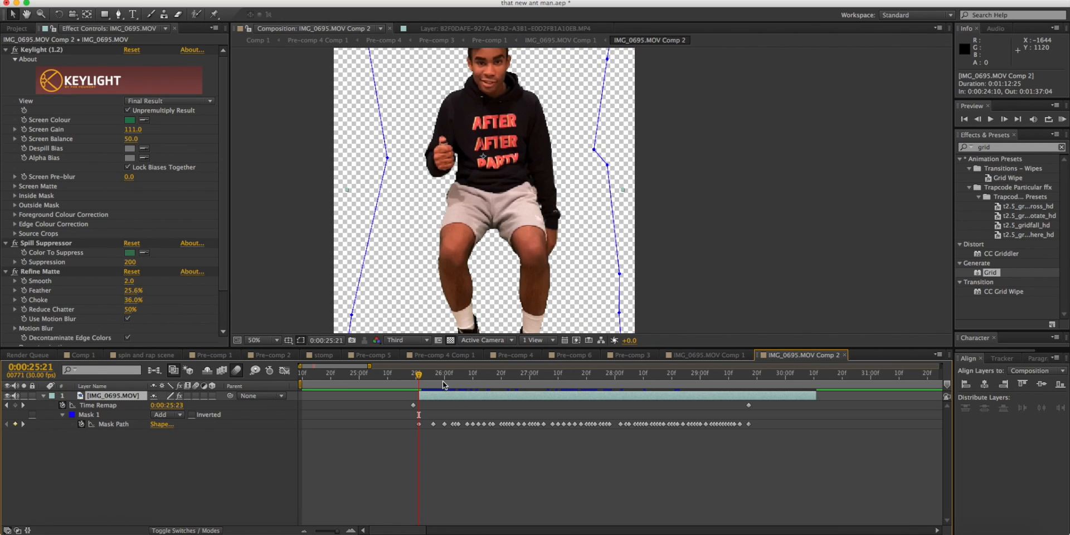
click(15, 186)
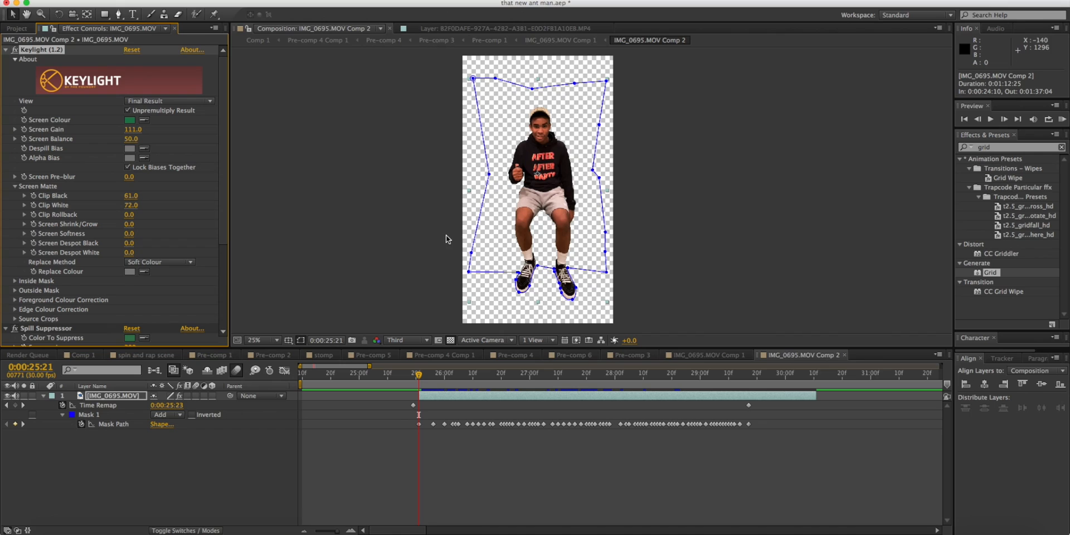
Scrub through IMG_0695.MOV Comp 2 to examine the keyed figure and its Mask Path keyframes.
key(space)
drag(476, 248, 480, 232)
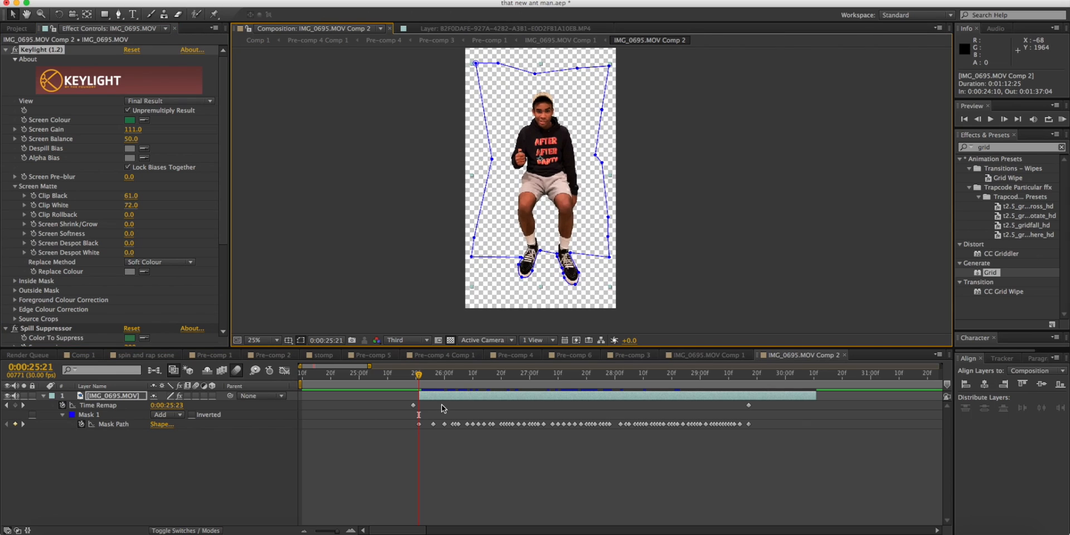
drag(418, 377, 510, 368)
scroll(517, 250, up, 2)
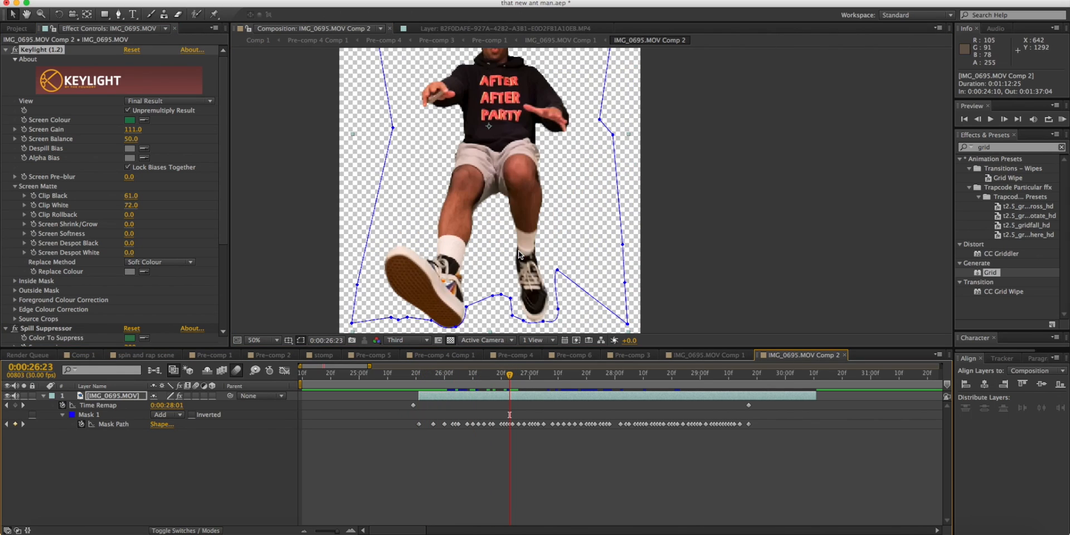
mouse_move(418, 424)
mouse_down()
mouse_move(556, 418)
mouse_move(418, 425)
mouse_up()
drag(425, 376, 598, 377)
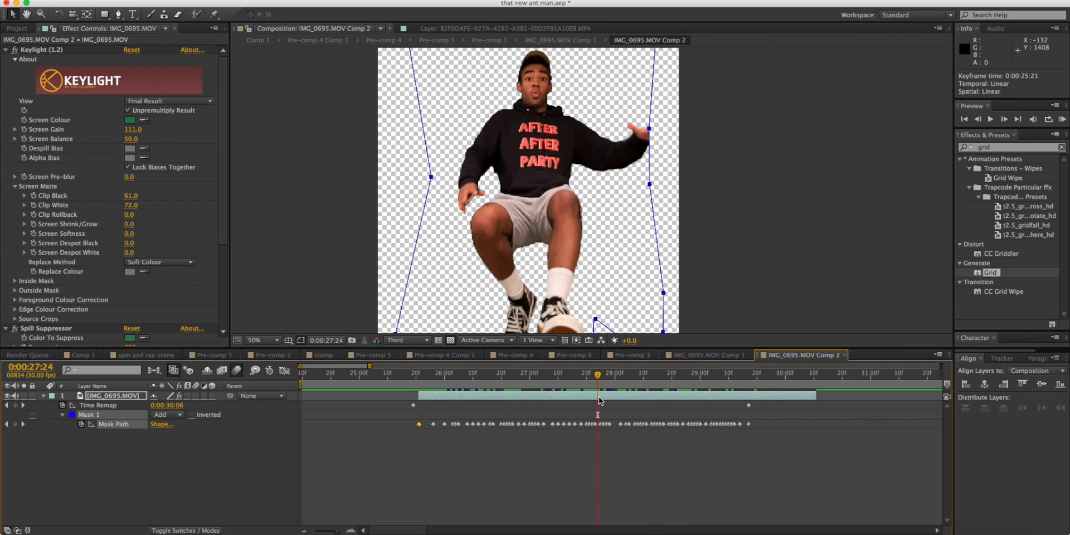
Review the camera move in Pre-comp 3, and open its nested Pre-comp 1 to scrub through the shrinking animation.
click(615, 355)
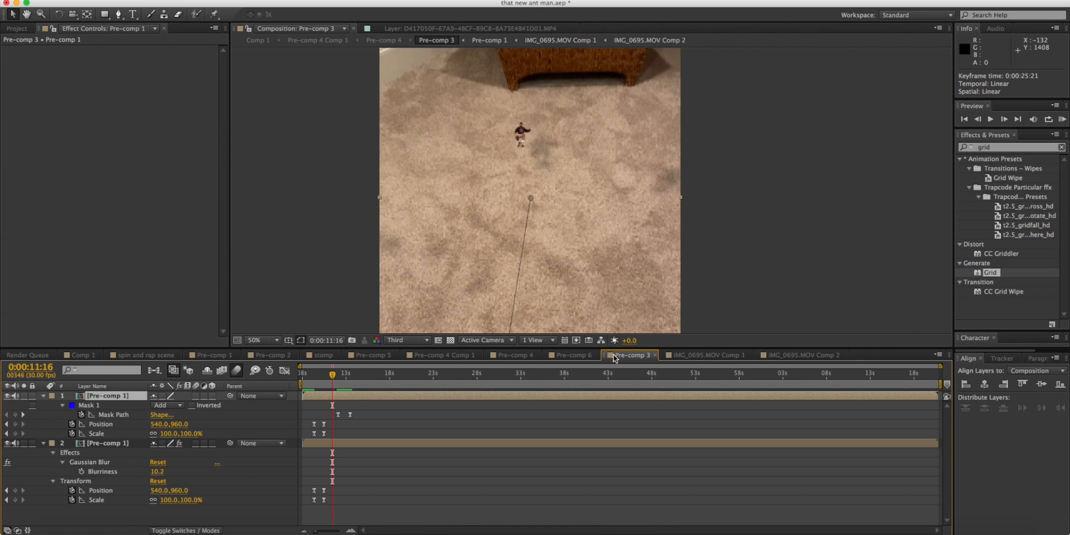
drag(333, 383, 315, 379)
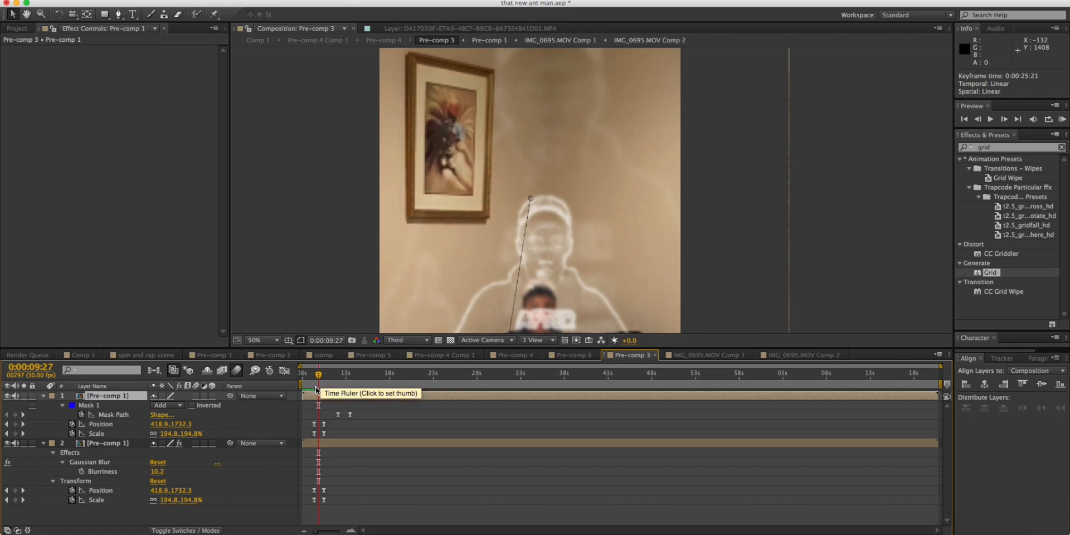
double_click(331, 395)
drag(354, 379, 398, 372)
key(space)
drag(433, 287, 475, 219)
click(363, 228)
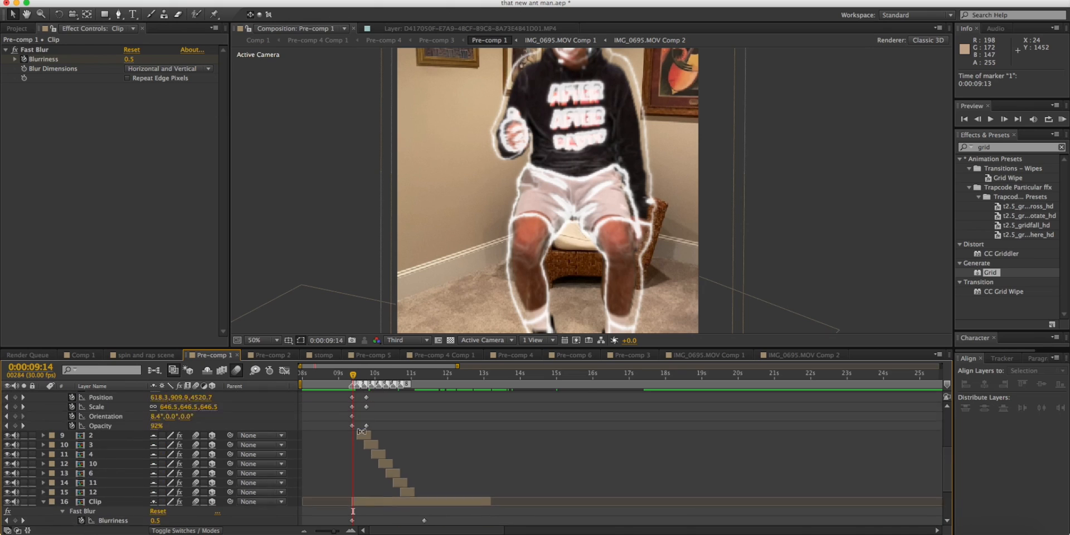
Examine the layer stack of Pre-comp 1 at the start of the shrink, including the effects on outline layer 12.
scroll(360, 418, up, 2)
scroll(359, 417, down, 2)
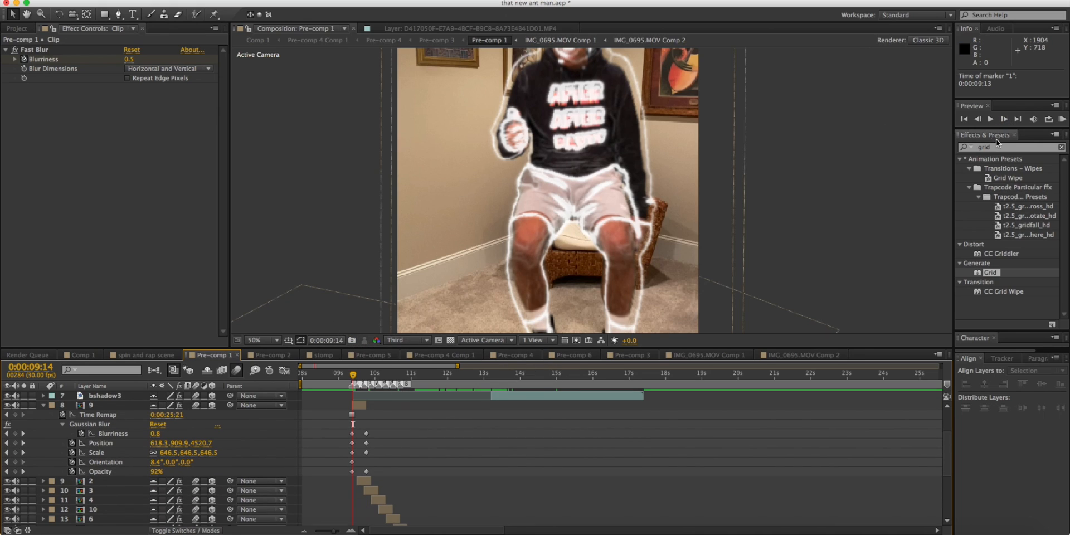
scroll(406, 277, up, 1)
scroll(408, 278, down, 1)
key(space)
drag(433, 237, 431, 322)
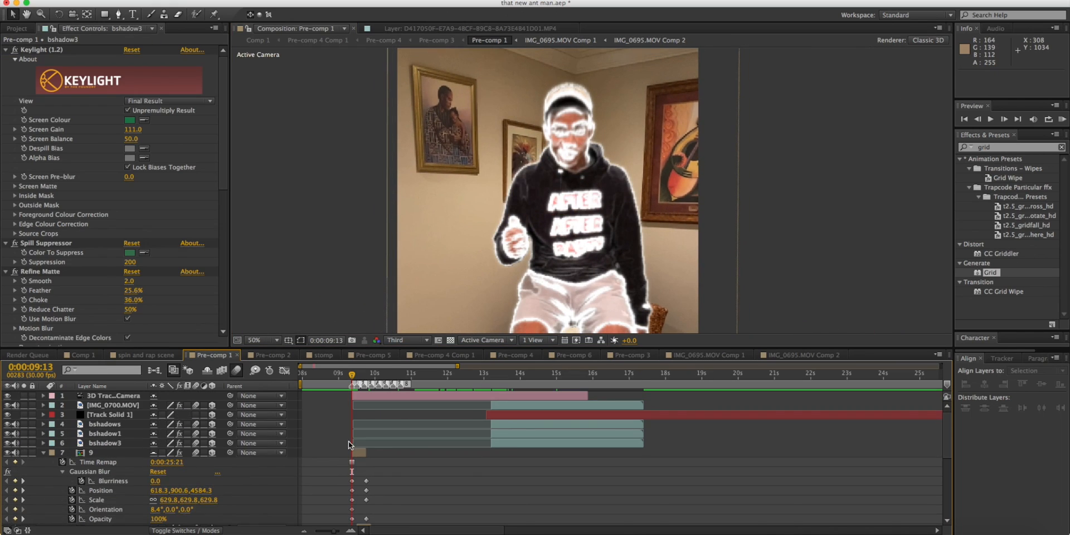
scroll(347, 442, up, 3)
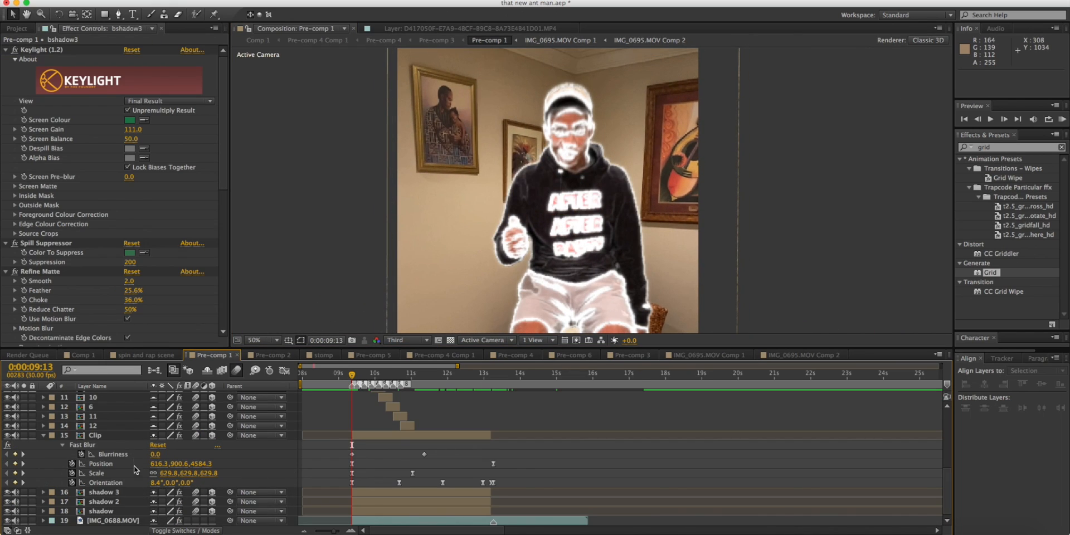
click(125, 427)
scroll(129, 428, up, 5)
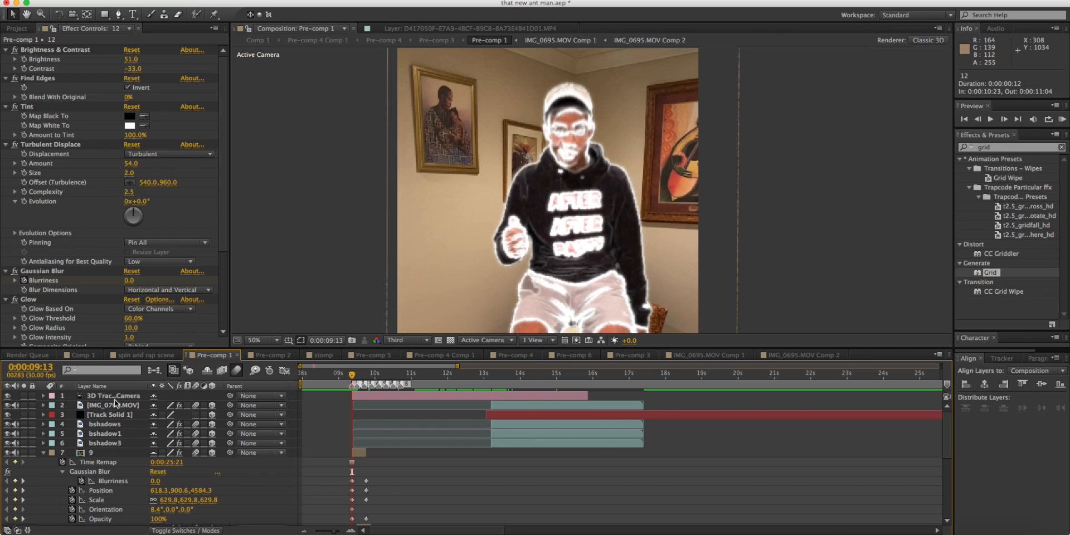
Hide the layers from the 3D tracker camera down to outline layer 9, leaving the Clip composite over IMG_0688.MOV.
shift+click(114, 397)
click(7, 415)
click(436, 463)
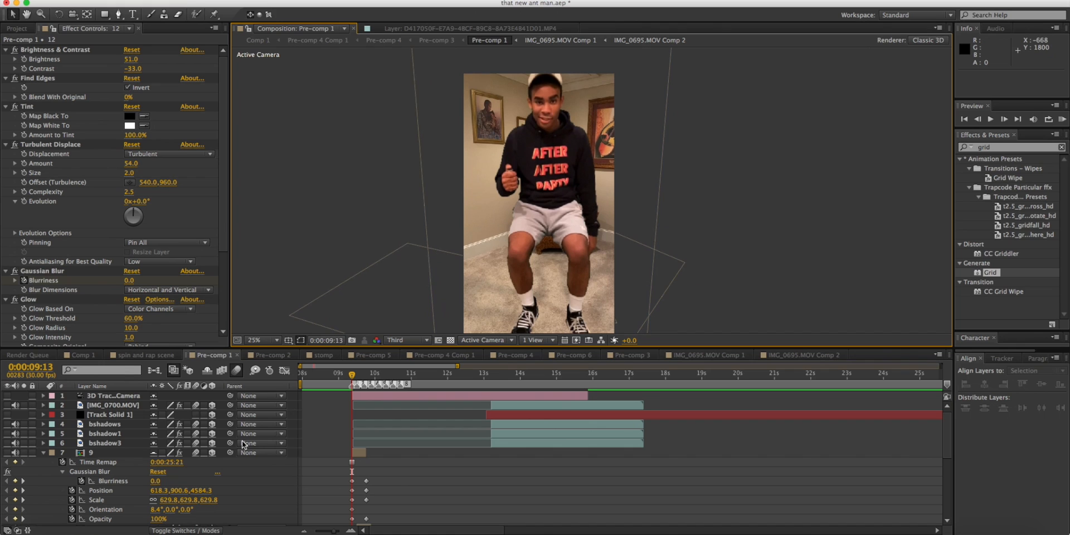
scroll(218, 438, down, 1)
scroll(219, 438, down, 5)
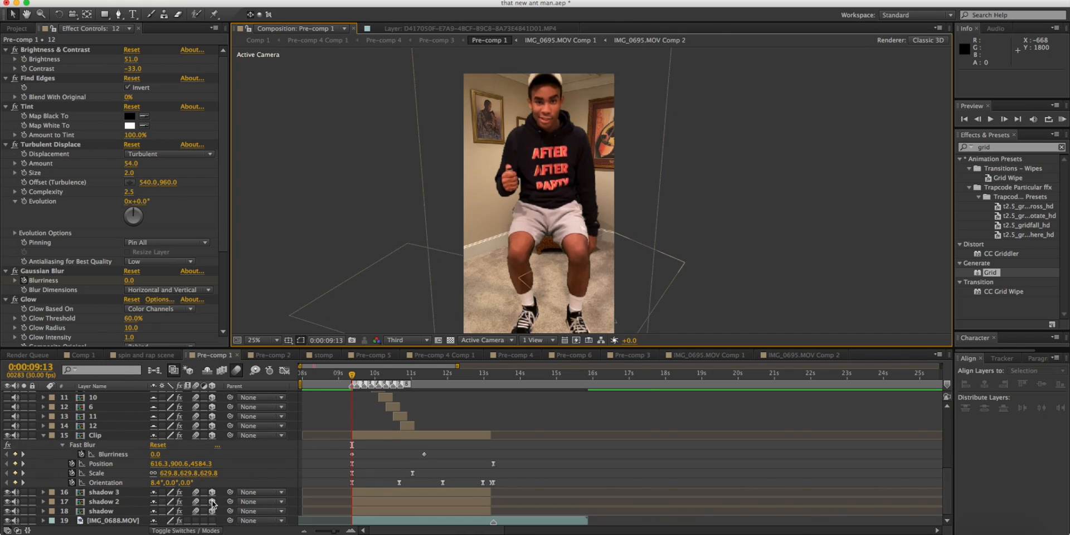
Select the 3D Camera Tracker effect on IMG_0688.MOV to display its track points over the footage.
click(130, 521)
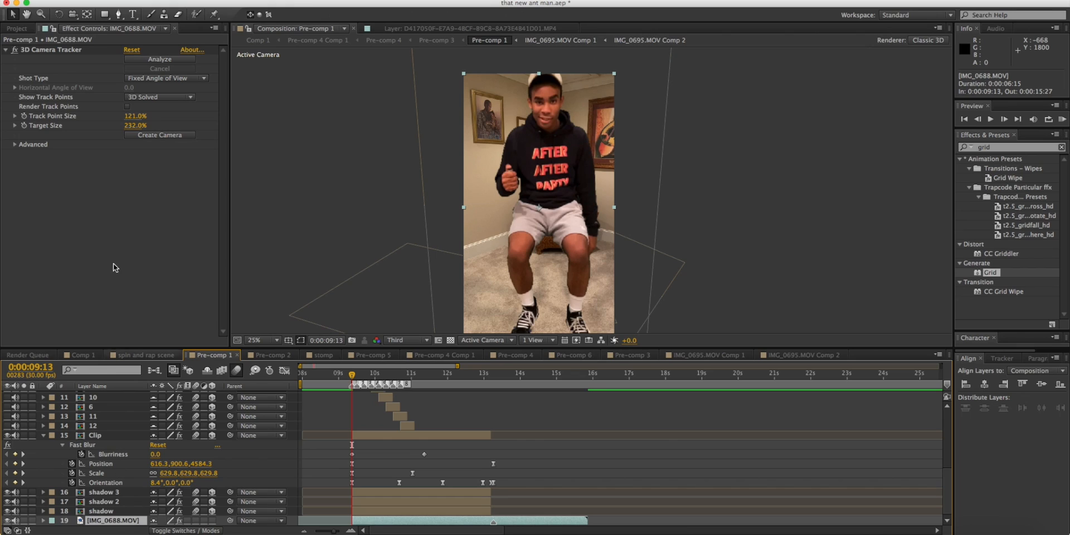
click(61, 50)
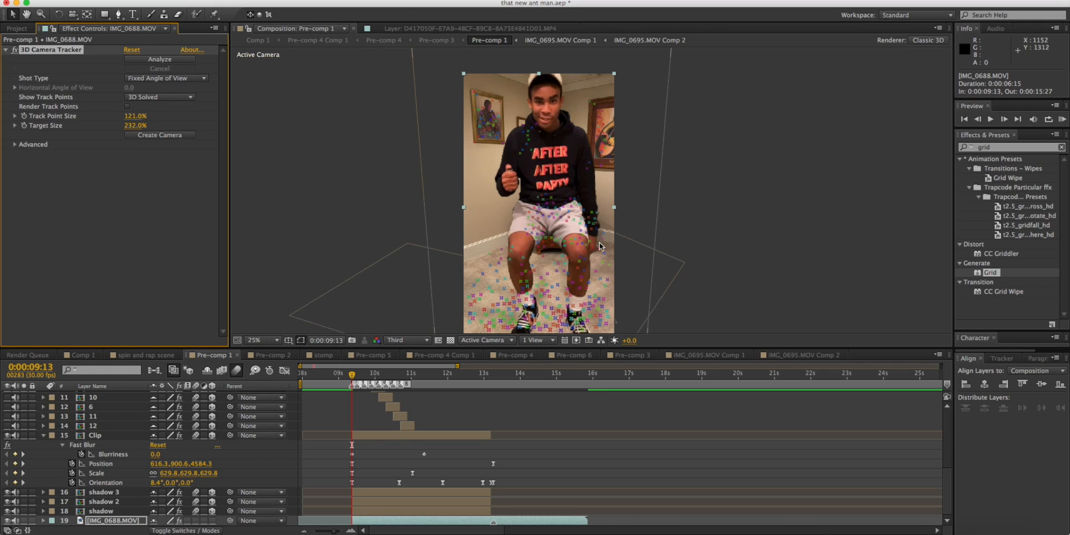
mouse_move(561, 294)
mouse_down()
mouse_move(566, 257)
mouse_move(566, 276)
mouse_up()
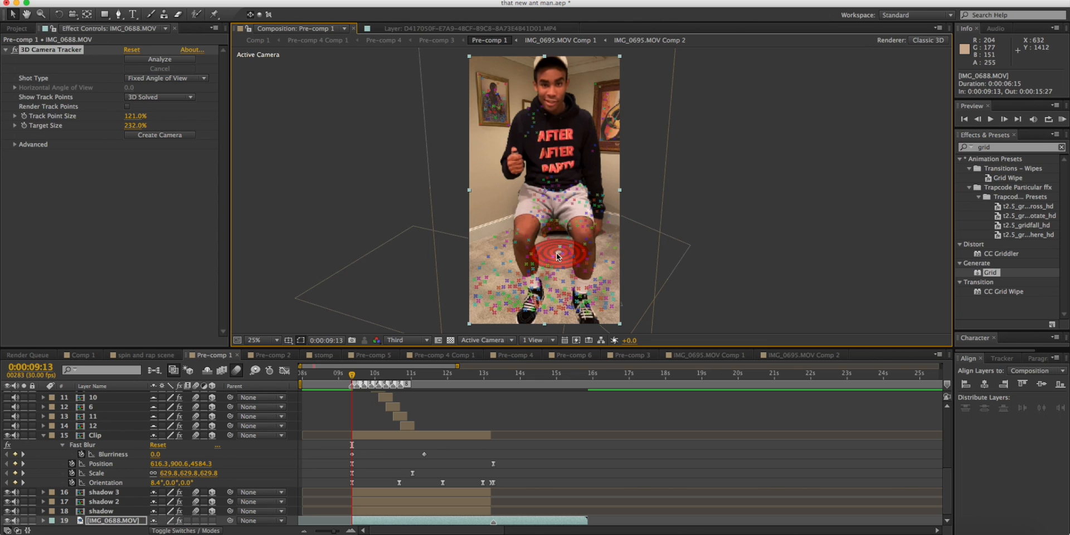
Select the track points on the carpet between the feet and create a solid and camera from them.
mouse_move(558, 255)
mouse_down()
mouse_move(504, 273)
mouse_move(501, 309)
mouse_move(536, 324)
mouse_move(585, 313)
mouse_move(590, 257)
mouse_up()
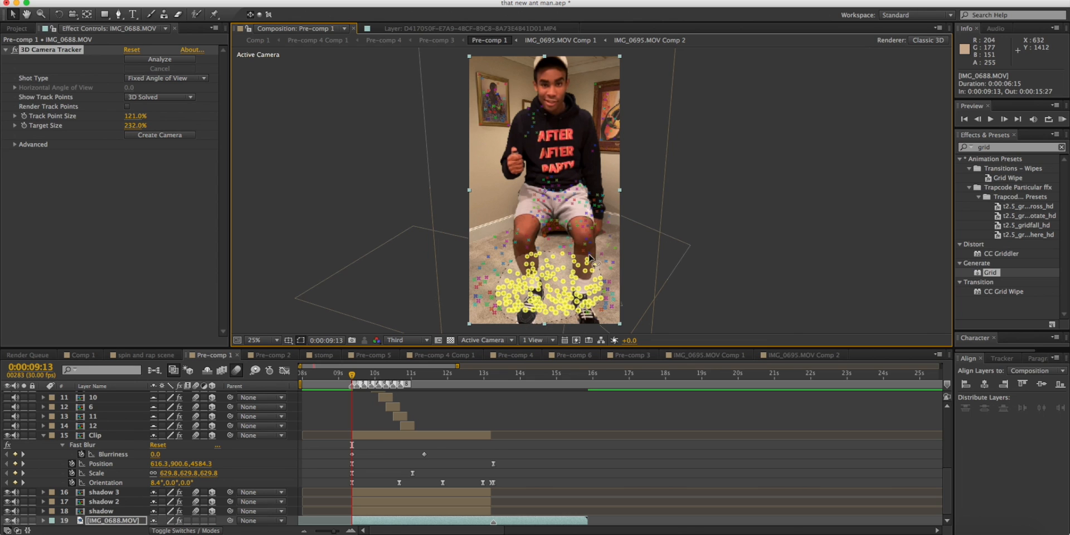
click(557, 271)
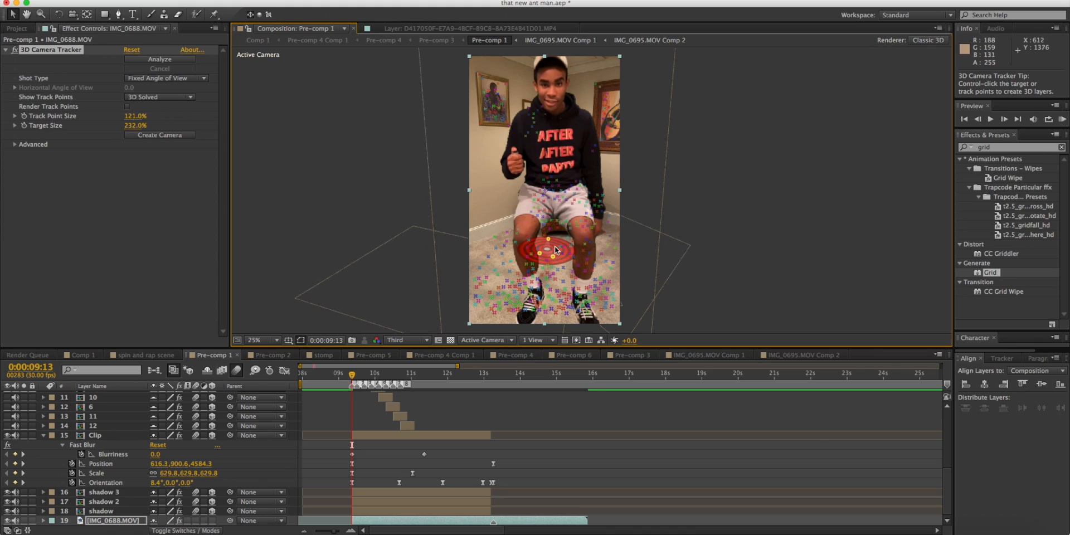
mouse_move(558, 236)
mouse_down()
mouse_move(449, 287)
mouse_move(605, 298)
mouse_move(618, 248)
mouse_move(541, 248)
mouse_up()
right_click(555, 271)
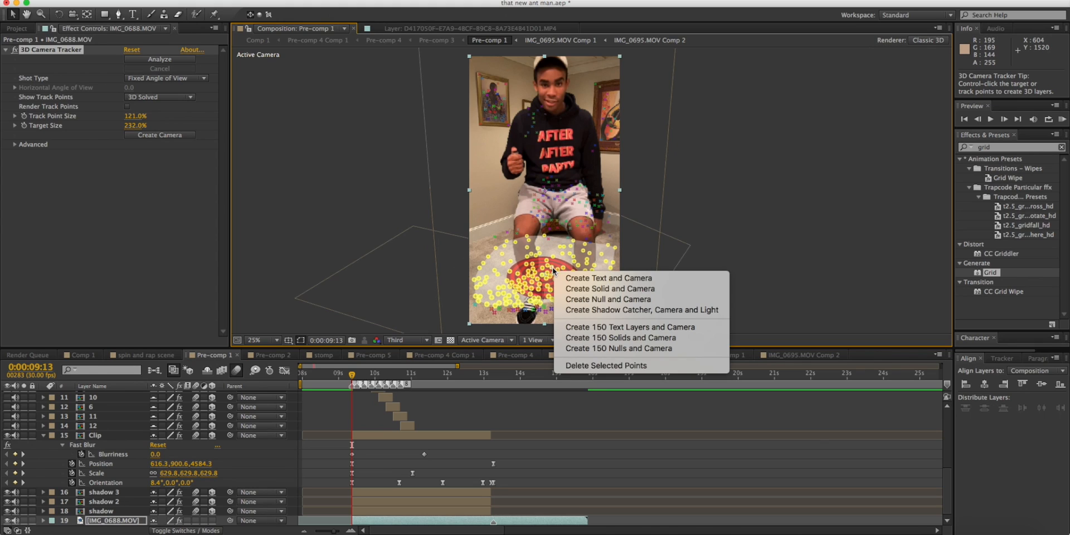
click(578, 290)
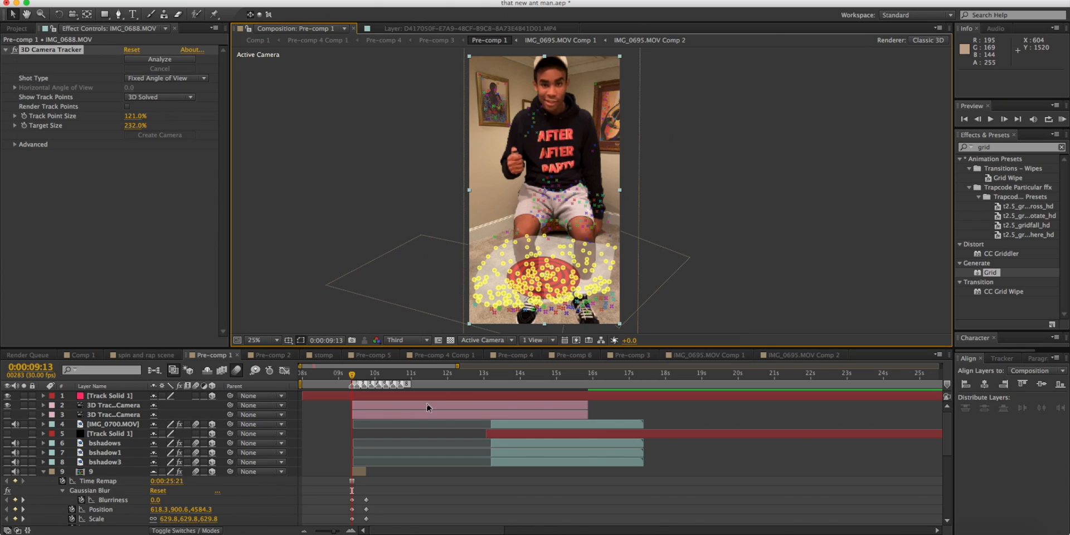
Scrub to 0:00:13:26 with the new Track Solid 1 selected to check that it sticks to the carpet.
drag(359, 376, 488, 375)
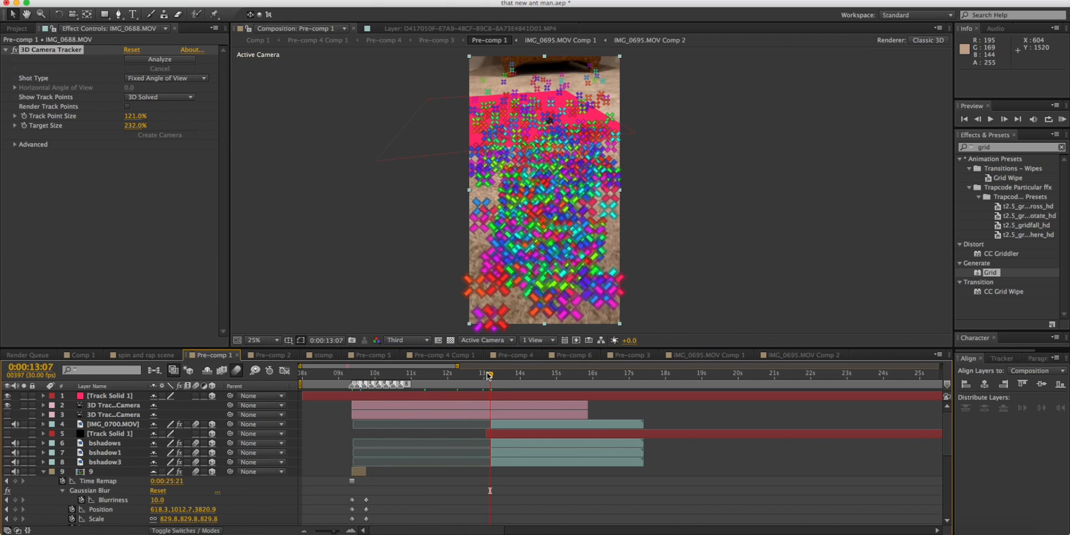
click(487, 396)
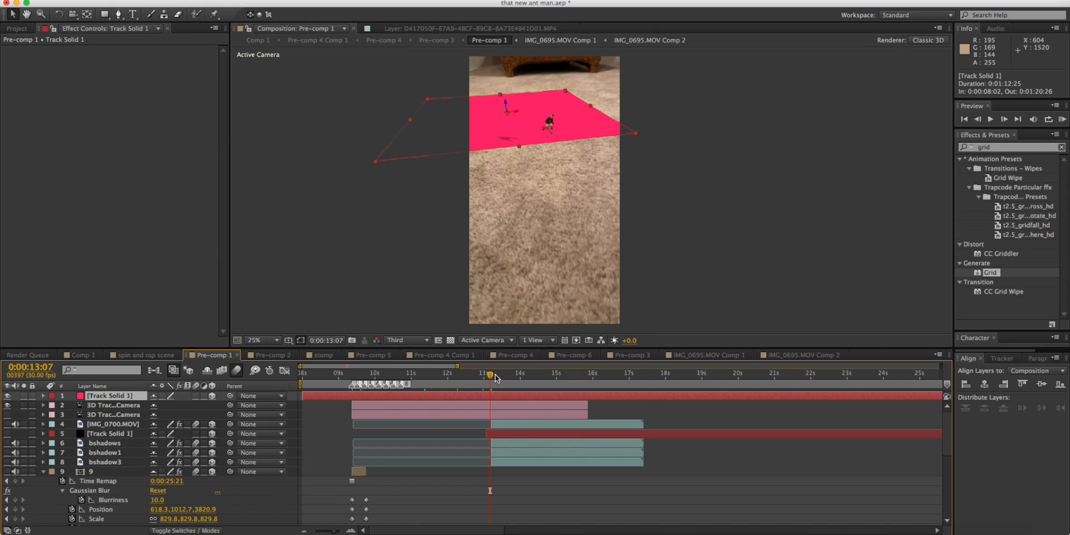
drag(491, 374, 513, 378)
scroll(492, 416, down, 6)
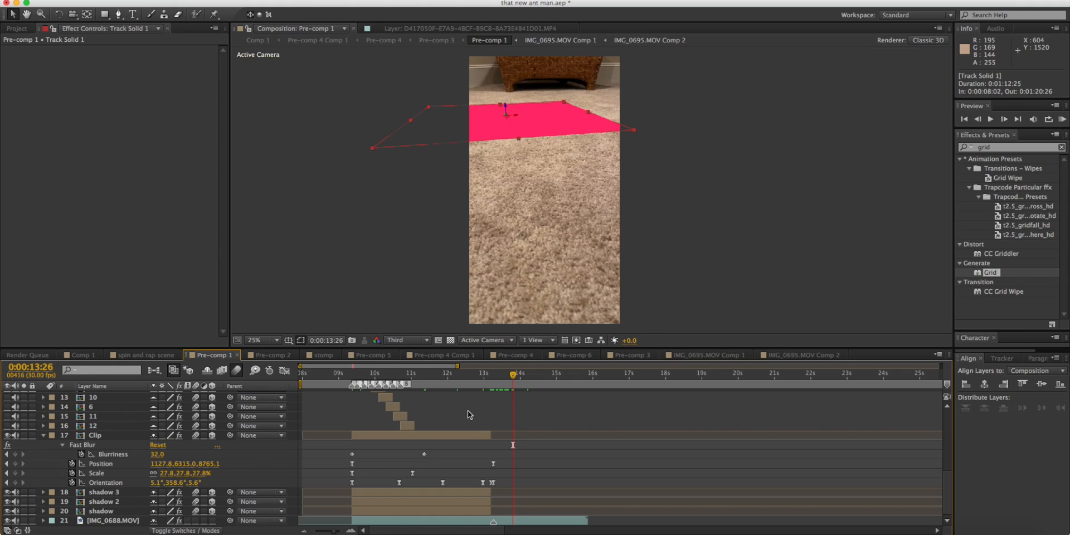
Select the Clip layer and preview its shrinking motion against the track solid, from 0:00:09:08 to 0:00:13:09.
click(451, 383)
click(438, 435)
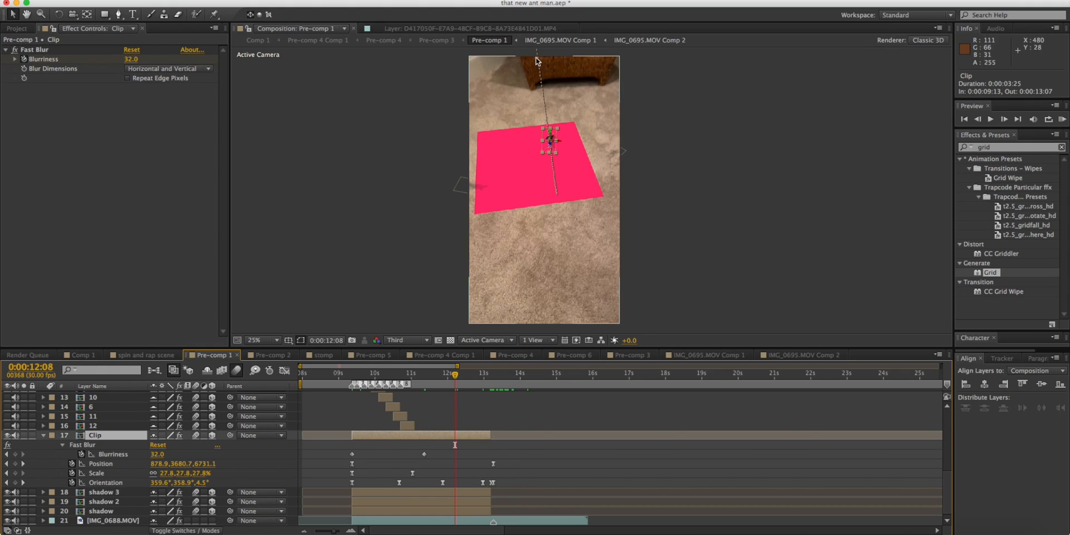
click(346, 378)
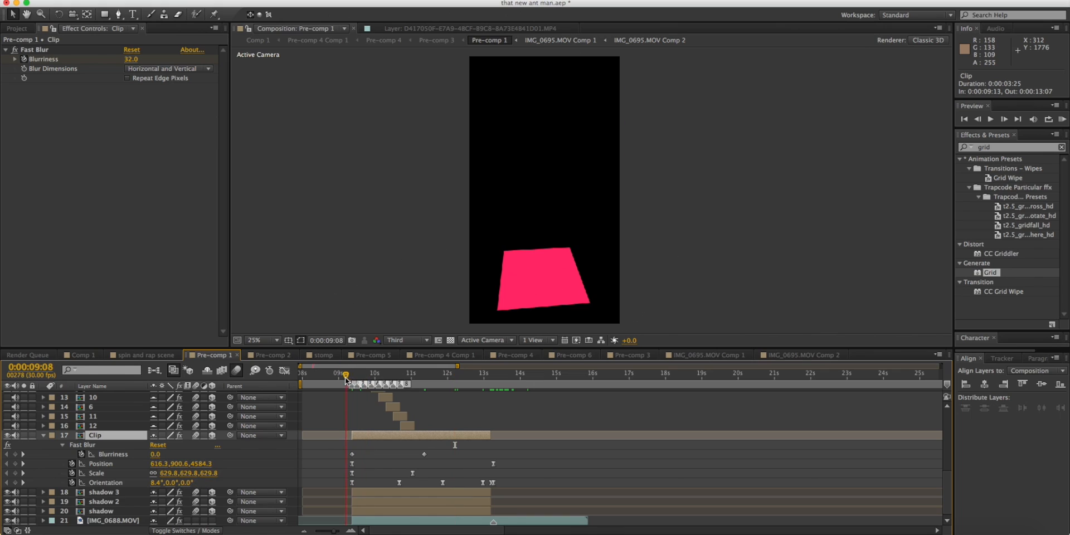
key(space)
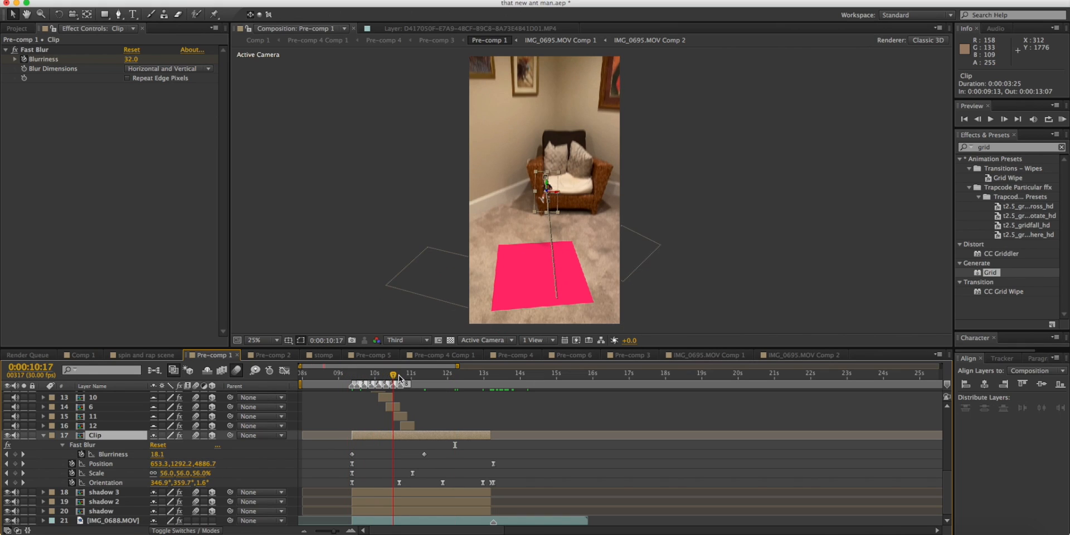
drag(369, 377, 492, 379)
Make the hidden layers in Pre-comp 1 visible again and delete the duplicate 3D tracker camera.
scroll(493, 490, up, 10)
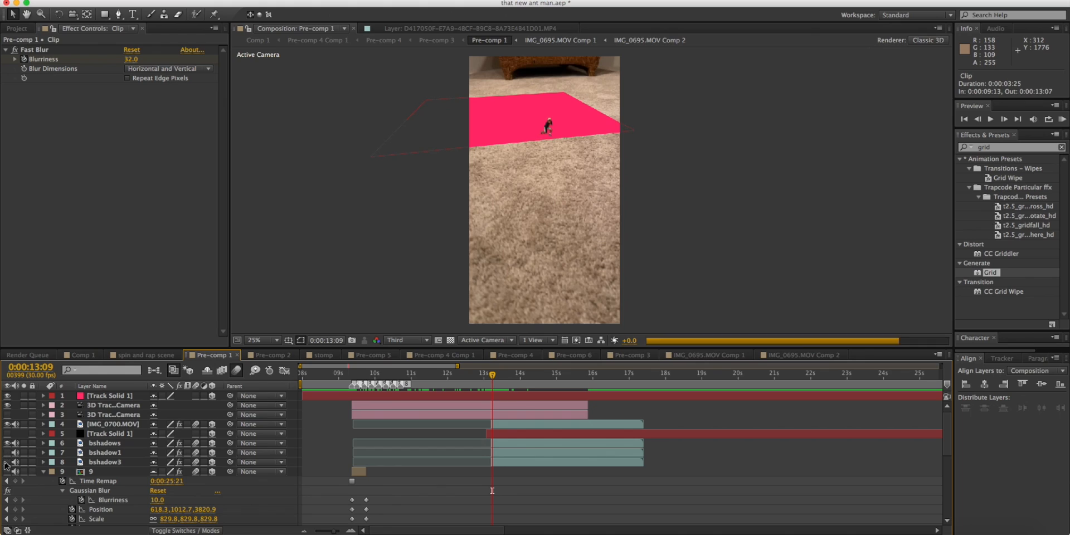
key(Delete)
At 0:00:13:28, select the pink track solid and zoom to 200% on the tiny crouching figure at its edge.
click(525, 378)
click(515, 377)
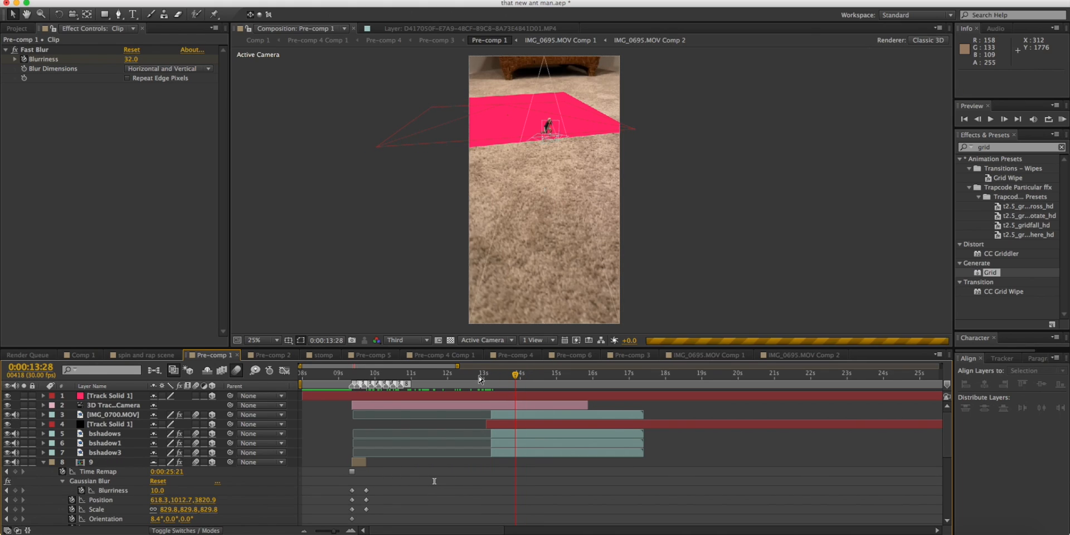
click(495, 136)
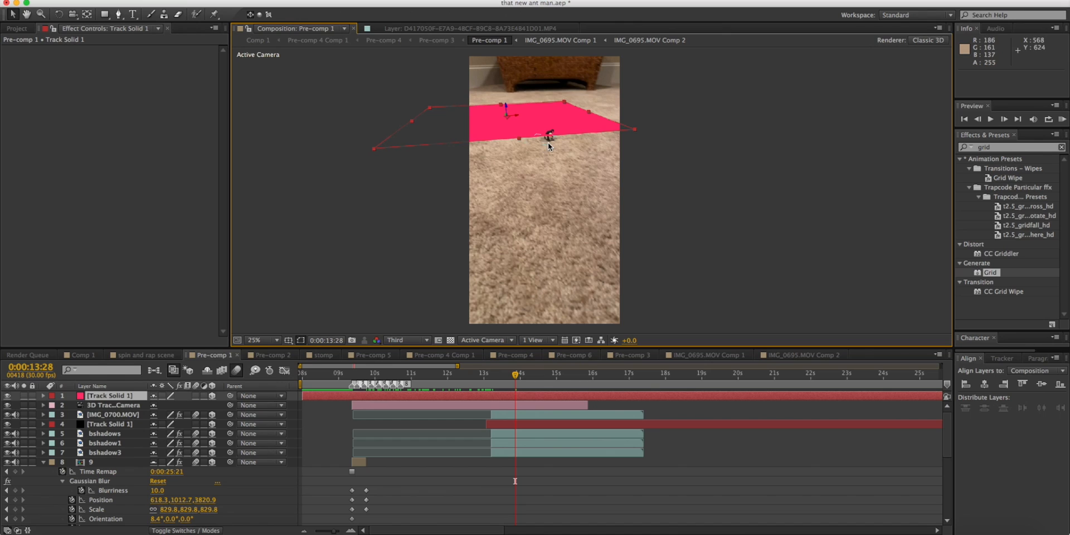
scroll(547, 147, up, 3)
drag(543, 147, 574, 296)
drag(451, 59, 526, 210)
drag(368, 59, 519, 208)
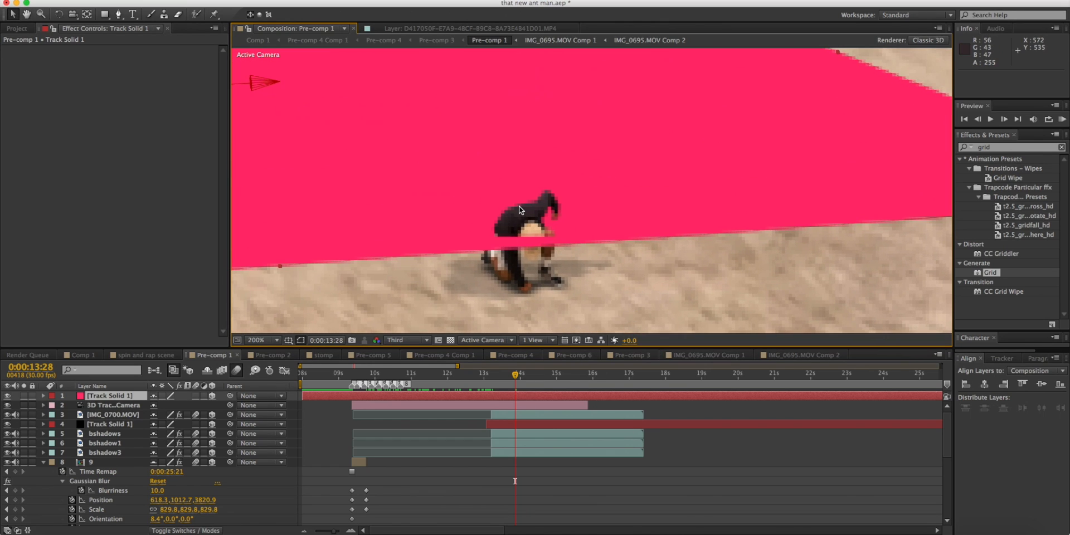
Zoom out to 50% and scrub back to 0:00:09:25 to inspect the pink track solid on the carpet below the figure.
scroll(519, 208, down, 1)
drag(383, 96, 383, 128)
scroll(585, 261, down, 1)
click(585, 261)
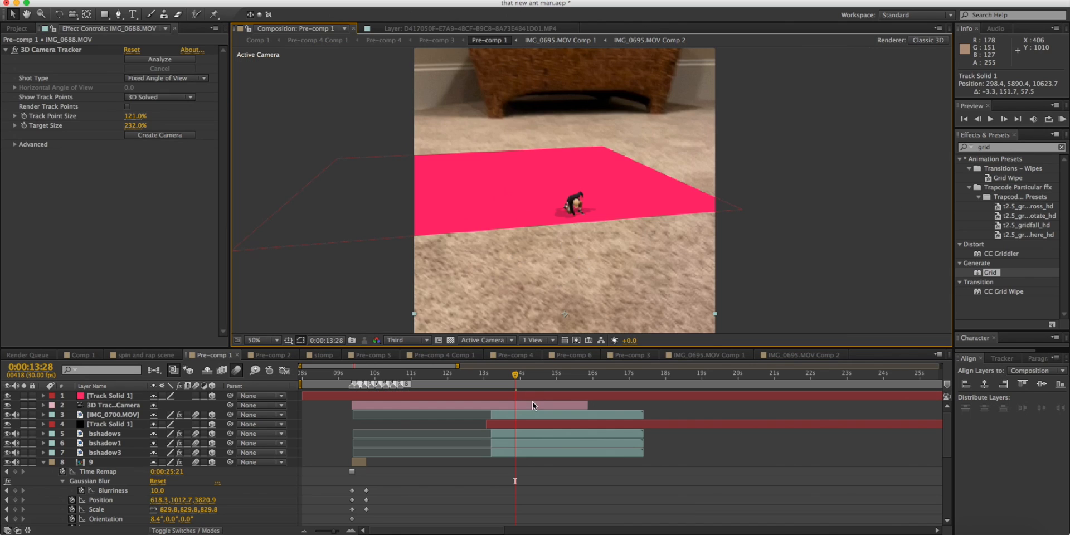
key(KP_0)
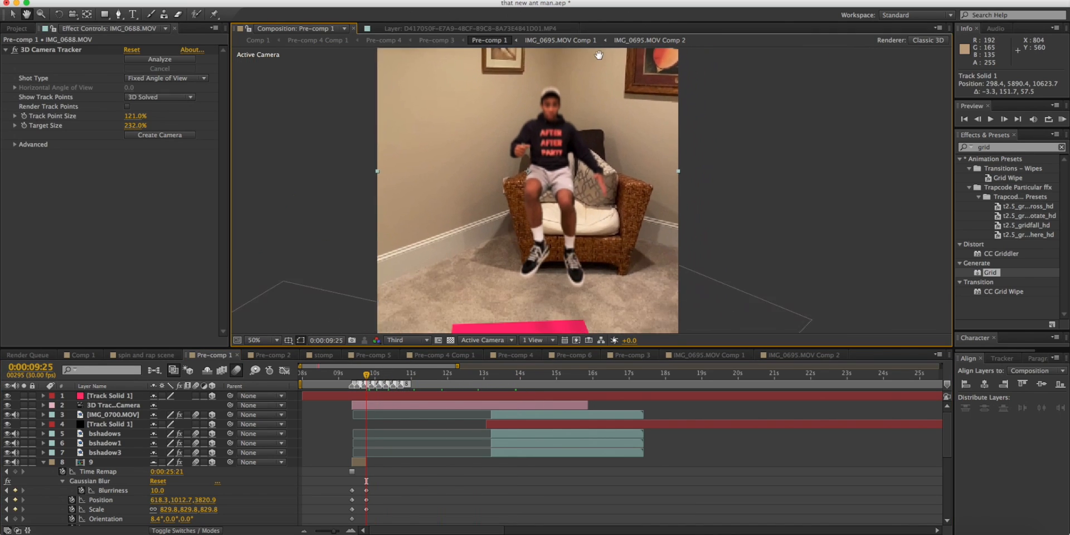
drag(612, 189, 688, 141)
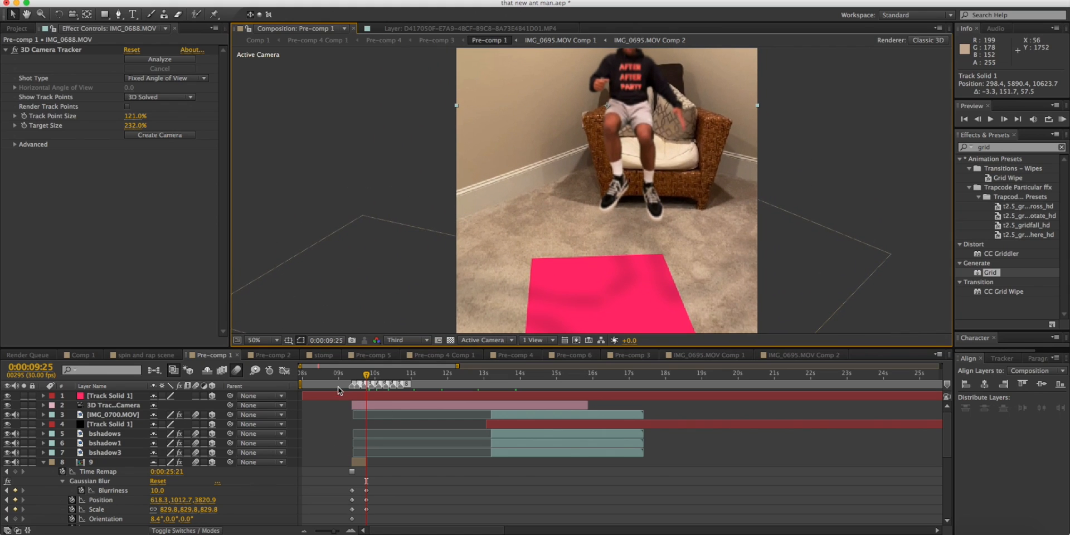
Return to 0:00:09:12 and delete the pink track solid from Pre-comp 1.
drag(379, 376, 494, 294)
drag(464, 376, 350, 378)
click(470, 395)
key(Delete)
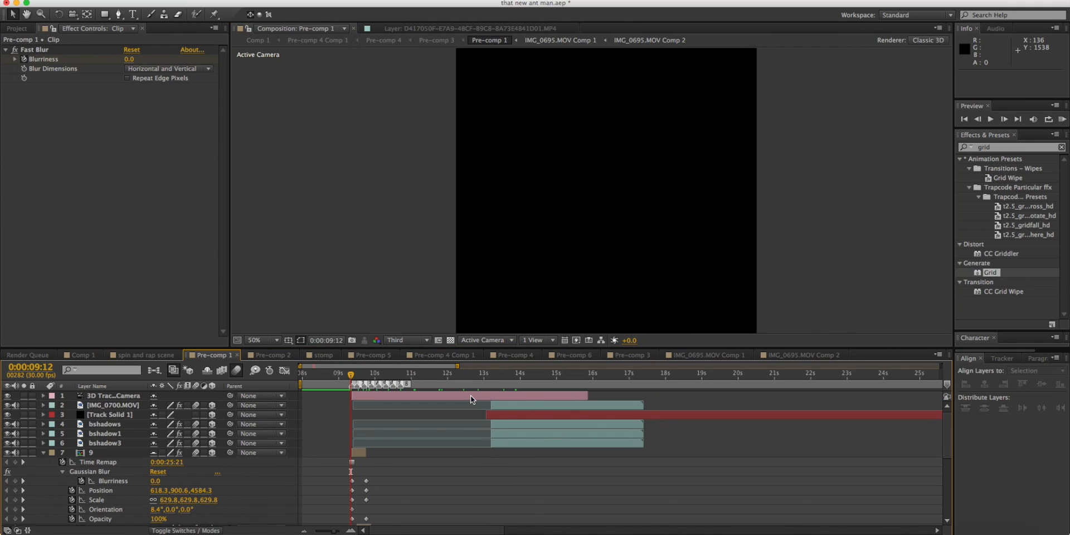
Scrub to 0:00:13:08 and back one frame to examine the end of the Clip layer's shrink and its keyframes.
click(428, 373)
drag(428, 374, 493, 375)
scroll(488, 373, down, 5)
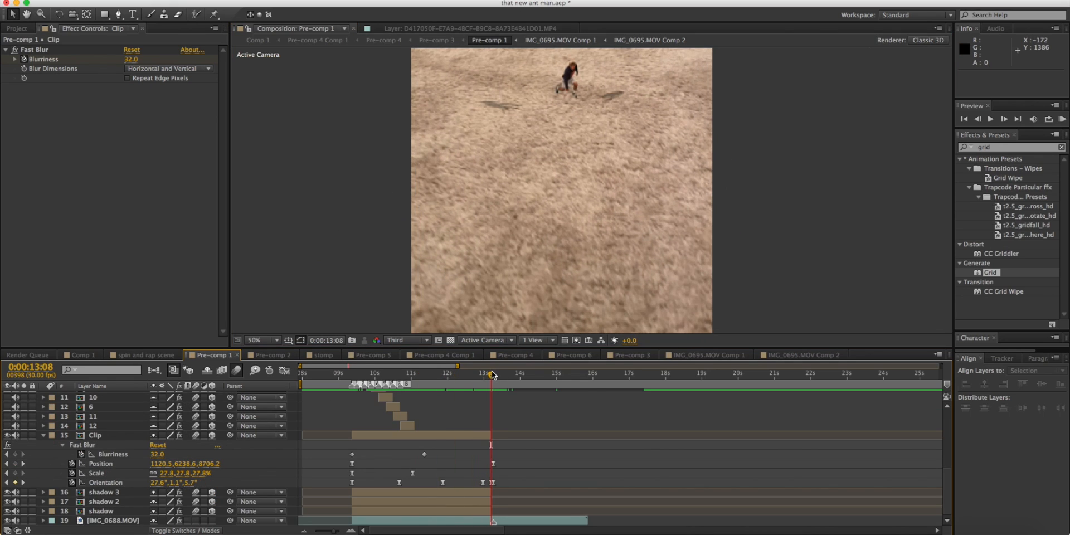
scroll(490, 399, up, 5)
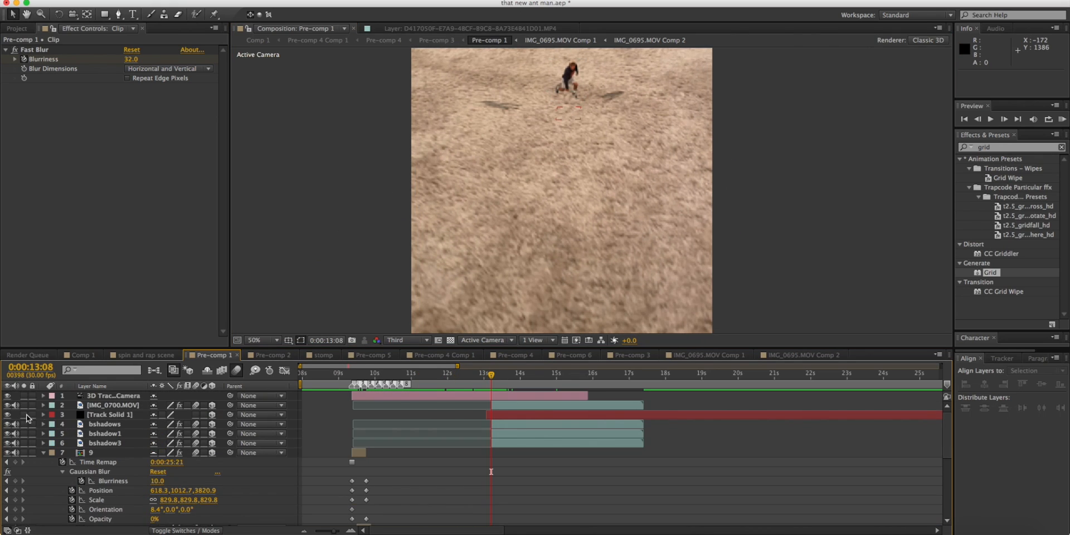
drag(492, 377, 489, 377)
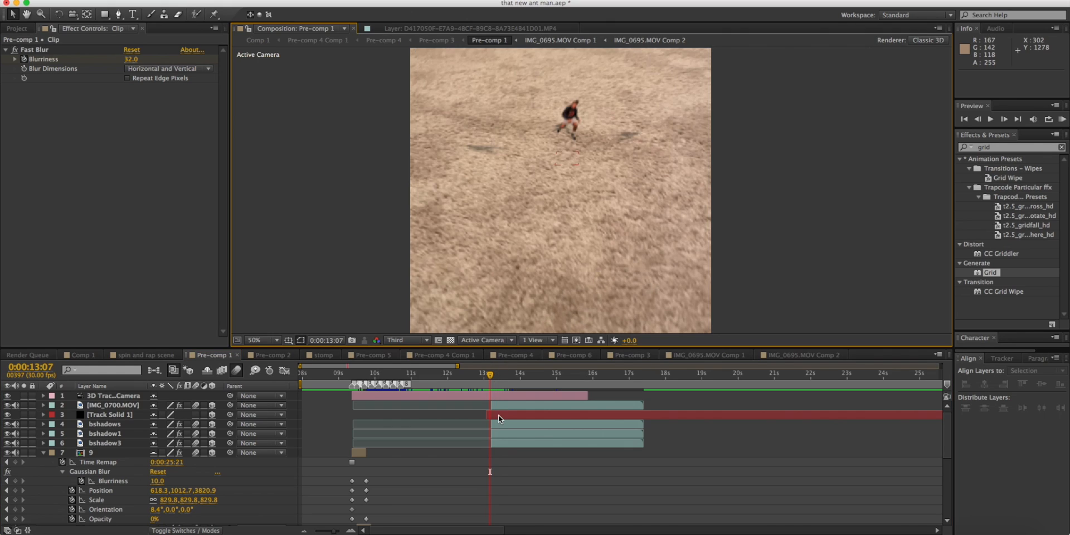
scroll(484, 413, down, 5)
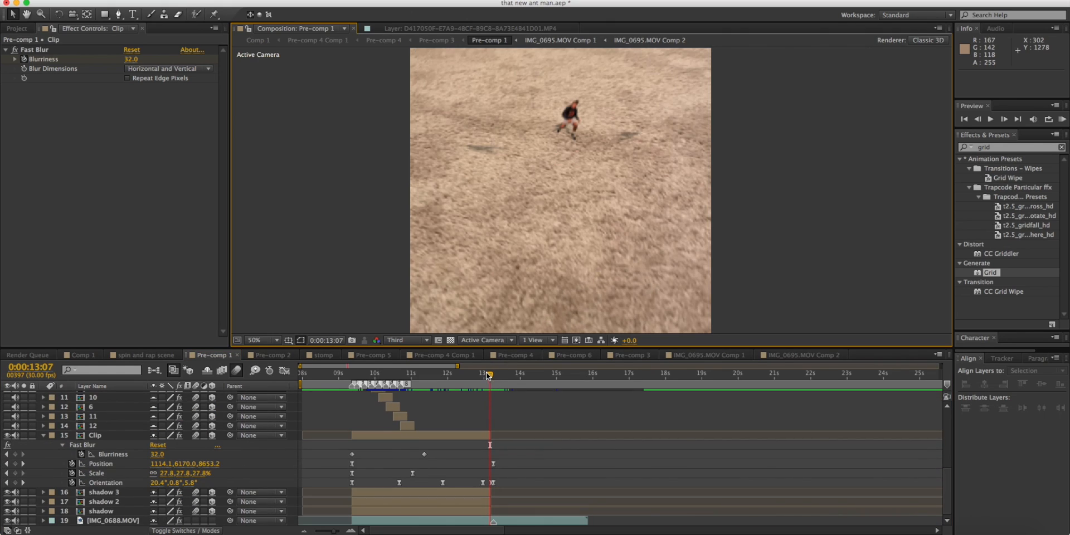
Check the Clip layer's scale keyframe at 0:00:11:03 and scrub to 0:00:13:15 to examine the landing.
drag(411, 473, 491, 474)
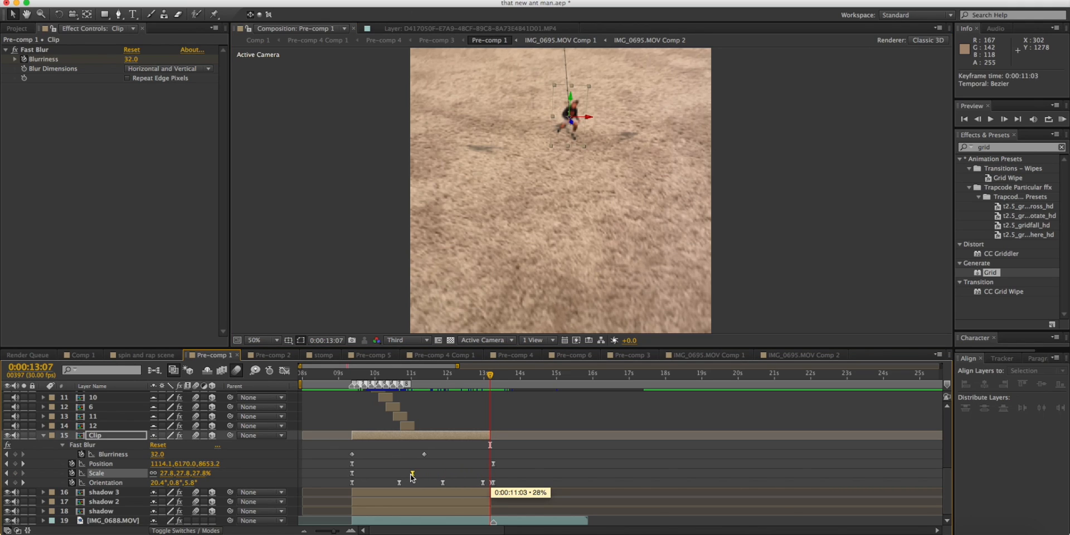
drag(411, 476, 409, 474)
drag(411, 381, 492, 384)
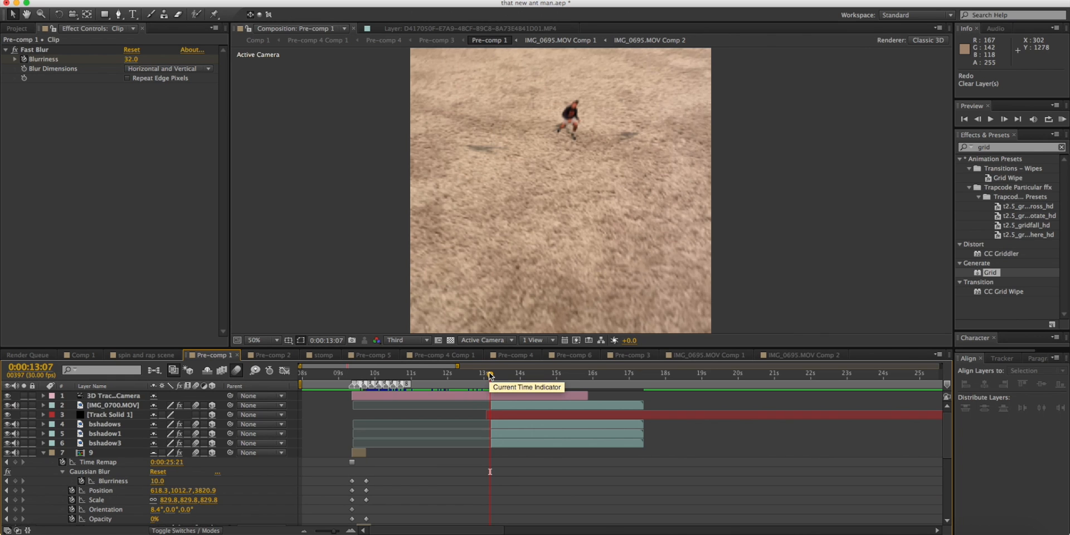
drag(490, 374, 500, 375)
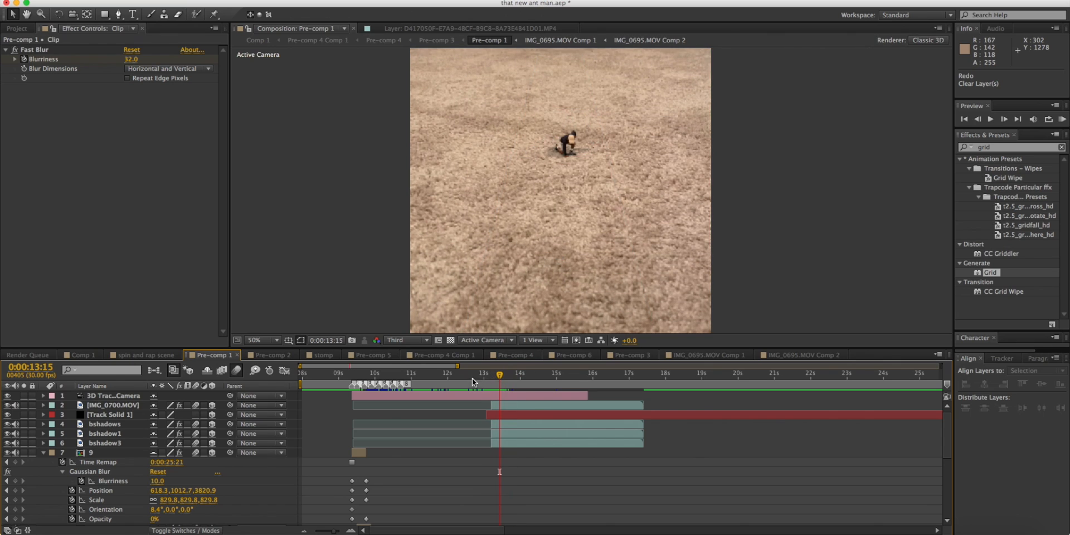
Examine how the glowing outline lines up with the figure at 0:00:09:15 and 0:00:09:14.
mouse_move(356, 375)
mouse_down()
mouse_move(496, 377)
mouse_move(354, 379)
mouse_up()
scroll(374, 444, down, 5)
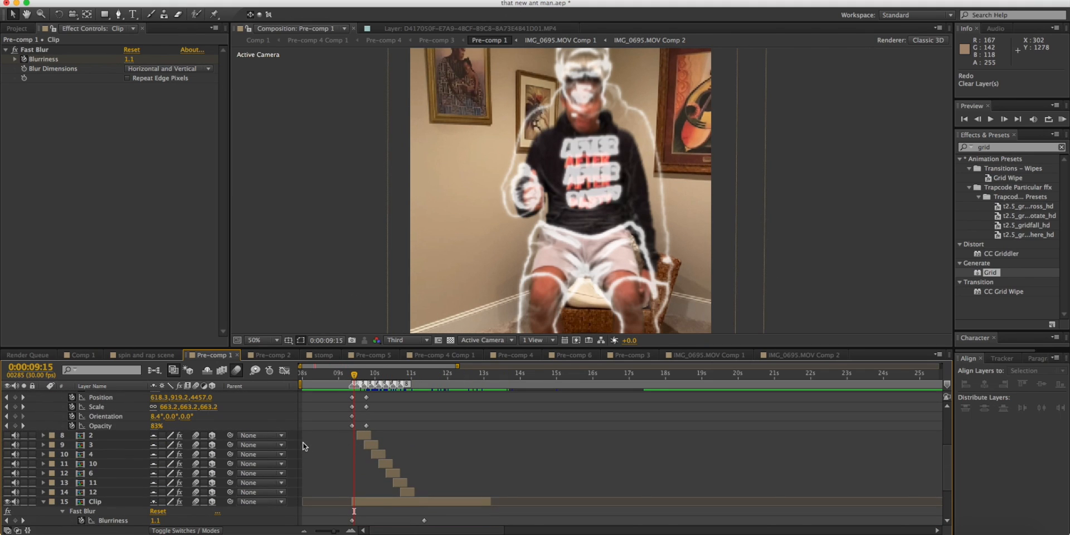
scroll(360, 404, up, 5)
drag(355, 377, 352, 376)
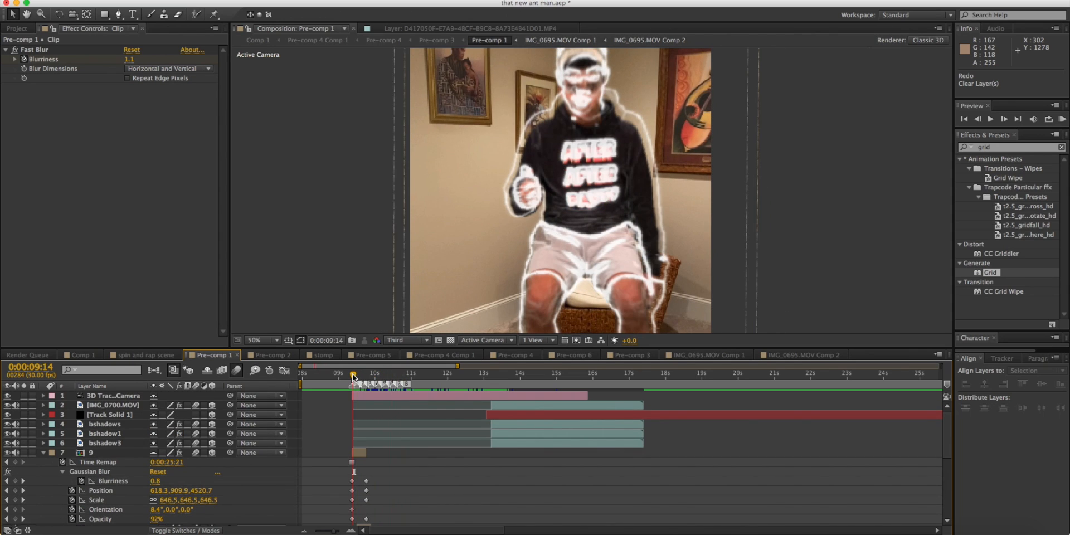
scroll(83, 475, down, 3)
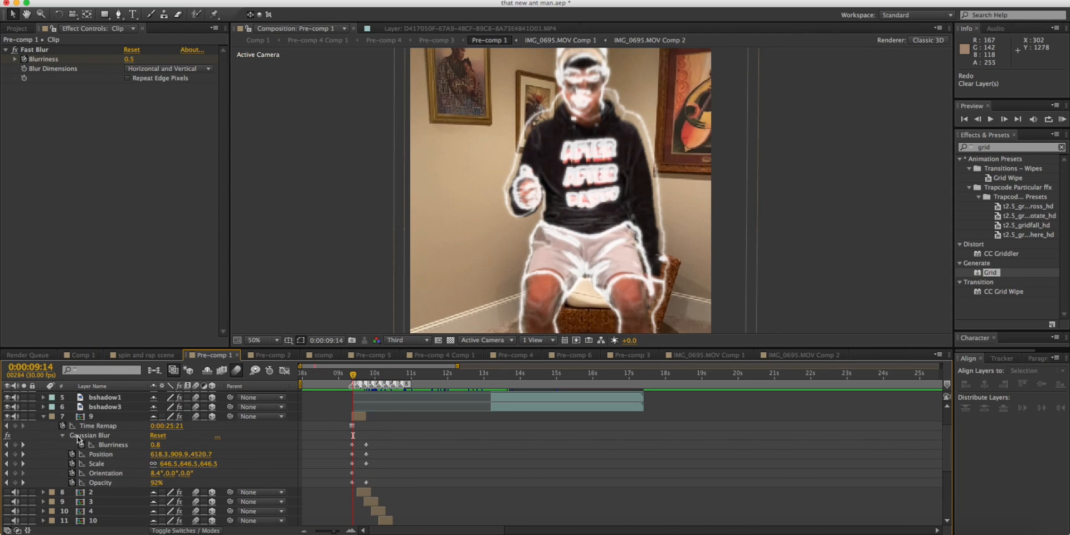
Select outline layer 9 and scrub from 0:00:09:13 to 0:00:09:17 to review its animation and effects.
click(102, 408)
click(99, 415)
click(353, 374)
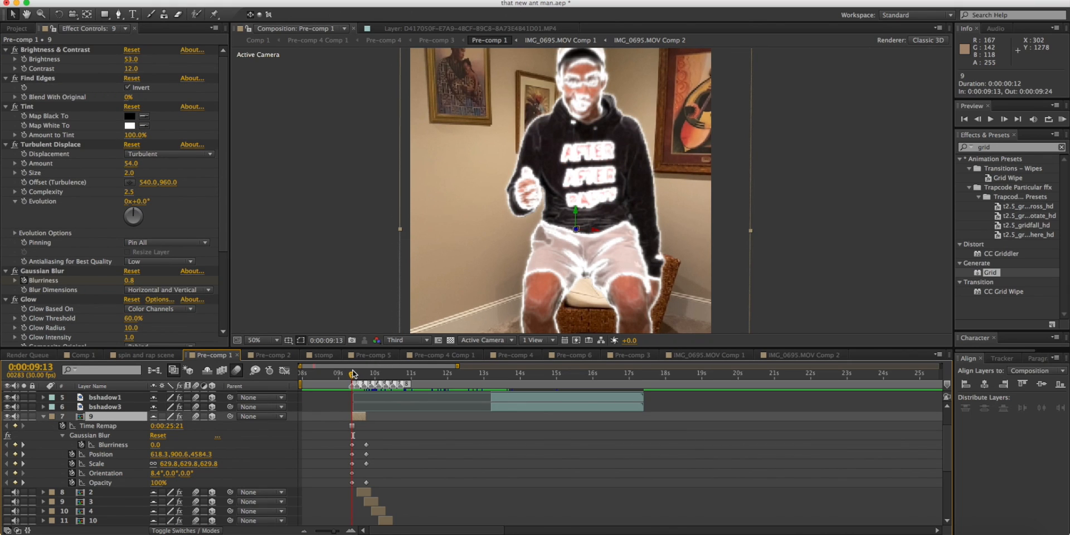
mouse_move(352, 374)
mouse_down()
mouse_move(372, 374)
mouse_move(357, 373)
mouse_up()
scroll(389, 439, down, 5)
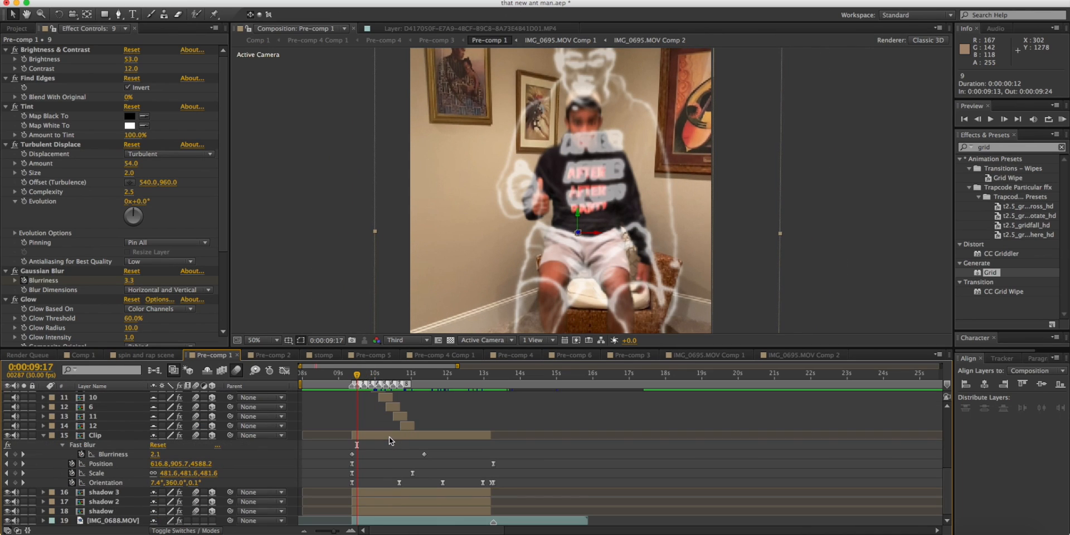
Hide outline layer 9 and scrub back to 0:00:09:15 to view the figure alone.
scroll(388, 438, up, 3)
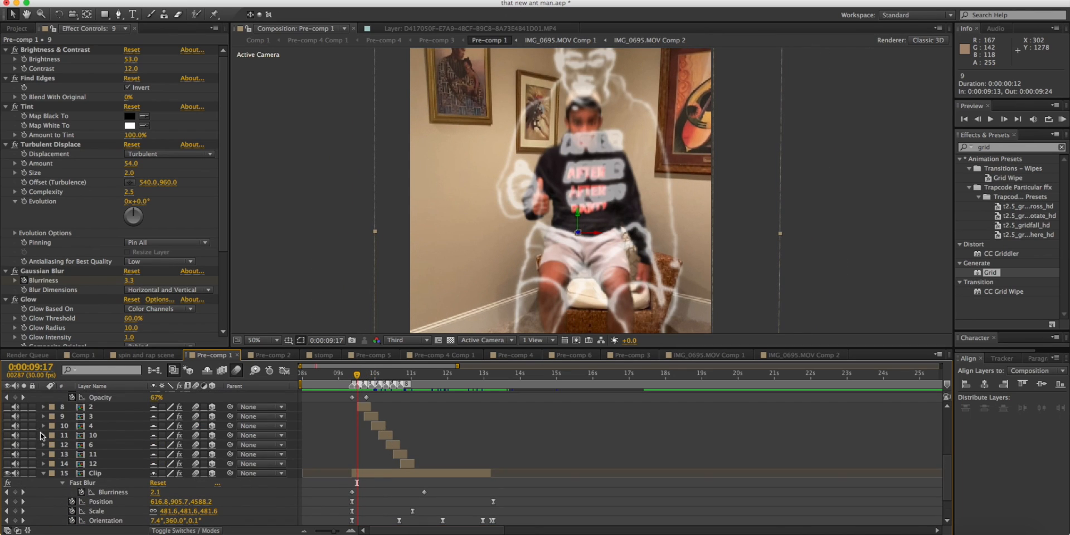
scroll(41, 435, up, 5)
click(7, 452)
scroll(401, 406, down, 3)
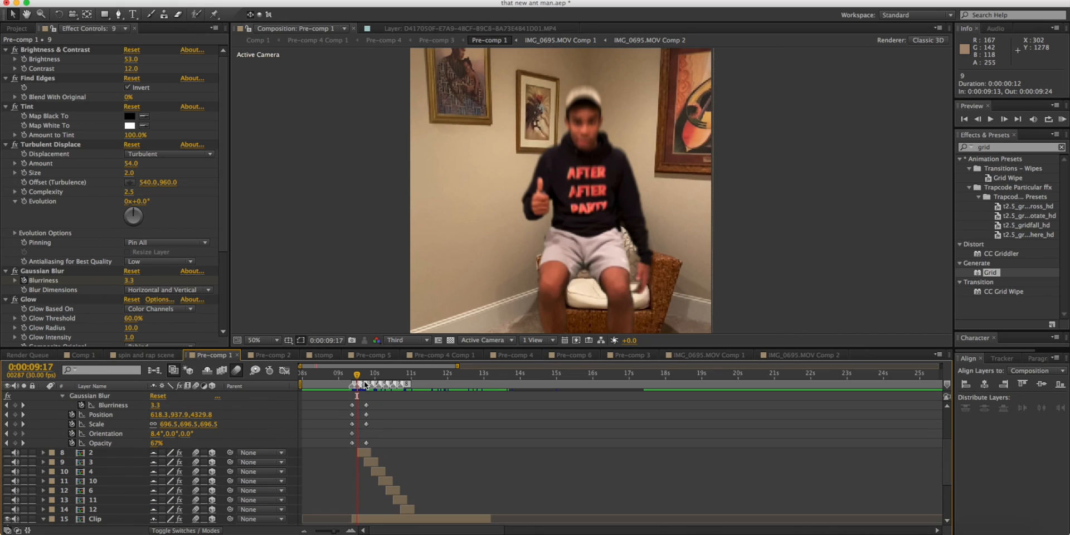
mouse_move(357, 377)
mouse_down()
mouse_move(402, 376)
mouse_move(355, 376)
mouse_up()
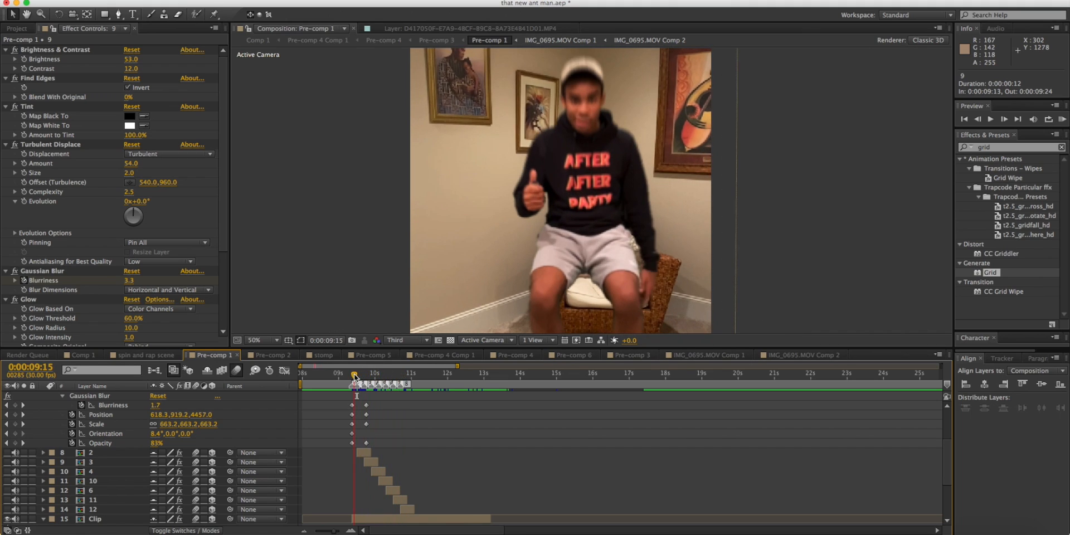
Duplicate the Clip layer at 0:00:09:23 and reveal the duplicate's keyframed properties.
scroll(364, 457, up, 3)
scroll(350, 433, down, 5)
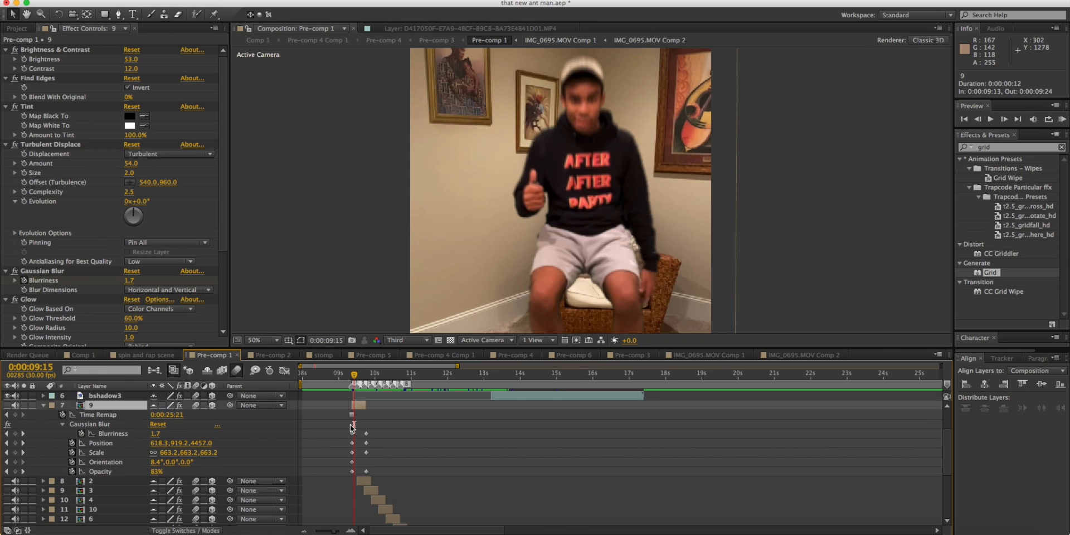
click(356, 472)
scroll(363, 442, up, 4)
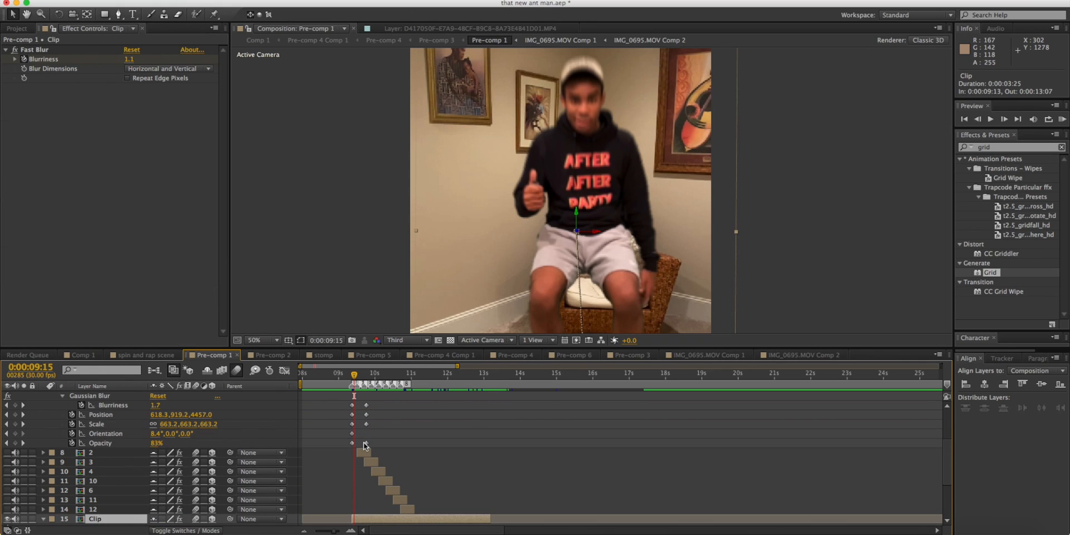
scroll(364, 443, up, 3)
drag(354, 379, 363, 375)
scroll(362, 405, down, 6)
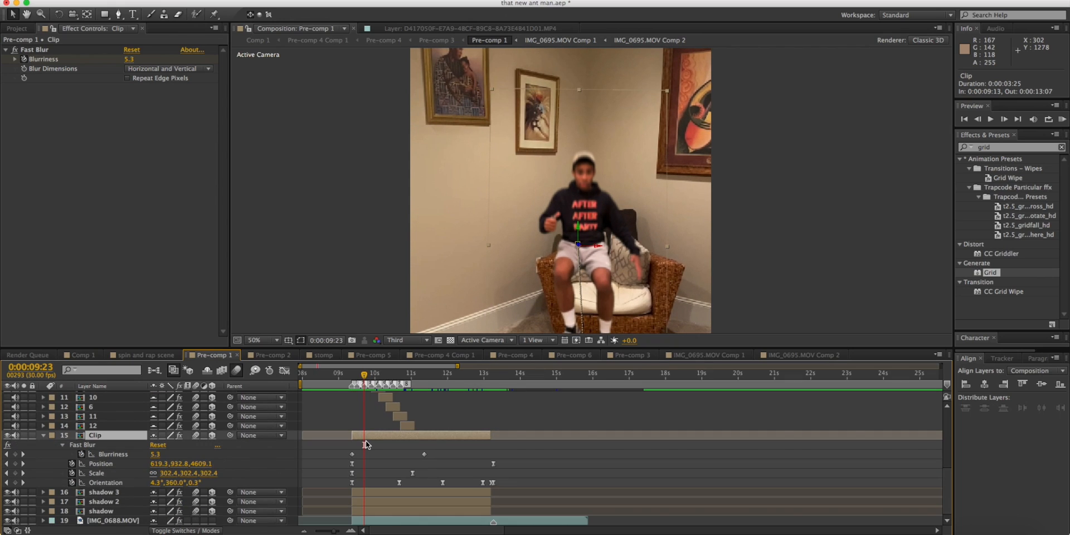
key(super+d)
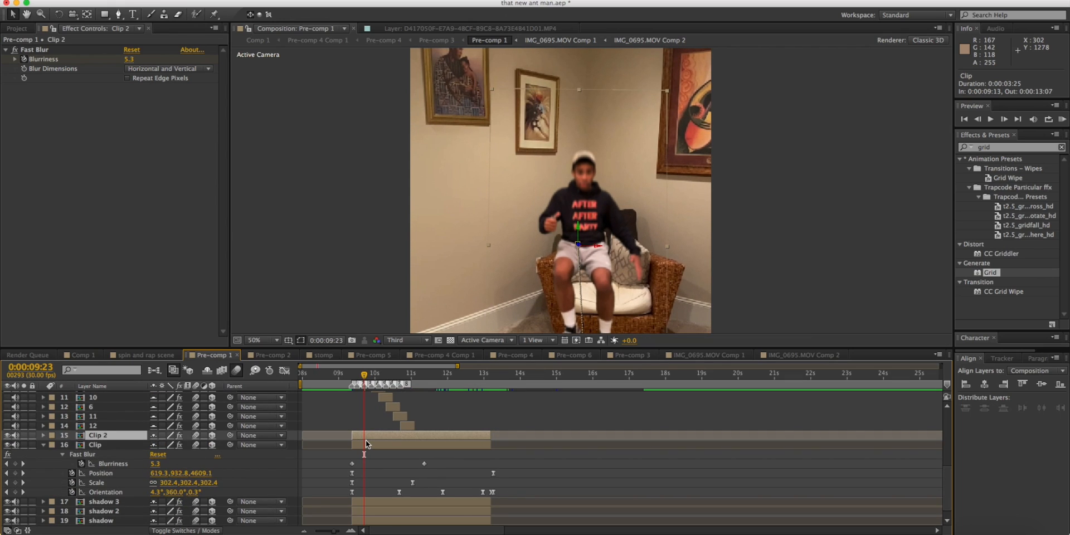
key(u)
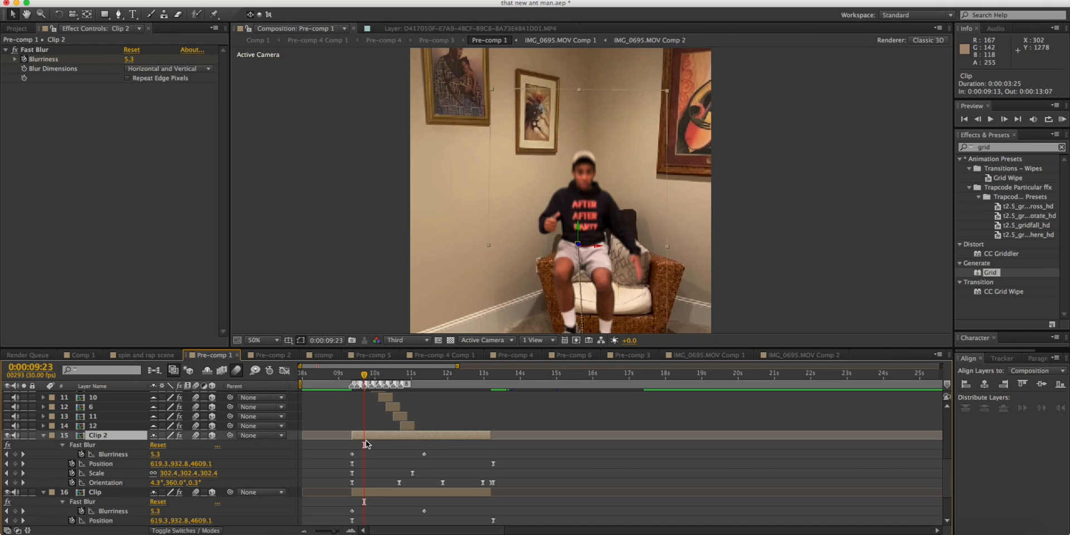
Remove all Blurriness, Position, Scale and Orientation keyframes from Clip 2, keeping its values at 0:00:09:23.
mouse_move(335, 446)
mouse_down()
mouse_move(540, 487)
mouse_move(335, 444)
mouse_up()
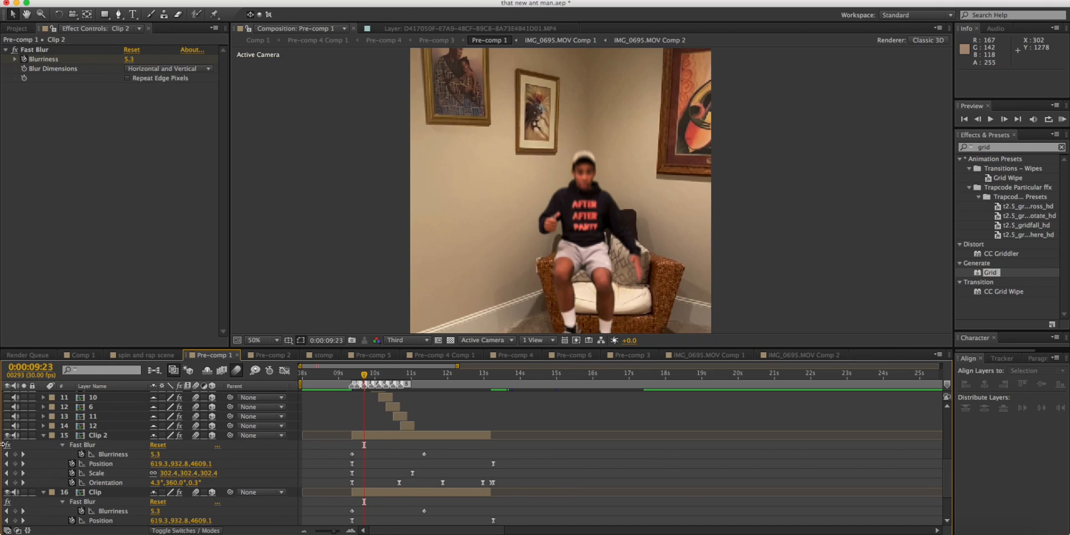
key(Tab)
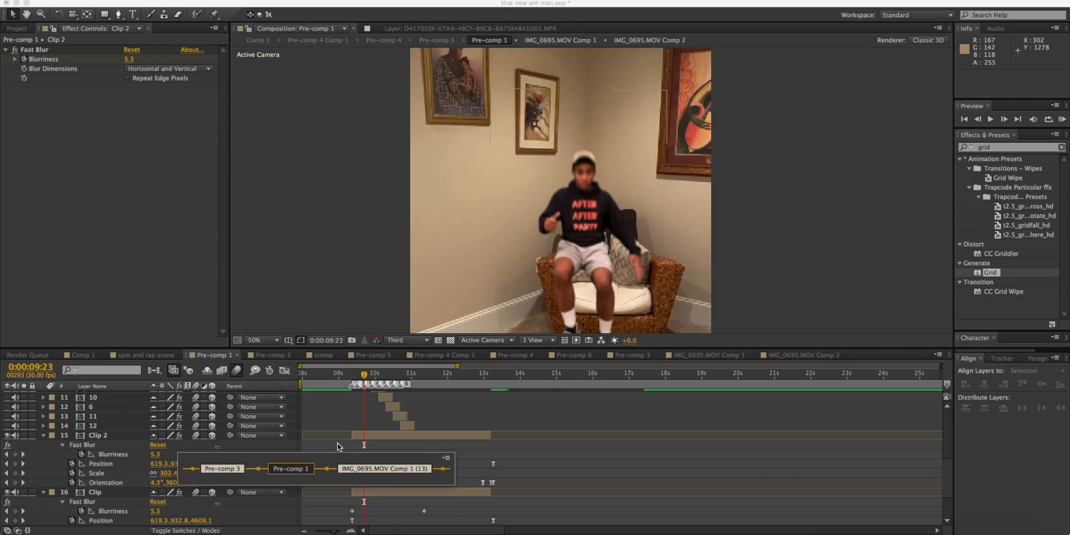
click(328, 445)
drag(326, 446, 540, 493)
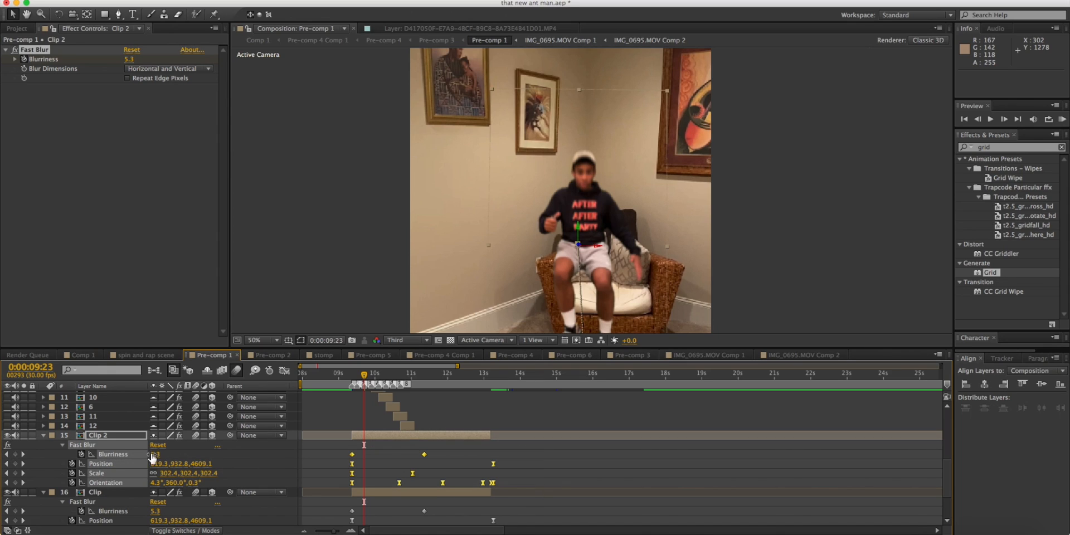
click(83, 455)
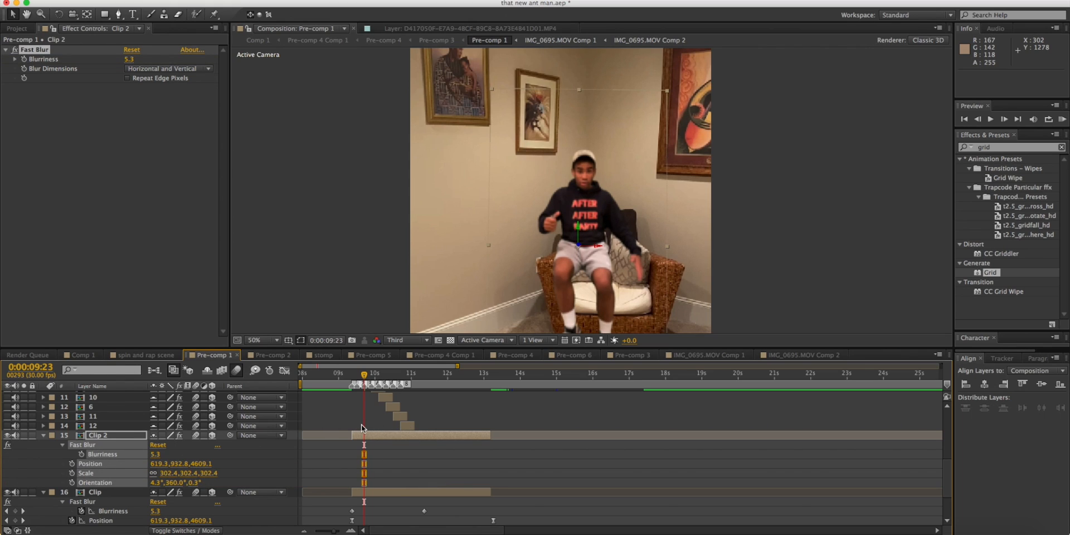
Freeze Clip 2 on its frame at 0:00:09:23.
scroll(361, 428, down, 3)
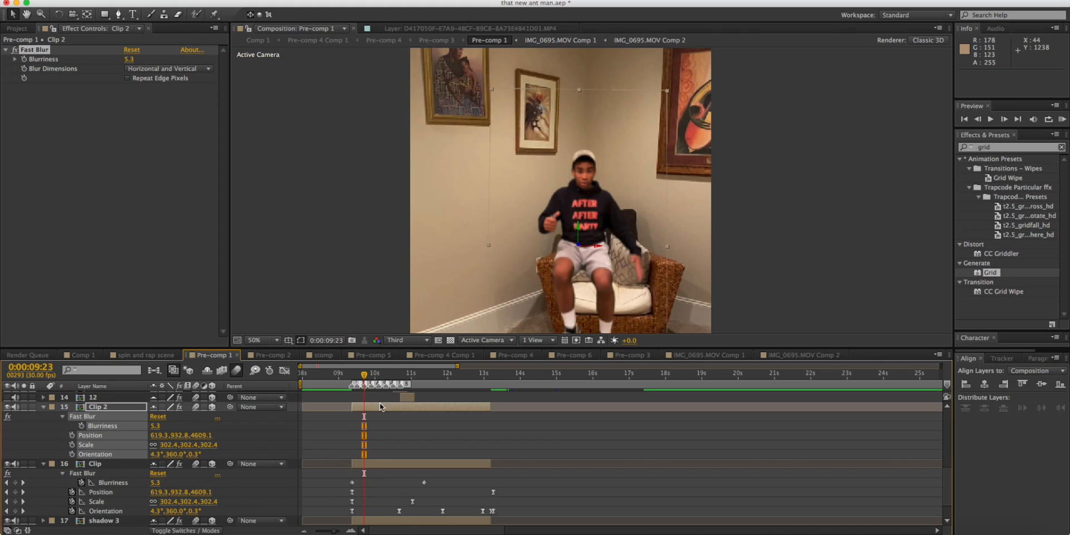
mouse_move(368, 378)
mouse_down()
mouse_move(462, 374)
mouse_move(363, 375)
mouse_up()
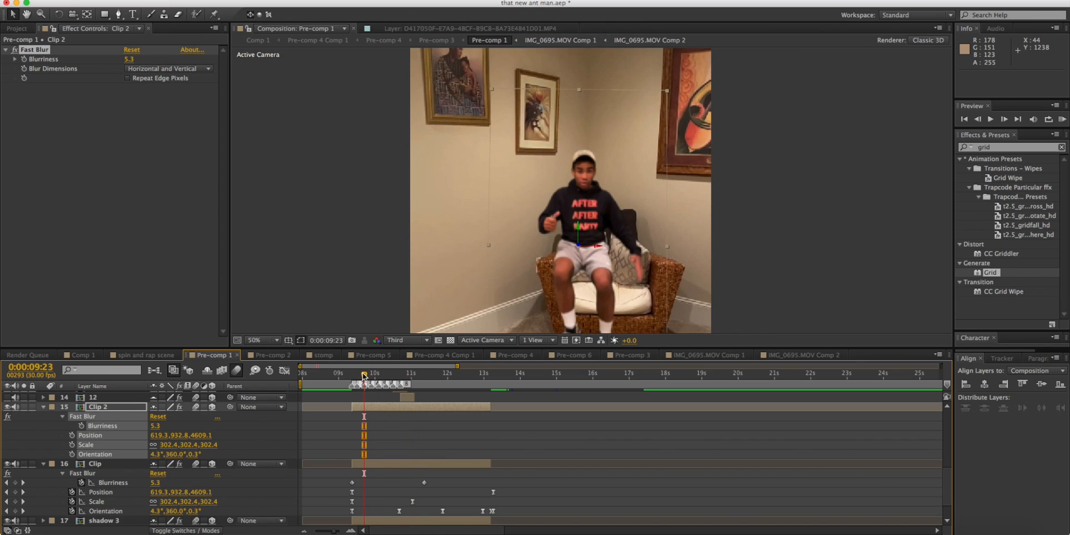
right_click(368, 407)
mouse_move(424, 216)
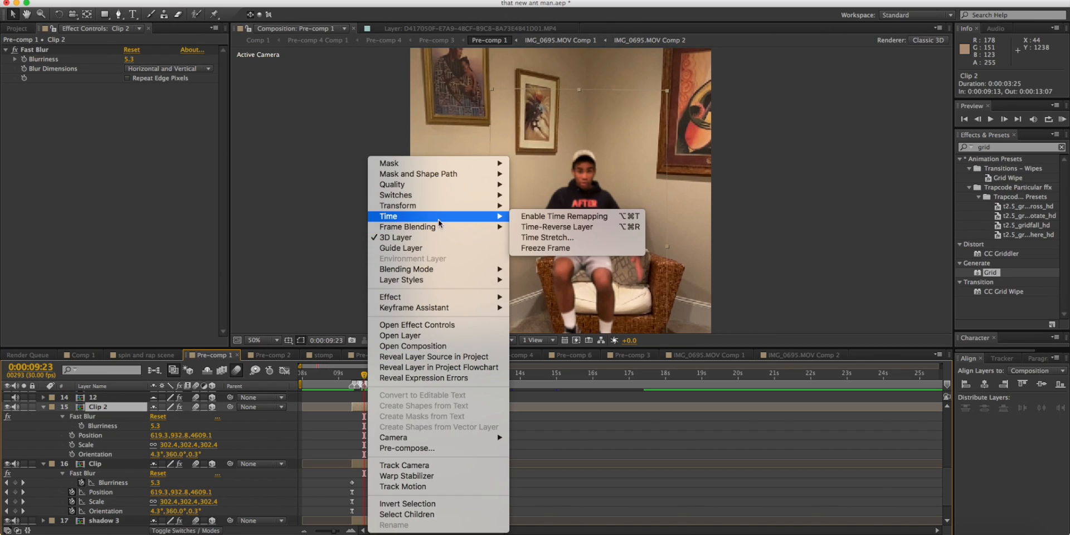
click(549, 248)
Split the frozen Clip 2 at 0:00:09:23 and delete the part before that time.
click(351, 377)
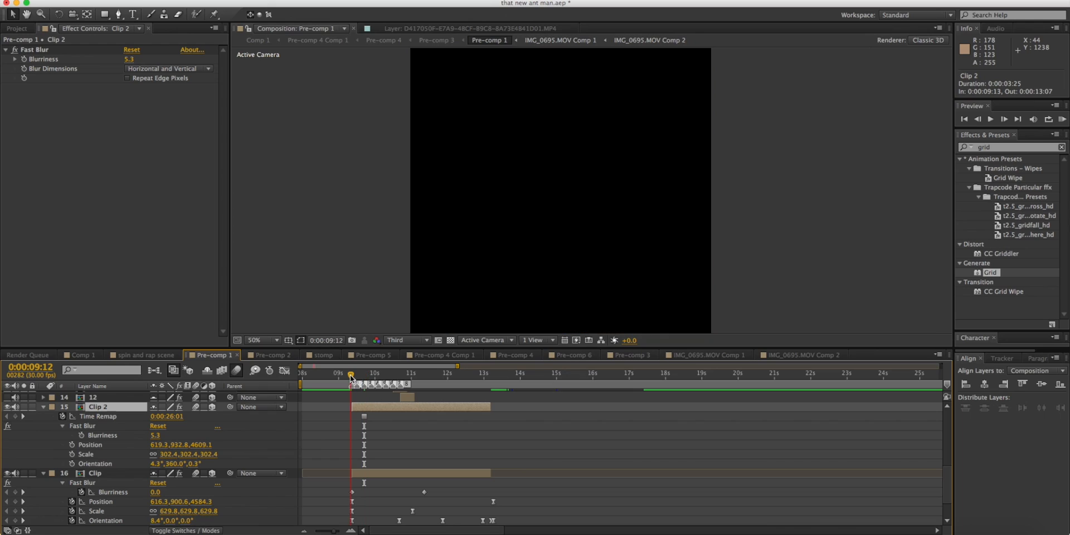
drag(351, 377, 363, 379)
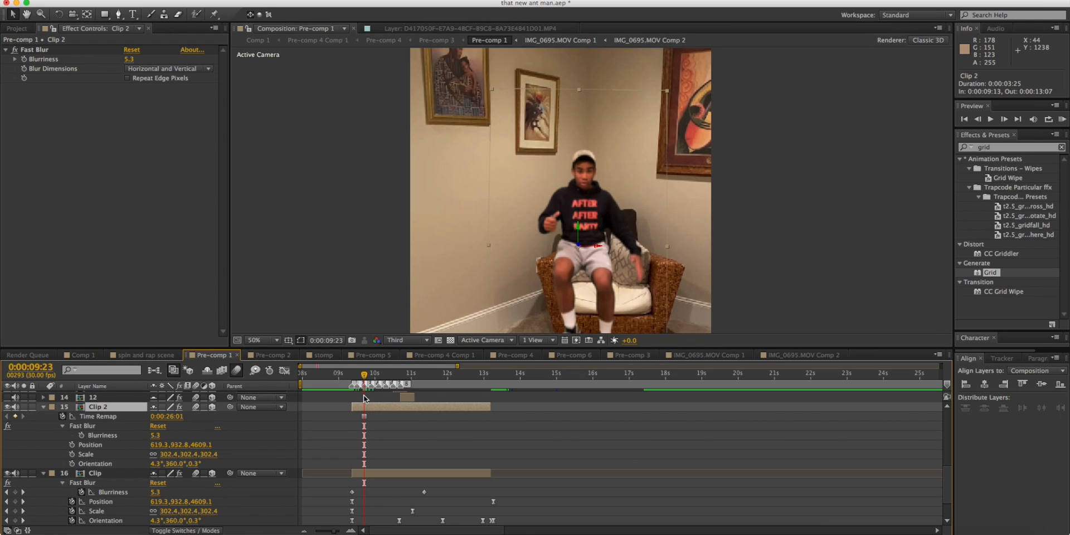
key(ctrl+shift+d)
click(355, 415)
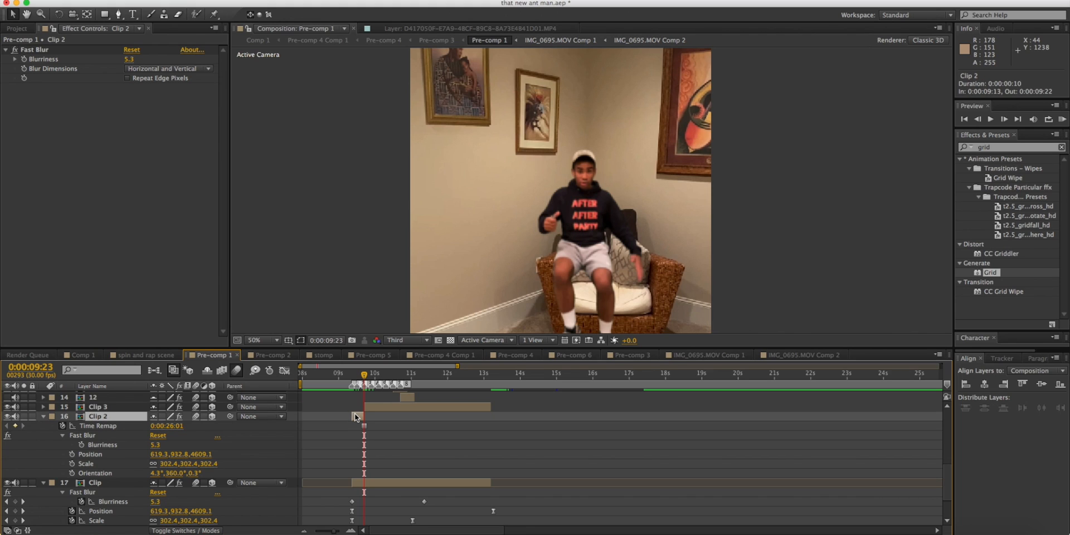
key(Delete)
Preview the frozen duplicate from the start of the shrink, then select Clip 3 at 0:00:09:22.
click(352, 375)
key(space)
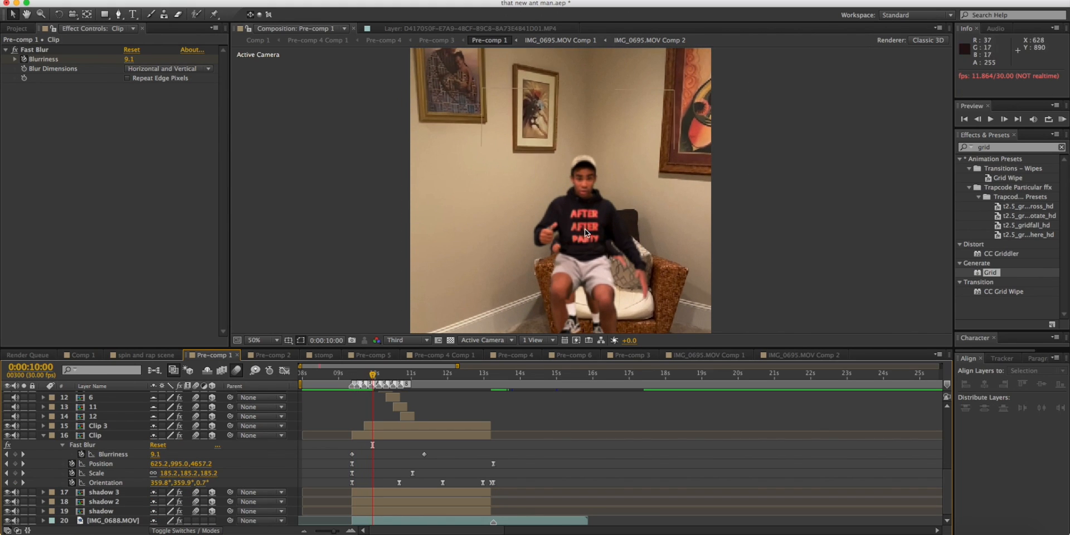
mouse_move(379, 374)
mouse_down()
mouse_move(422, 373)
mouse_move(361, 375)
mouse_up()
click(377, 429)
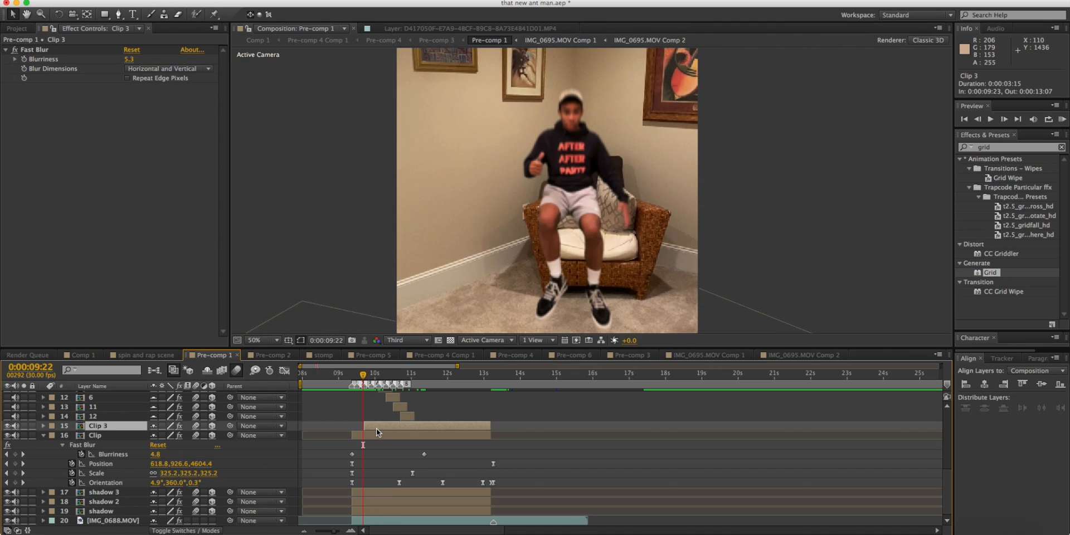
Delete the Clip 3 layer.
key(Delete)
drag(332, 530, 340, 533)
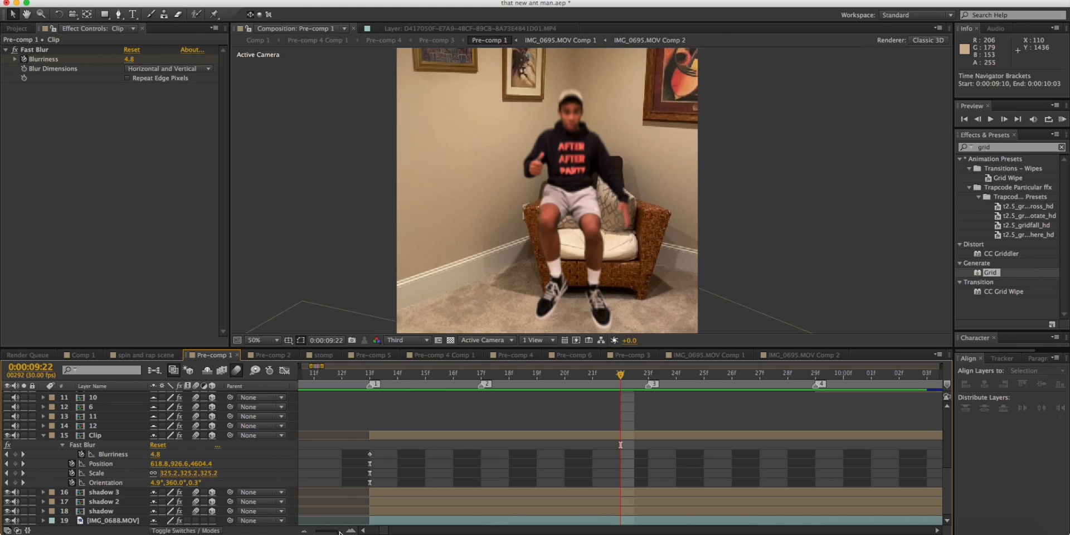
click(304, 531)
click(304, 531)
scroll(548, 392, right, 5)
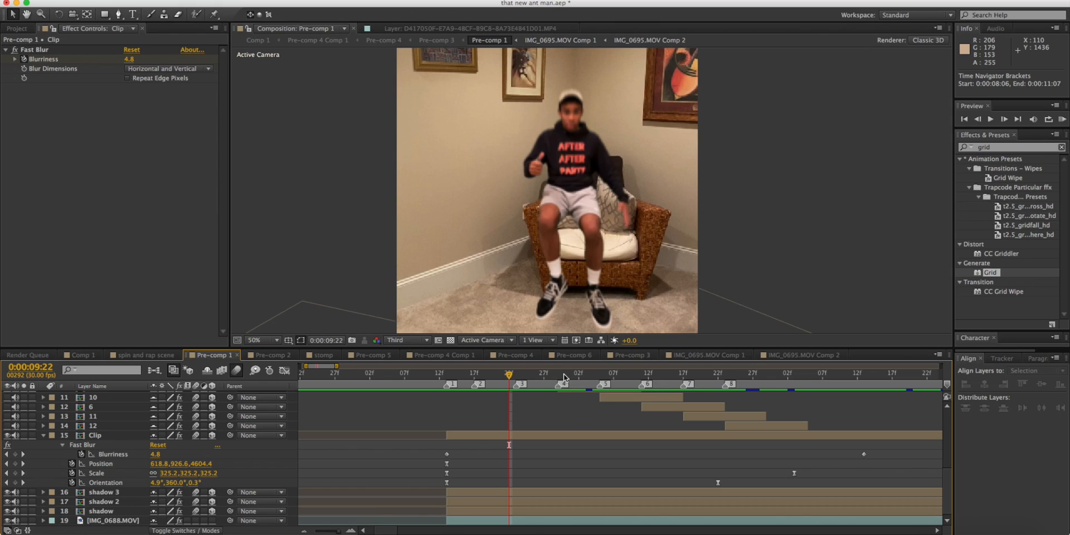
Check outline layer 10 at 0:00:10:05, and select outline layer 9 with the current time at 0:00:09:15.
click(601, 373)
click(605, 396)
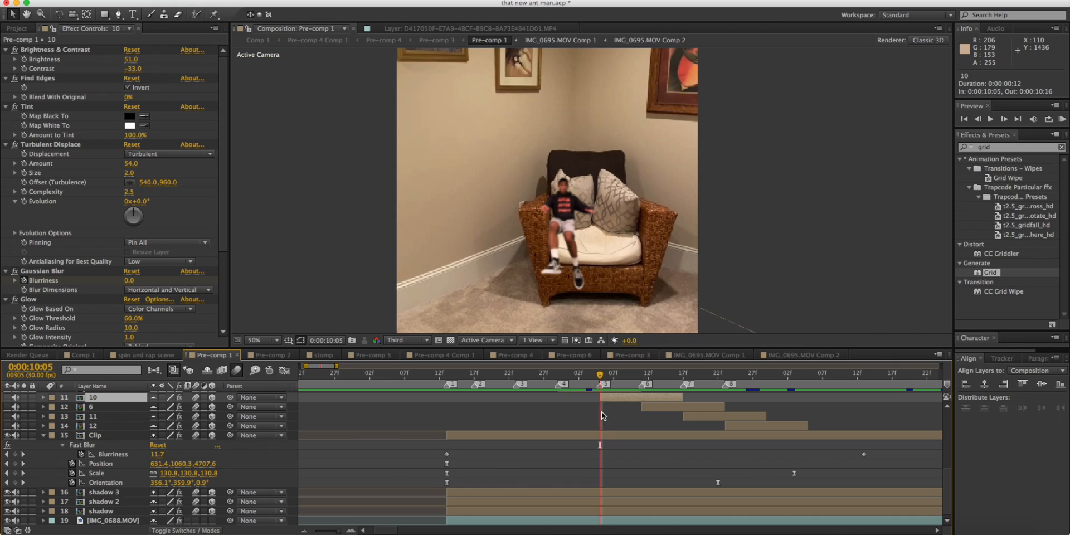
scroll(557, 423, up, 5)
click(460, 374)
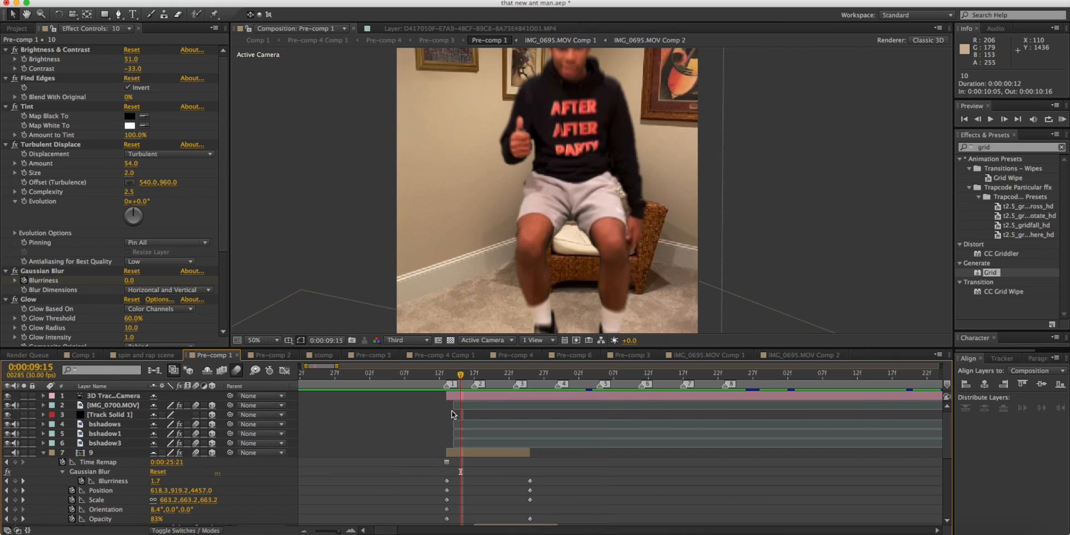
click(446, 377)
click(460, 453)
click(459, 379)
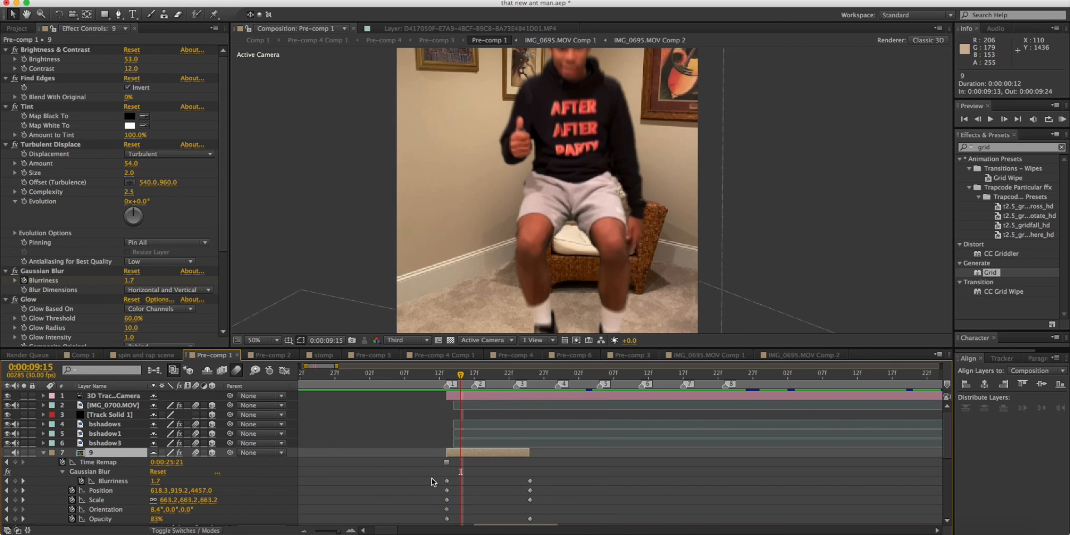
Isolate outline layer 9 by making it visible and hiding the Clip and IMG_0688.MOV background layers.
scroll(431, 474, down, 5)
scroll(36, 450, up, 5)
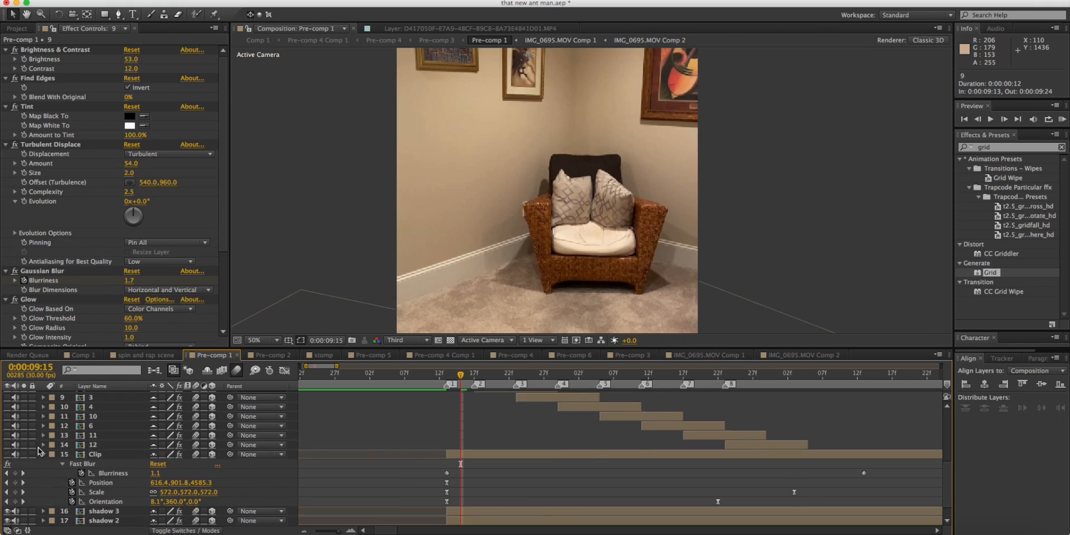
click(7, 453)
scroll(113, 455, down, 5)
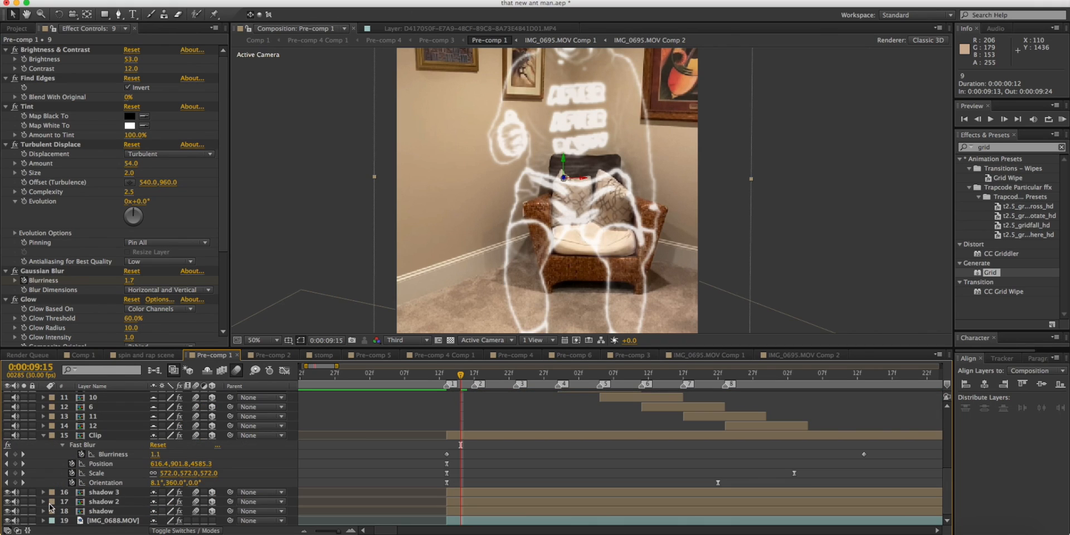
click(7, 520)
scroll(492, 439, up, 5)
scroll(534, 245, down, 2)
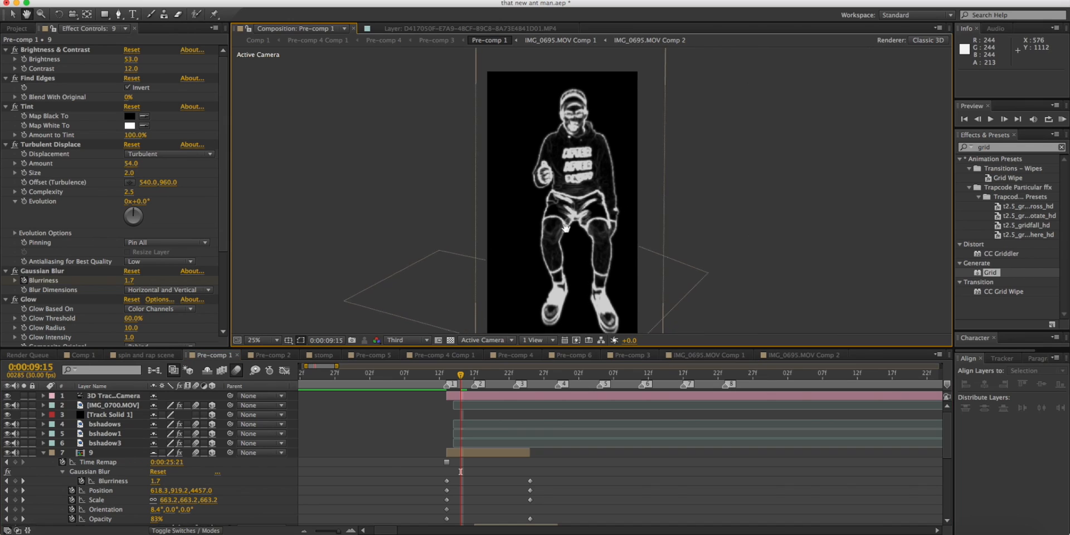
scroll(551, 225, up, 2)
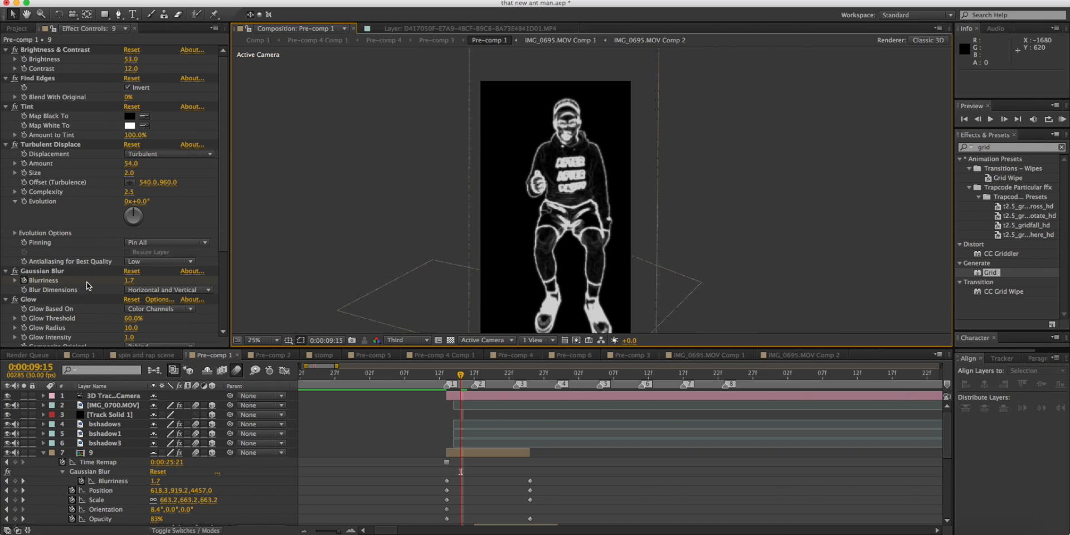
Compare layer 9 with all its effects switched off and on, and select its Brightness & Contrast effect.
click(114, 453)
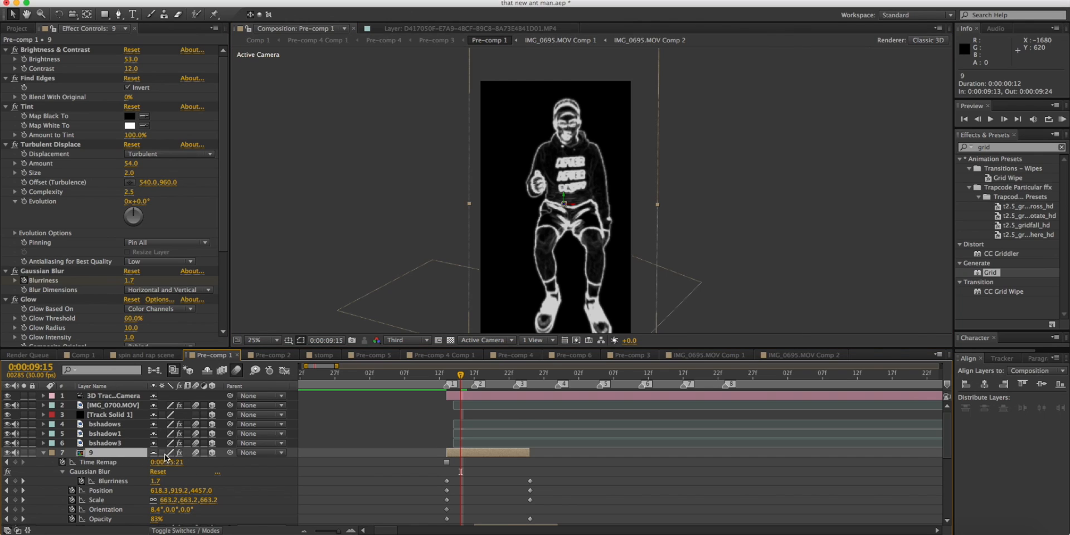
click(178, 452)
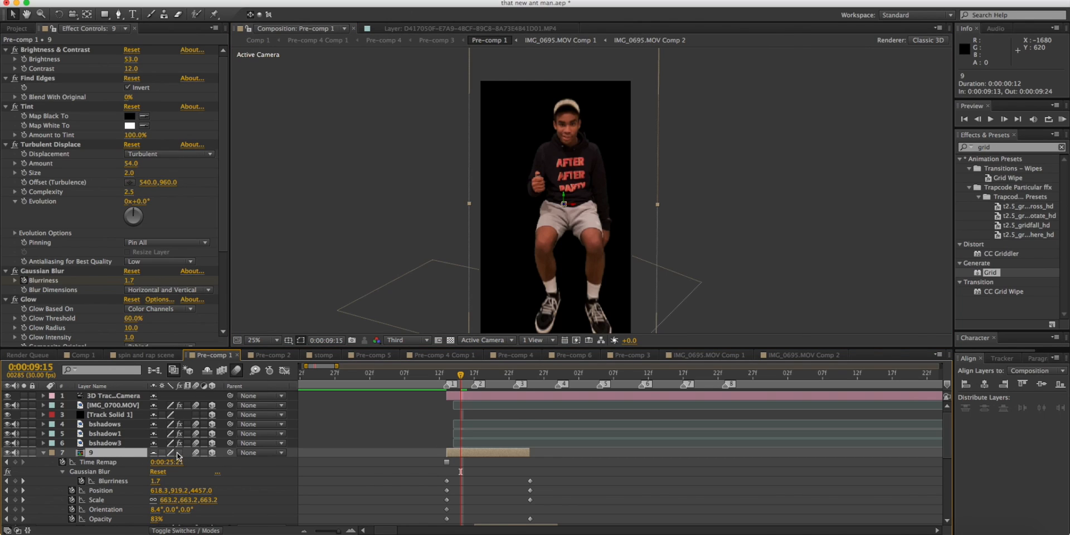
click(178, 452)
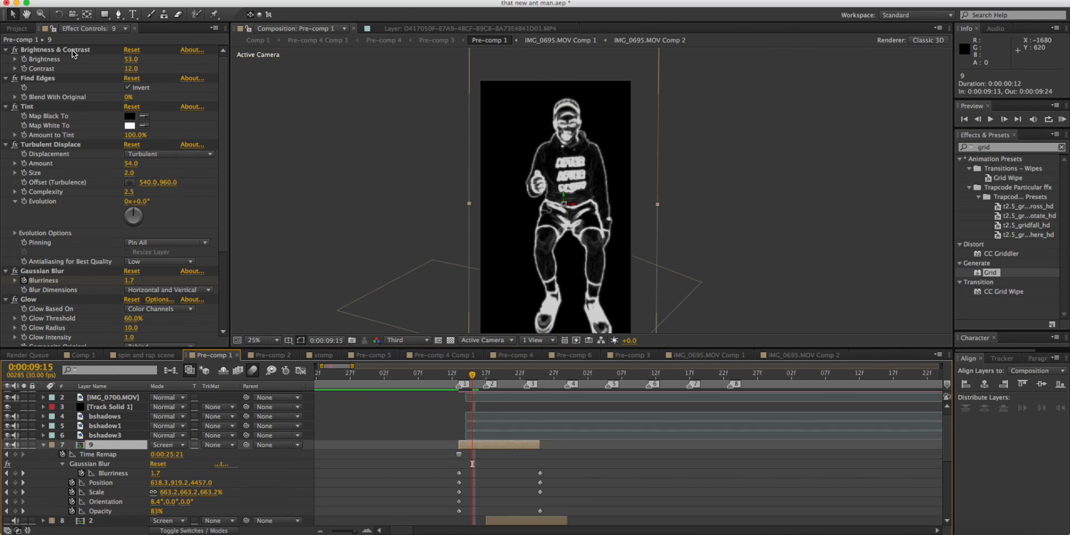
click(74, 52)
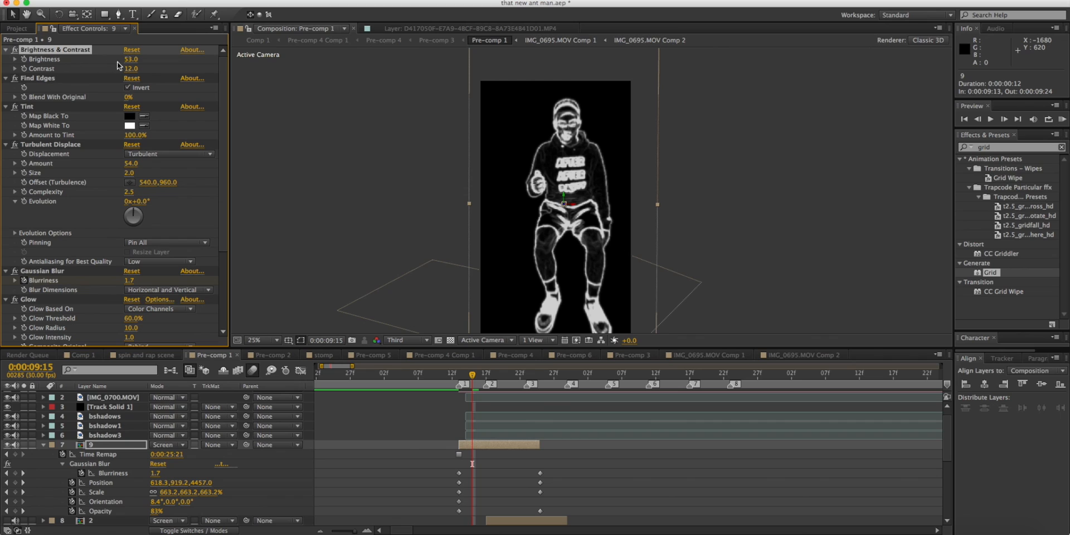
Set the composition preview resolution to Full and frame the outlined figure's upper body.
scroll(377, 99, up, 3)
drag(377, 99, 398, 180)
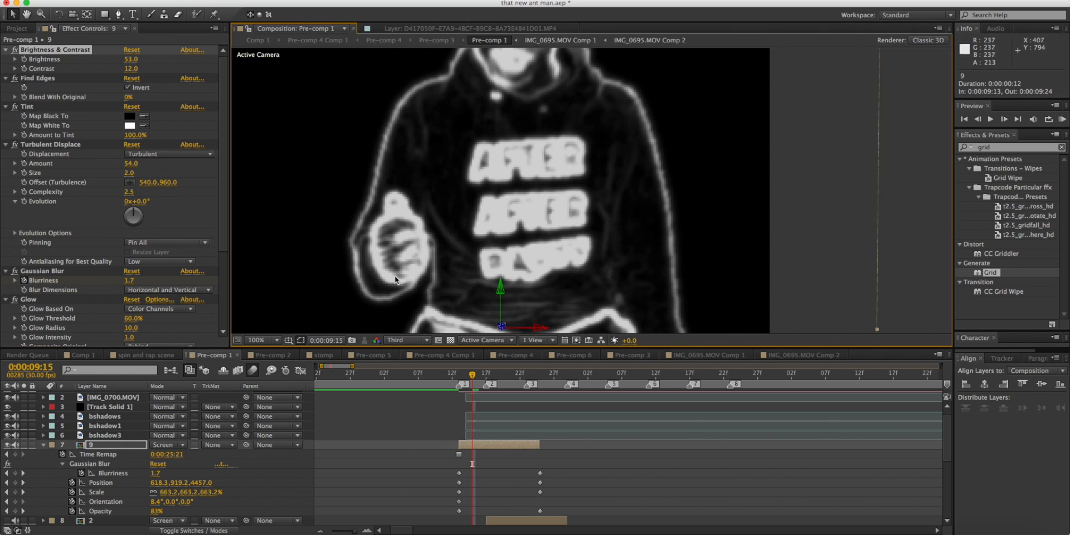
scroll(394, 272, down, 1)
click(415, 341)
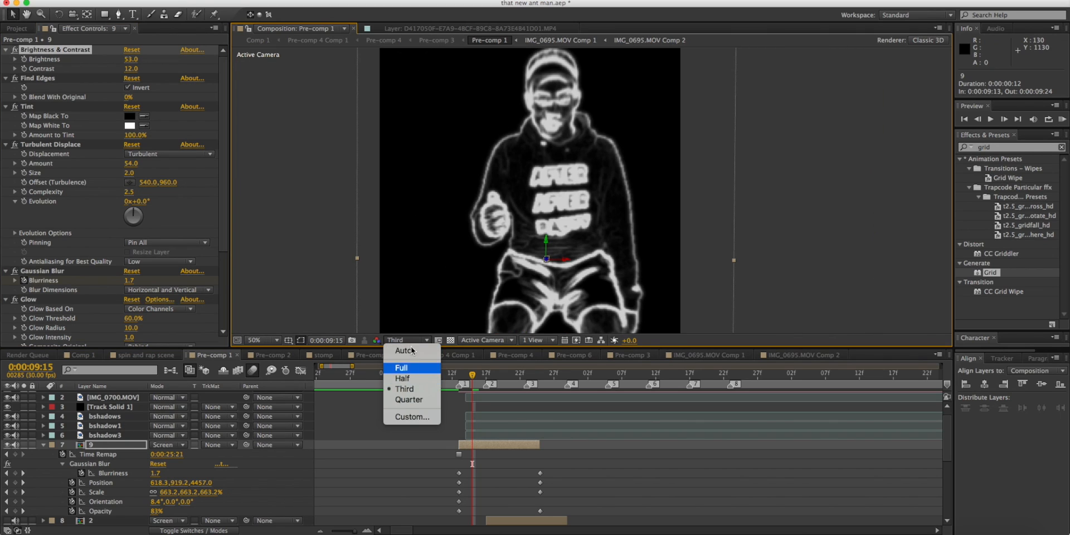
click(415, 357)
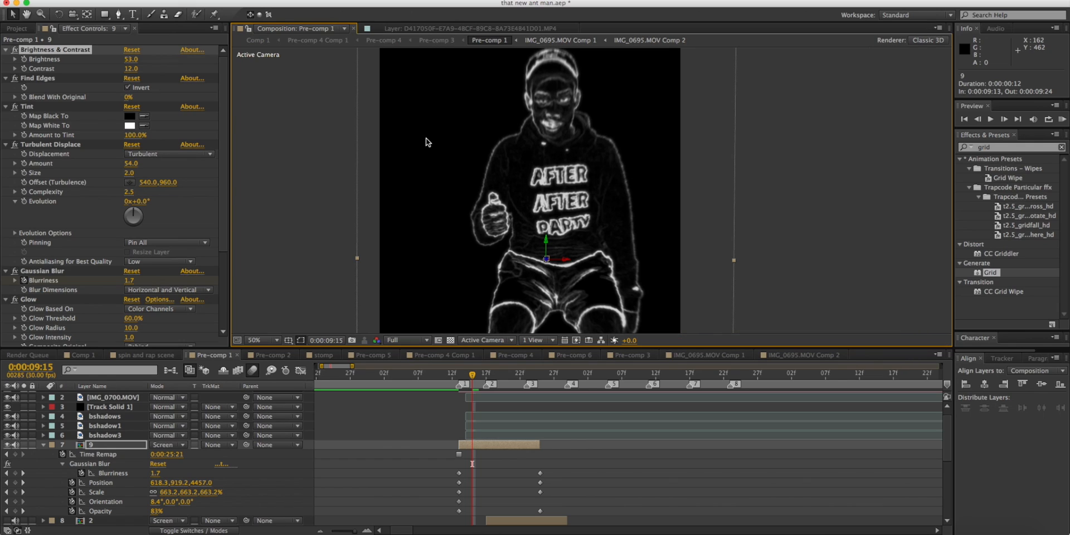
drag(428, 141, 412, 168)
Try a Brightness of 98 and a Contrast of 100 on layer 9, and undo both changes.
drag(131, 65, 159, 63)
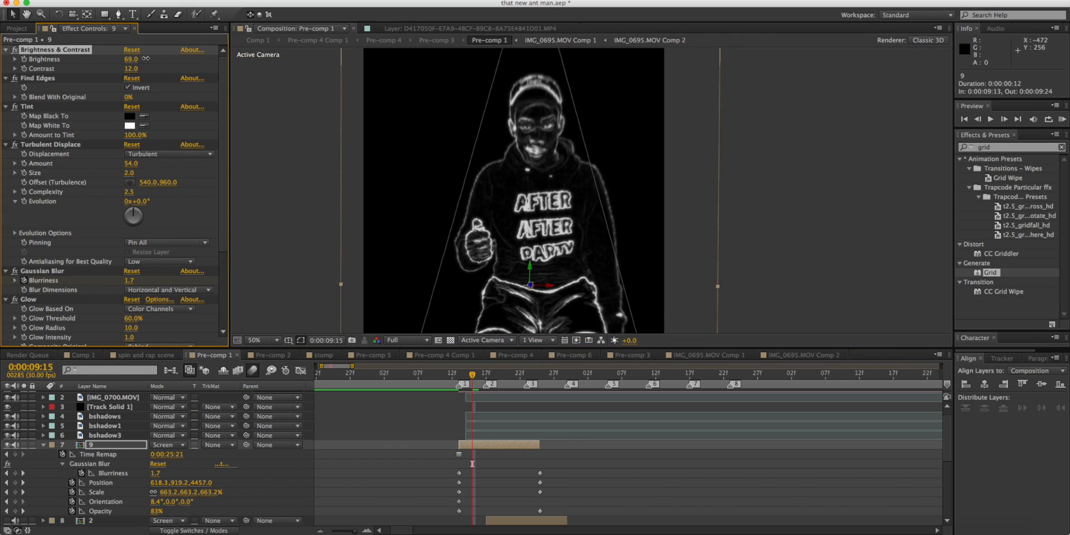
drag(512, 222, 455, 103)
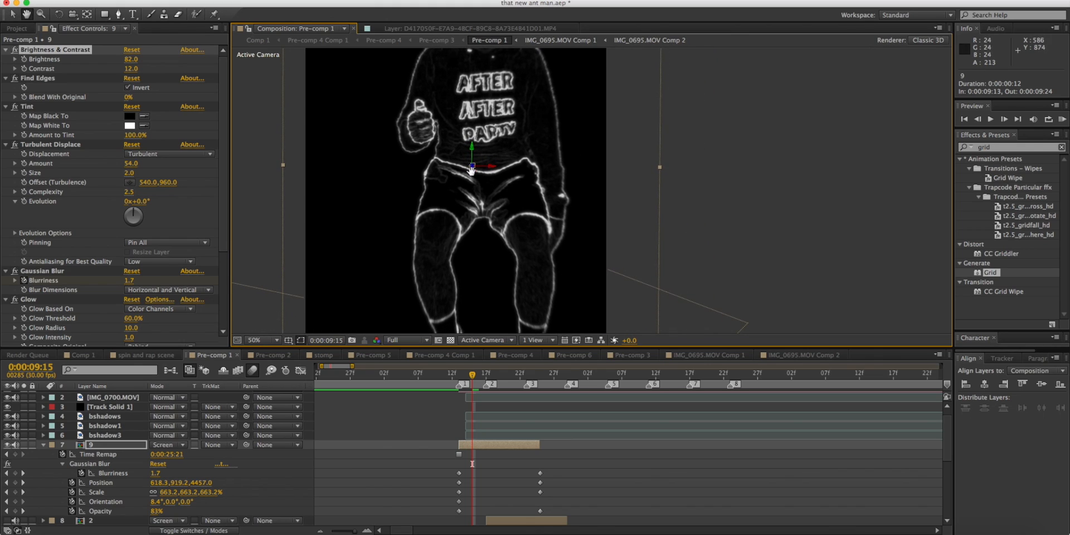
drag(470, 166, 482, 263)
drag(131, 59, 140, 59)
drag(132, 69, 206, 66)
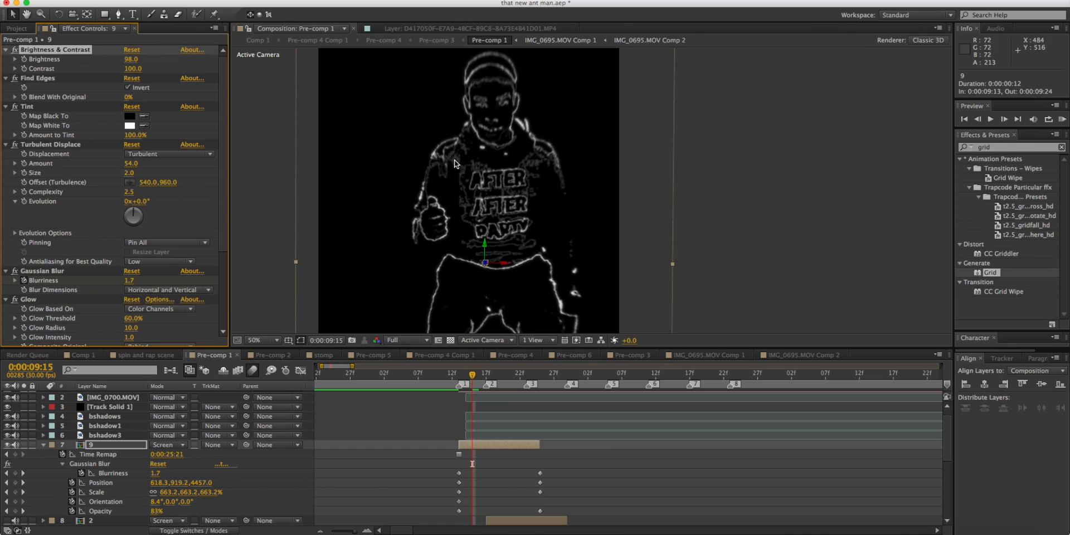
click(39, 80)
click(52, 51)
key(super+z)
key(super+z)
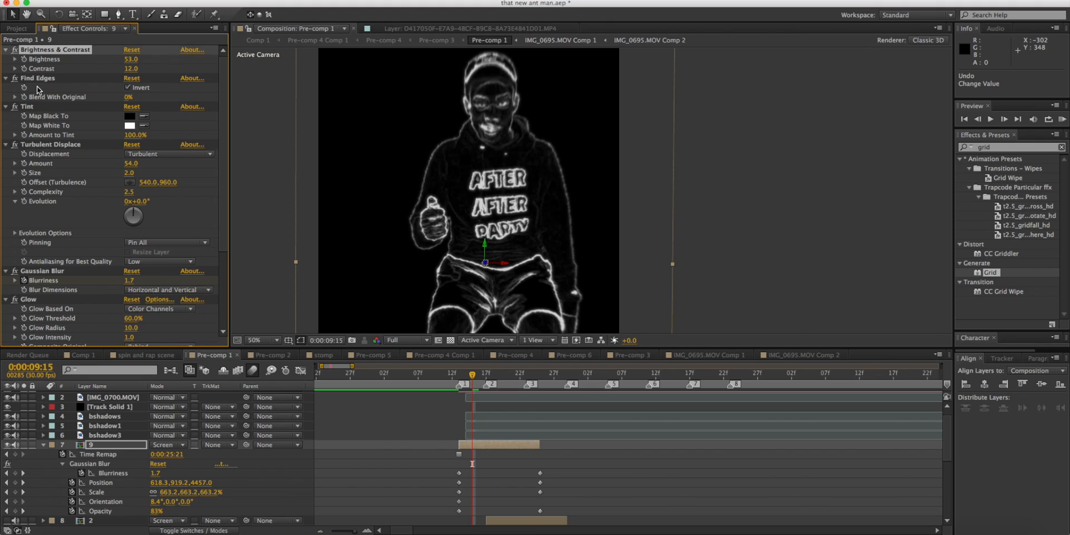
Switch off Tint, Turbulent Displace, Gaussian Blur and Glow on layer 9 and inspect the plain Find Edges outline.
click(15, 144)
click(15, 271)
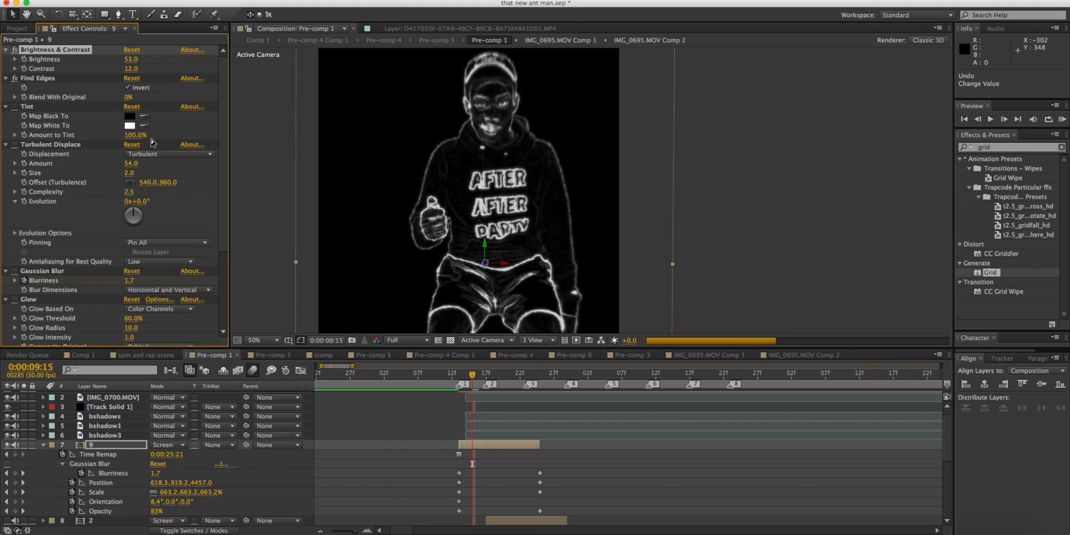
key(space)
drag(553, 217, 574, 285)
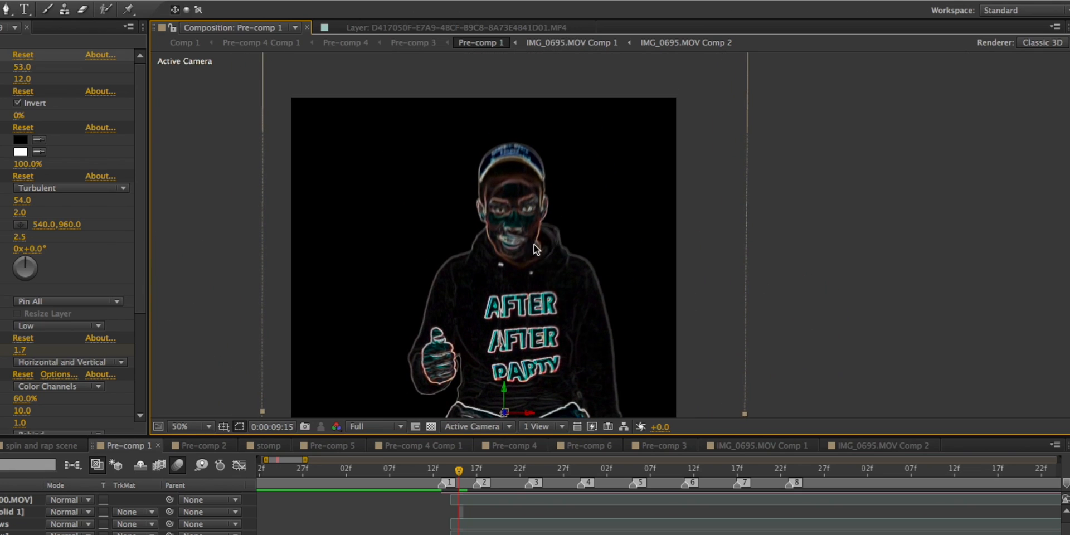
key(period)
key(space)
drag(464, 286, 513, 209)
mouse_move(461, 152)
mouse_down()
mouse_move(470, 226)
mouse_move(469, 164)
mouse_up()
key(space)
key(comma)
key(space)
drag(495, 228, 452, 184)
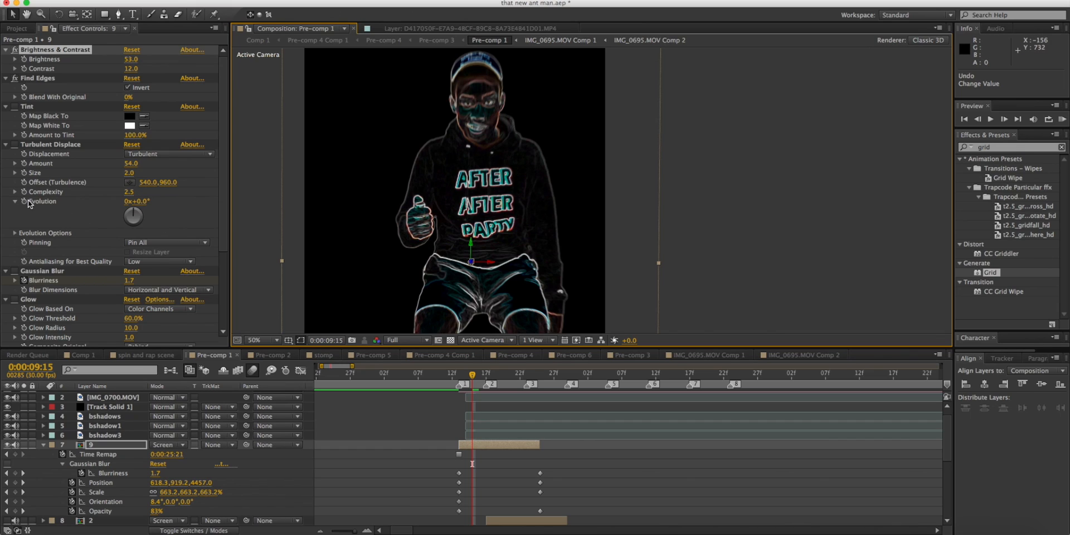
Switch Tint and Turbulent Displace back on for layer 9, and compare the outline's edges with and without the displacement up close.
click(14, 107)
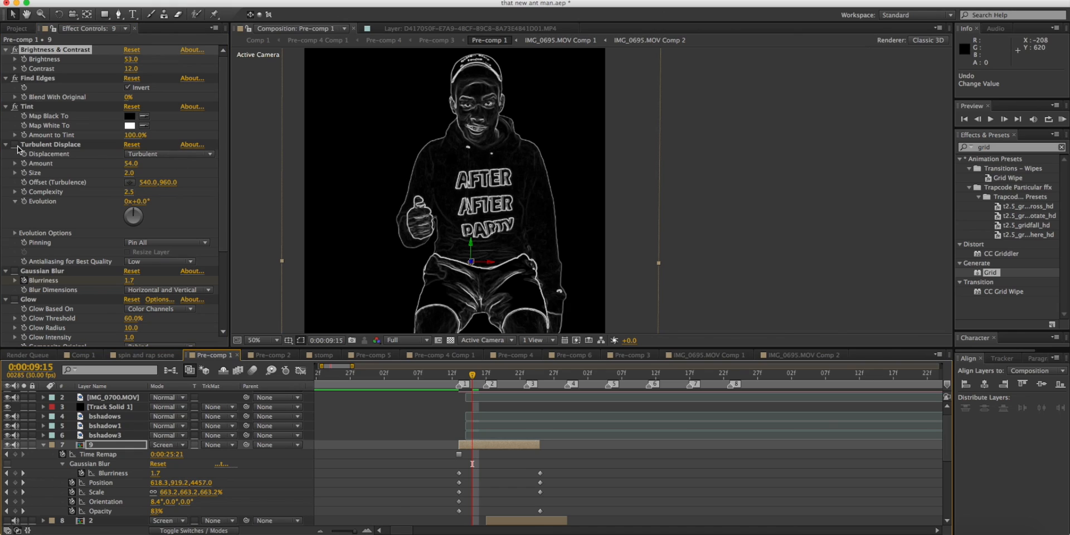
click(14, 145)
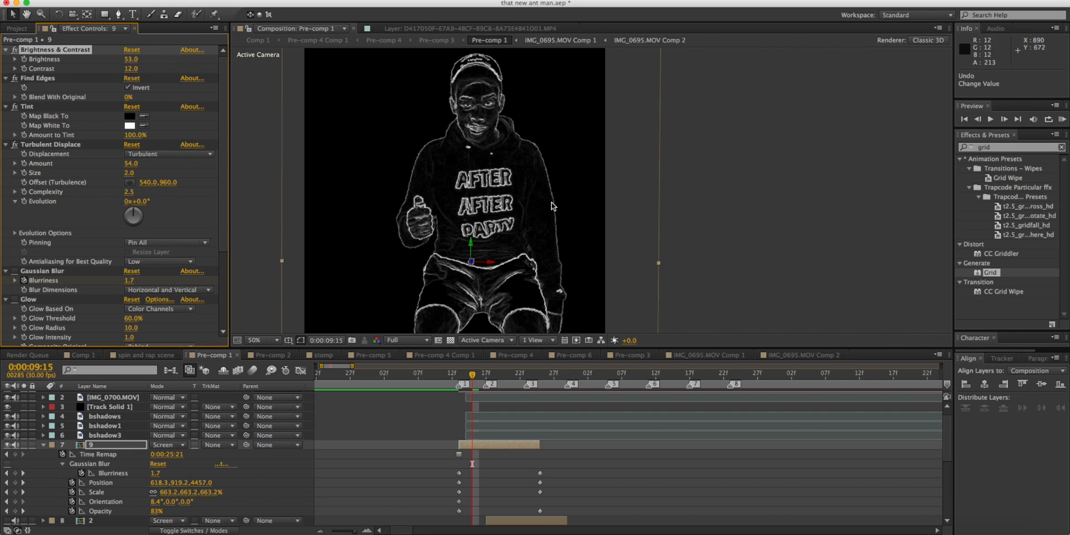
scroll(554, 198, up, 5)
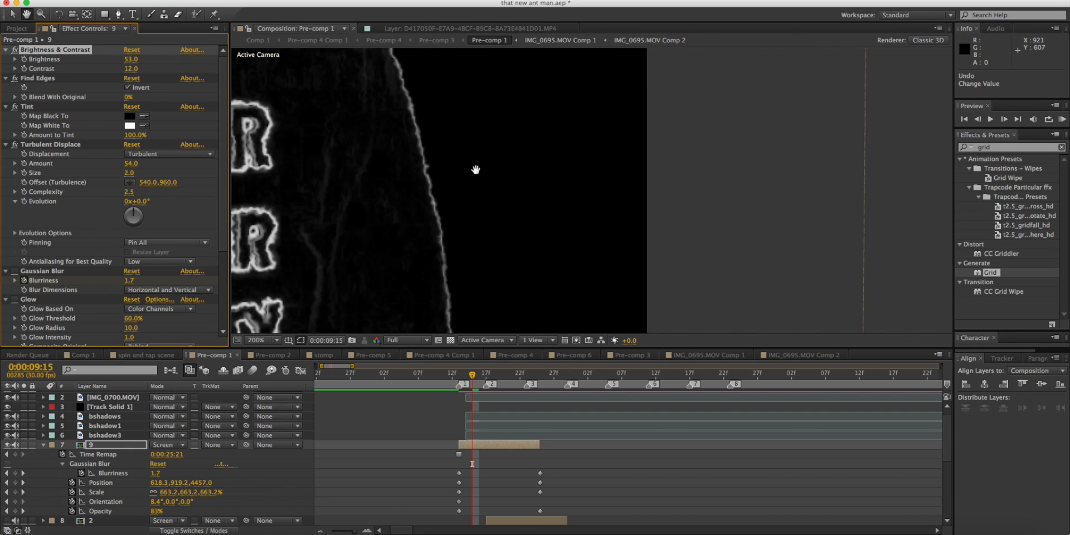
scroll(466, 179, down, 2)
scroll(458, 179, up, 3)
scroll(456, 146, down, 1)
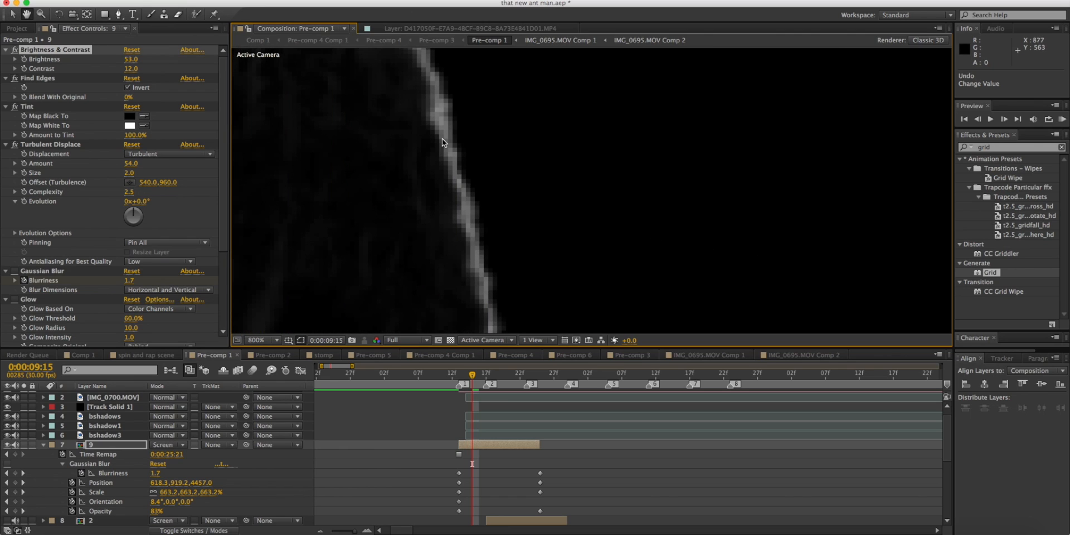
scroll(459, 152, down, 2)
scroll(466, 164, down, 2)
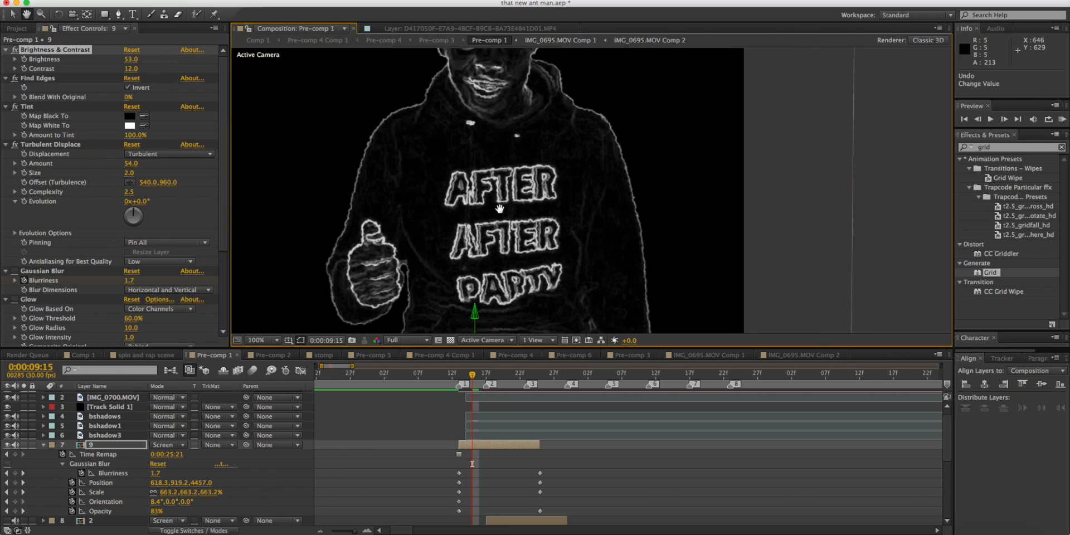
click(15, 144)
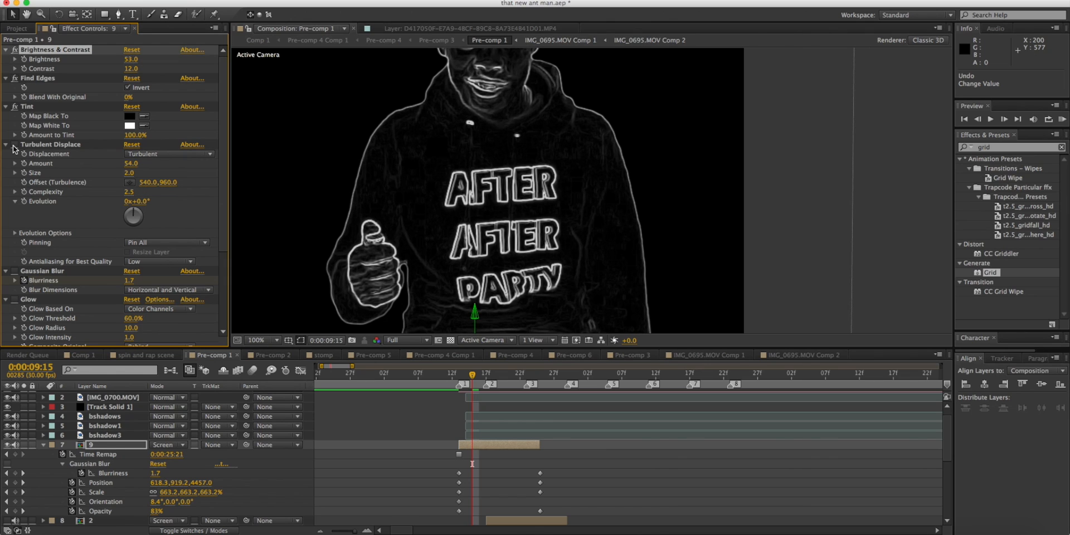
click(15, 145)
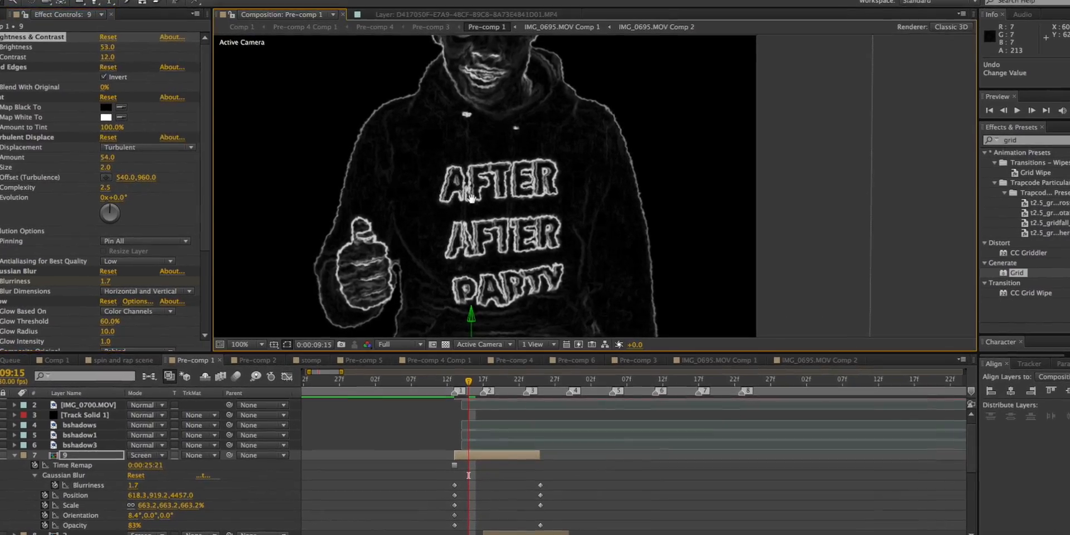
Switch Gaussian Blur and Glow back on for layer 9.
drag(471, 201, 472, 177)
scroll(472, 178, down, 4)
scroll(473, 179, up, 3)
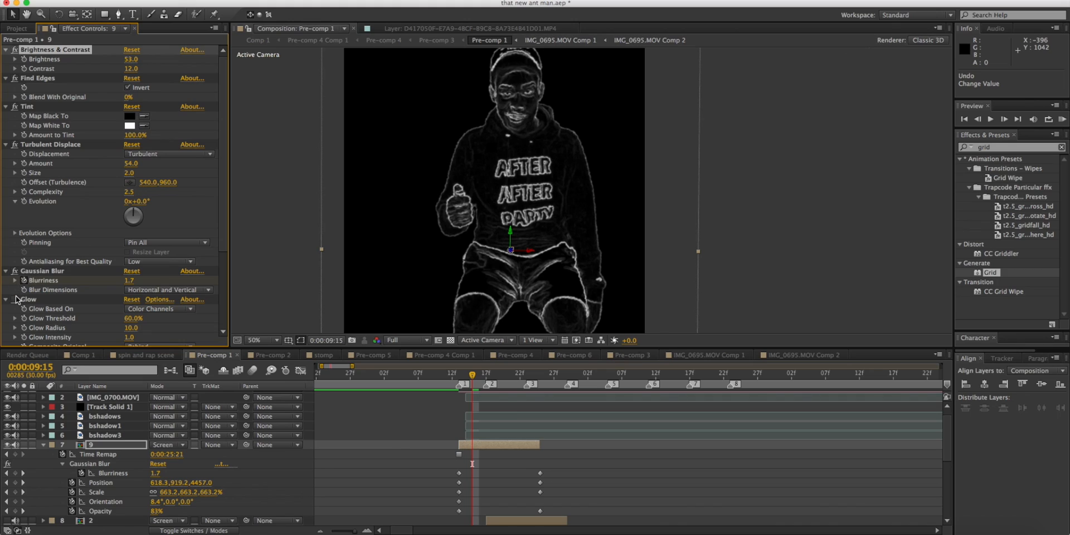
click(16, 300)
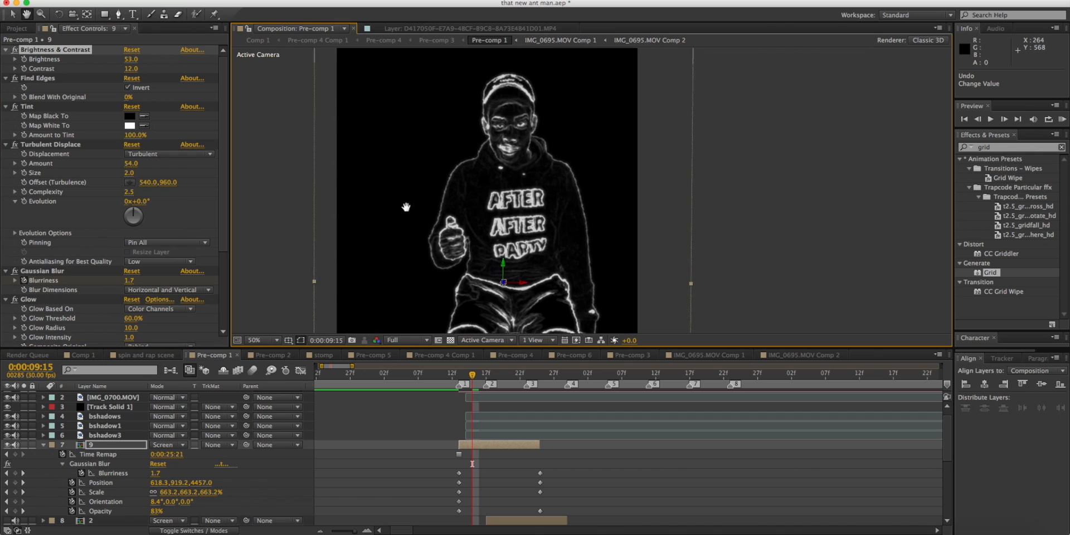
Enable motion blur for the composition and check the outline at 0:00:09:15.
click(253, 371)
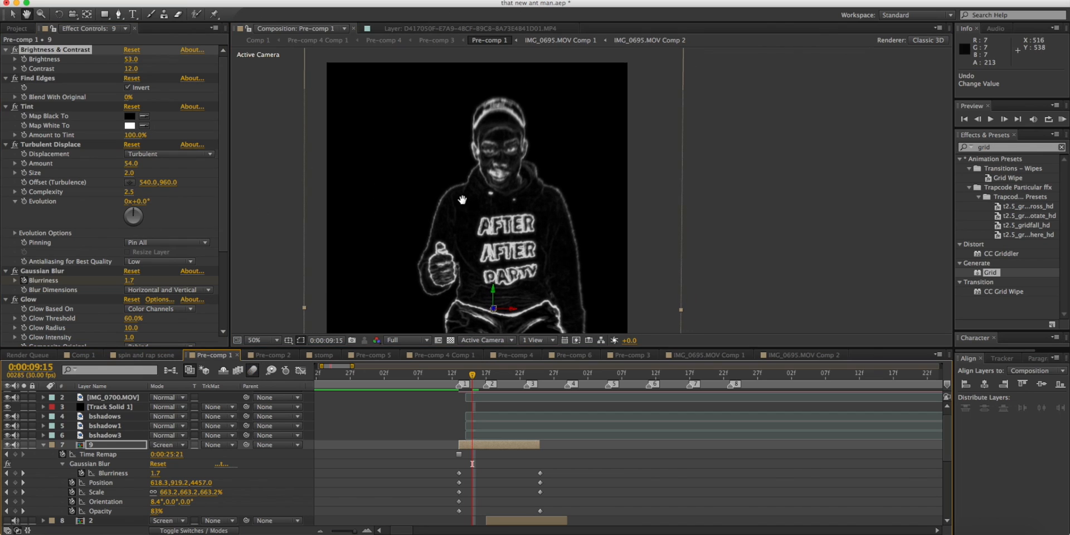
click(457, 376)
click(470, 376)
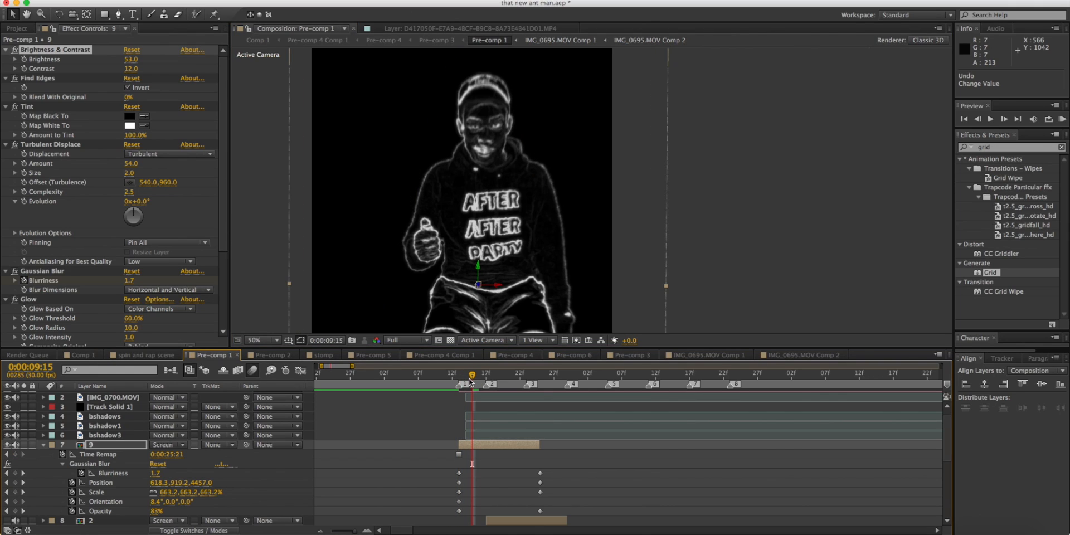
Collapse layer 9's properties and review its effect settings from Brightness & Contrast down to Glow.
click(44, 444)
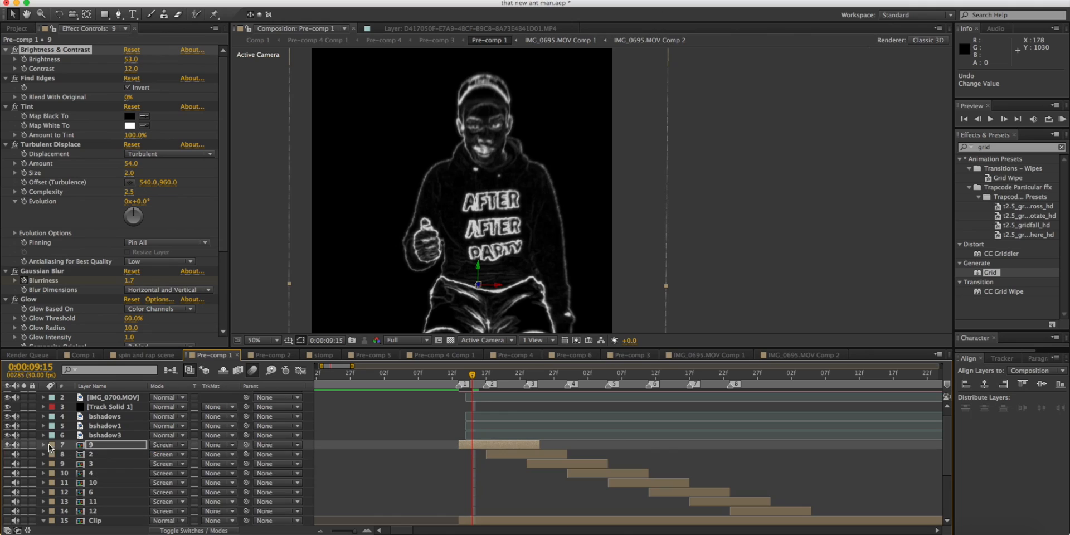
click(66, 53)
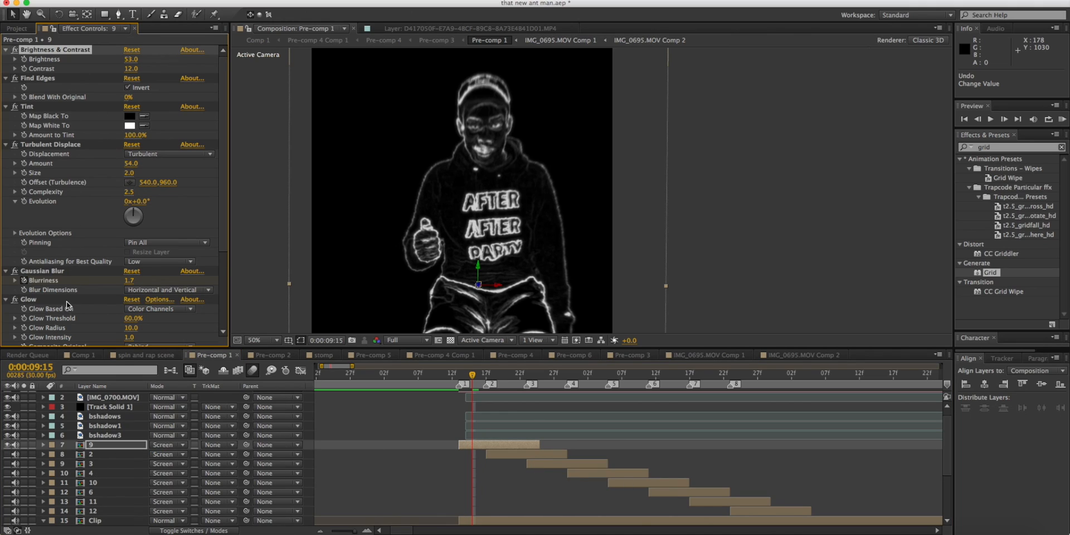
scroll(66, 301, down, 5)
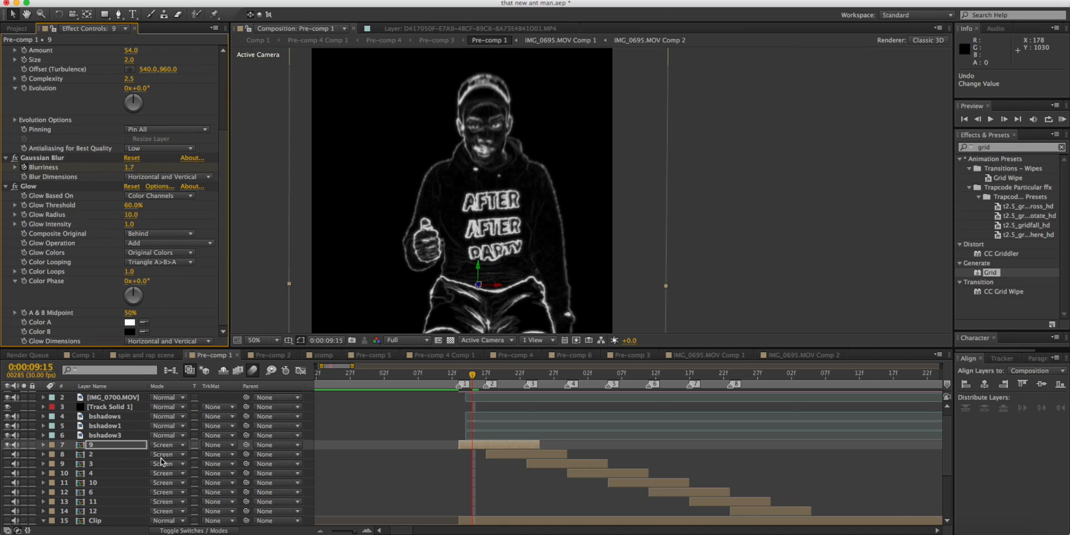
Move to 0:00:09:16 and select the seven outline layers from 2 through 12, below layer 9.
click(779, 383)
click(476, 365)
click(114, 455)
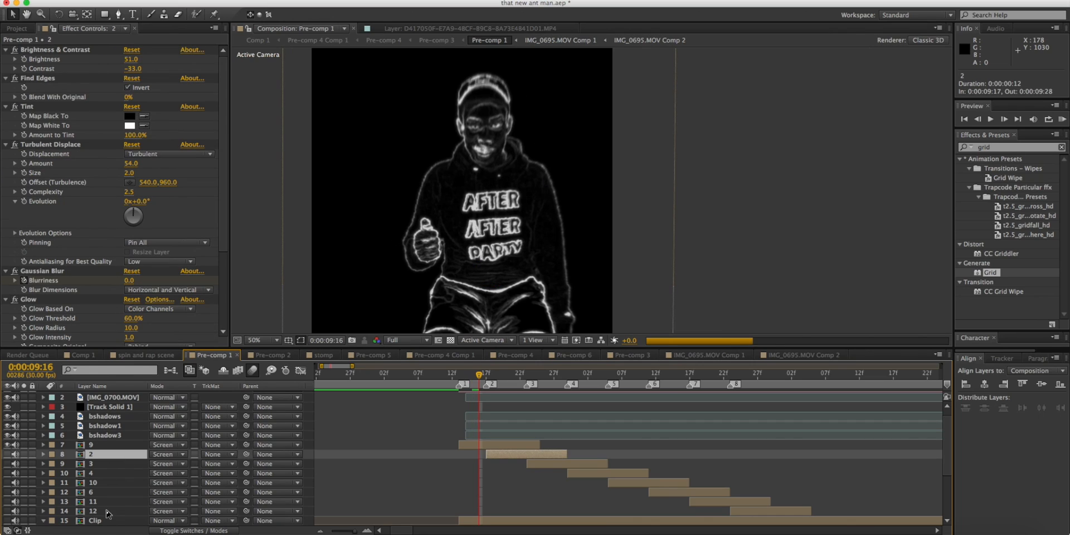
shift+click(107, 512)
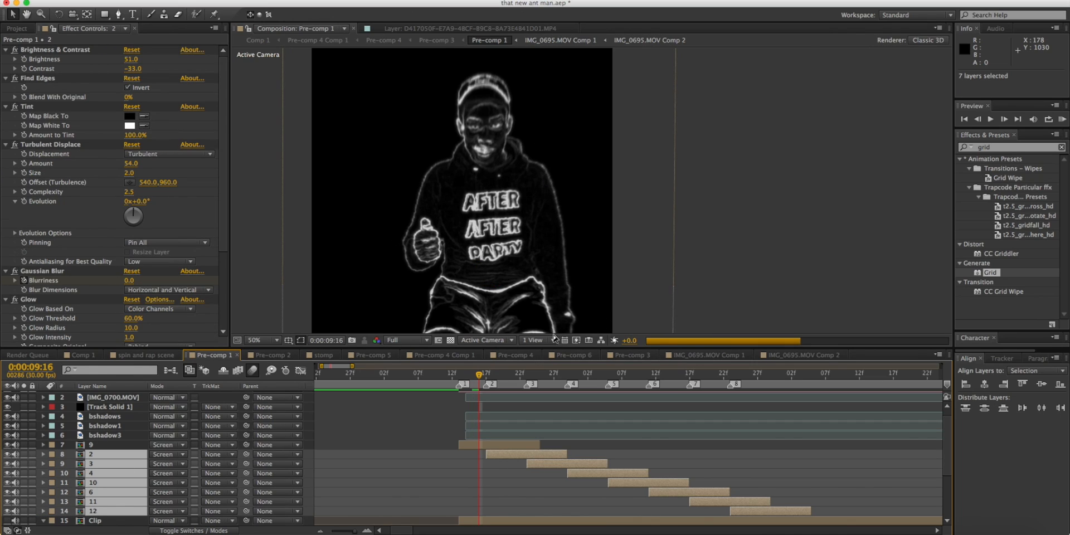
Play the outline echoes from 0:00:09:13 with the composition's motion blur off and the preview resolution set to Half.
drag(501, 268, 557, 222)
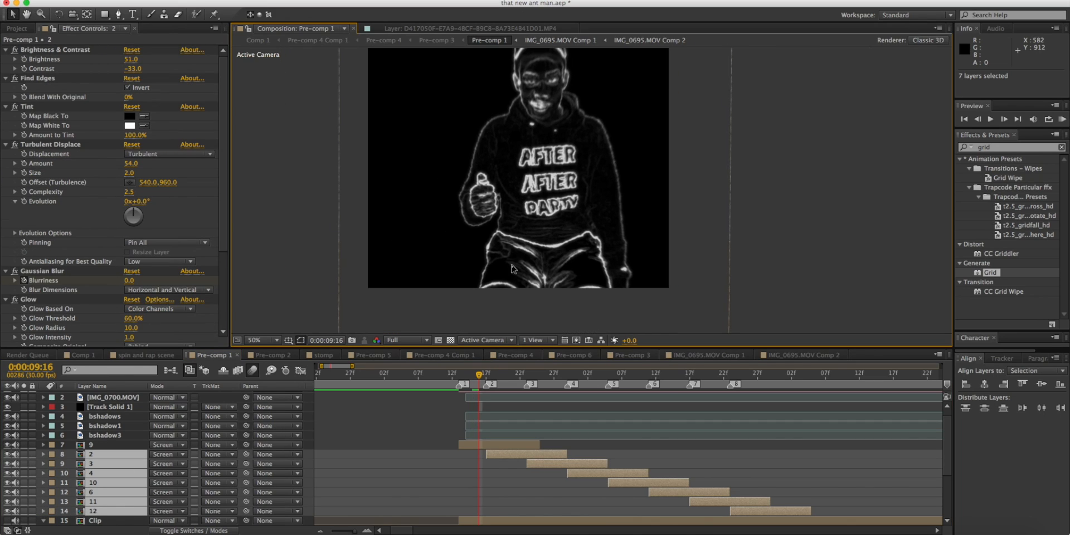
click(407, 340)
click(407, 383)
click(459, 380)
key(space)
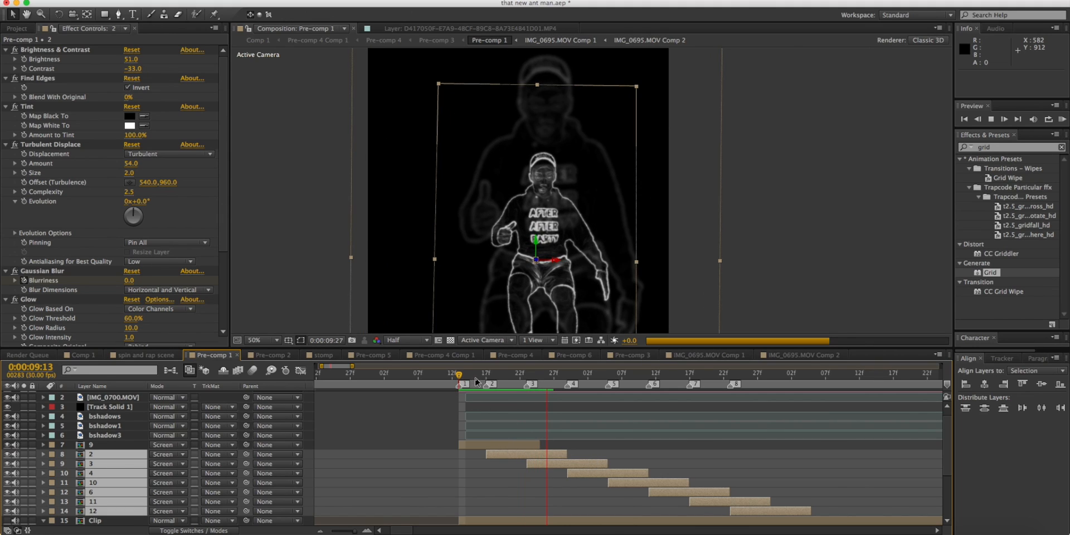
key(space)
Play and scrub through the whole run of outline echoes, checking how each one shrinks and fades up to about 0:00:10:28.
drag(482, 375, 553, 374)
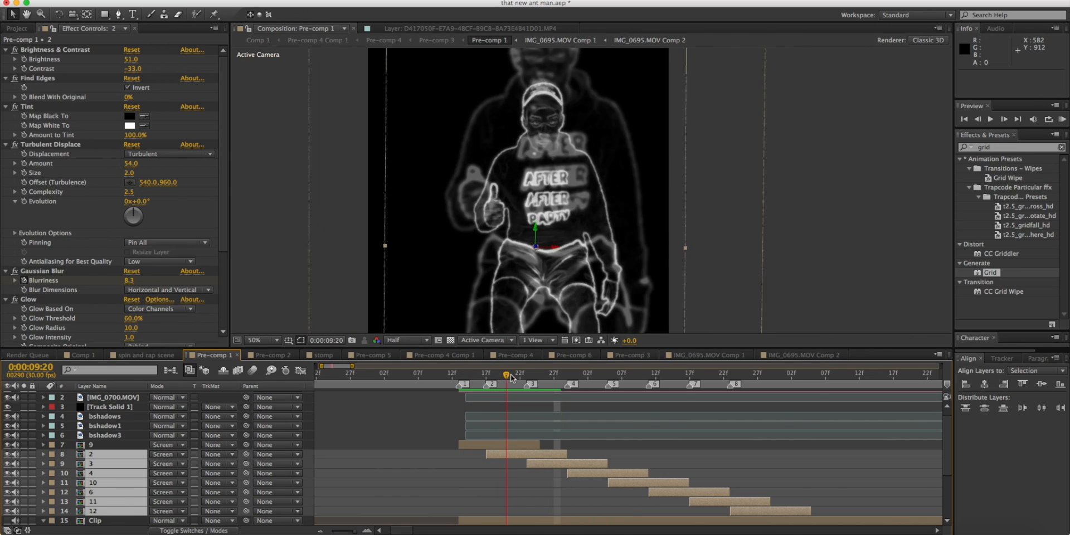
key(space)
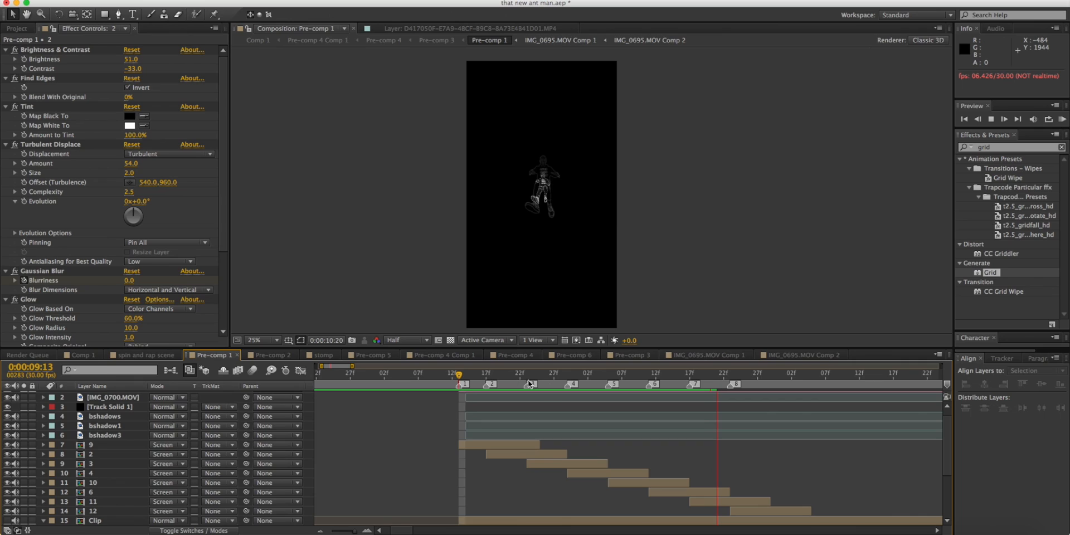
key(space)
scroll(659, 409, right, 3)
scroll(659, 409, down, 4)
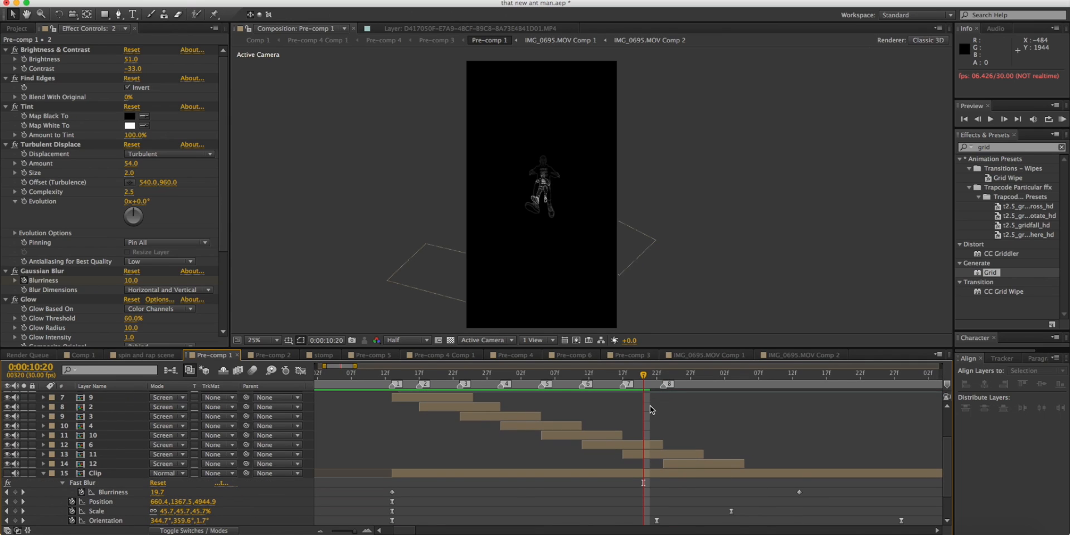
drag(645, 375, 677, 375)
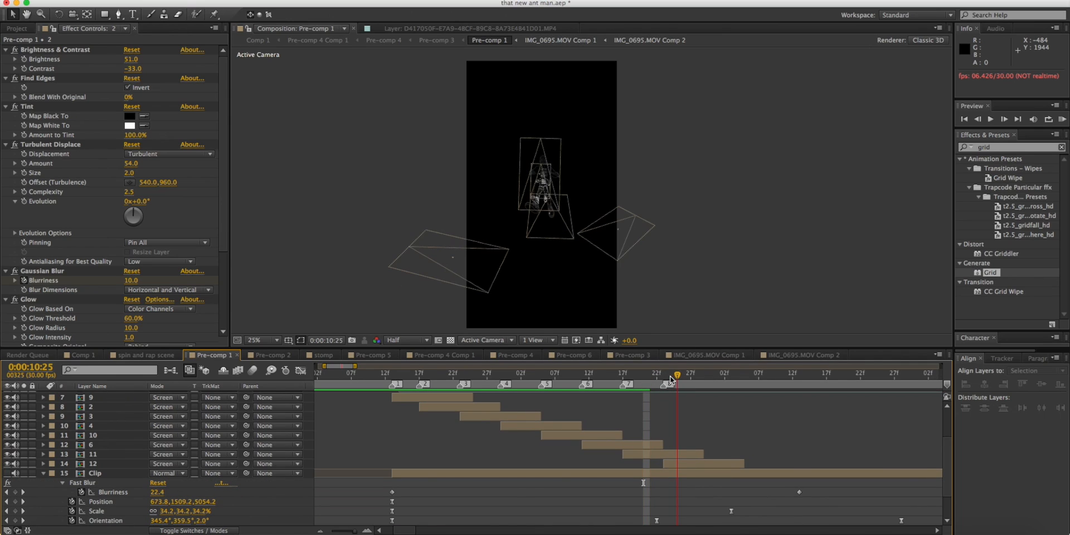
click(705, 375)
drag(705, 375, 388, 369)
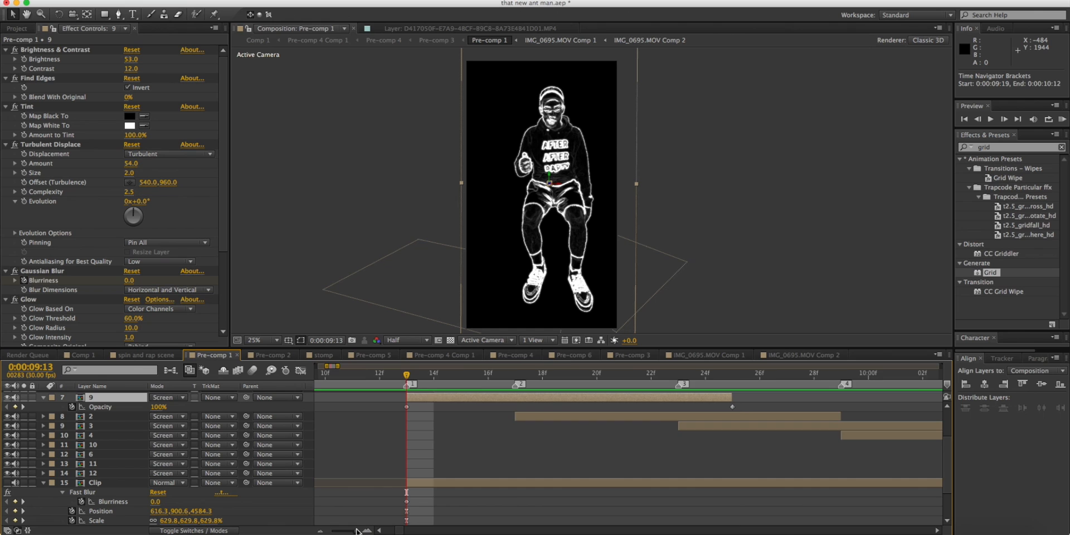
Examine layer 9's Opacity keyframes around 0:00:09:25 and preview the following echoes from 0:00:10:22.
drag(341, 530, 359, 530)
scroll(613, 396, right, 3)
drag(606, 372, 640, 366)
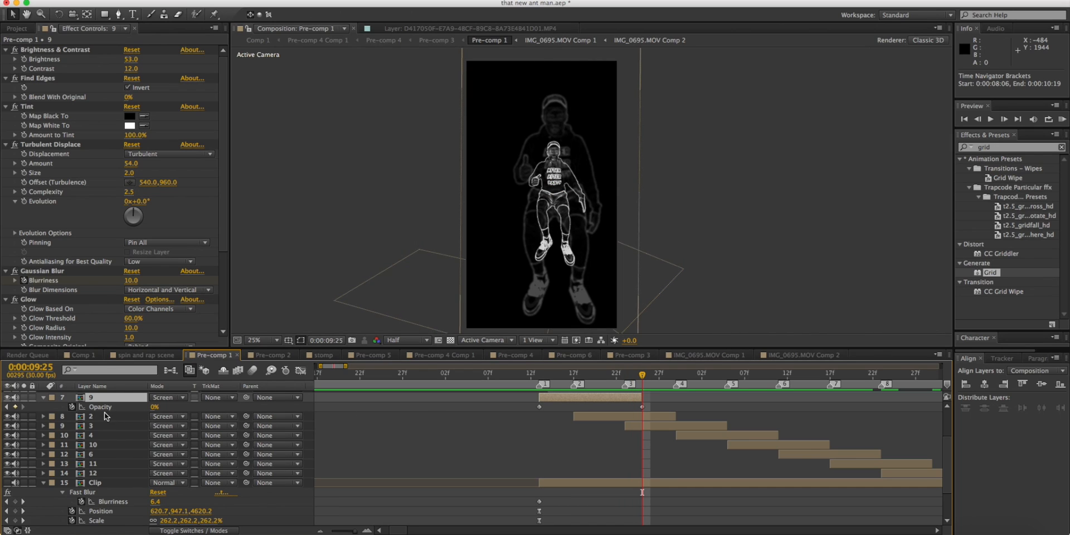
drag(540, 373, 924, 402)
click(874, 381)
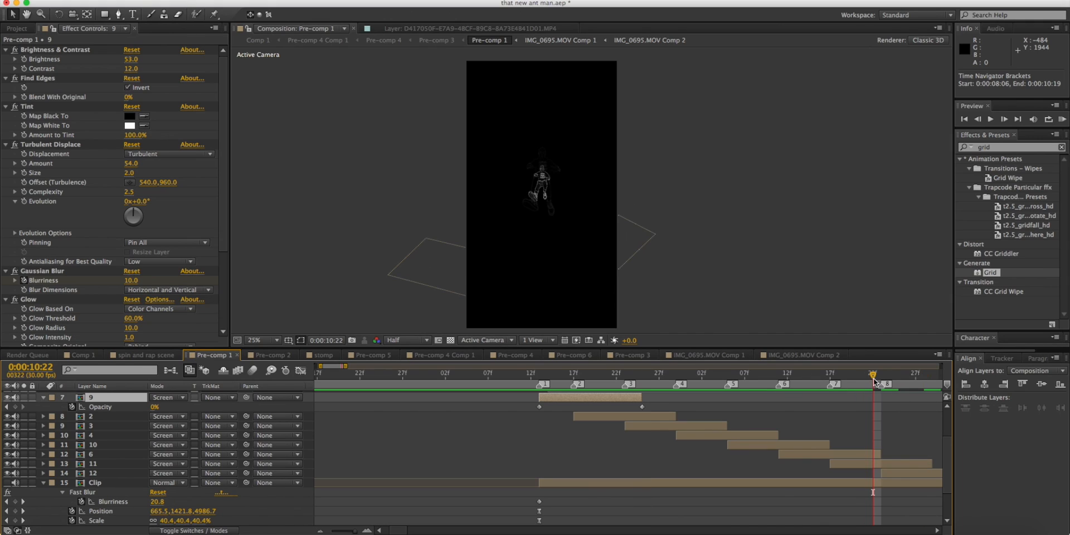
key(KP_0)
key(space)
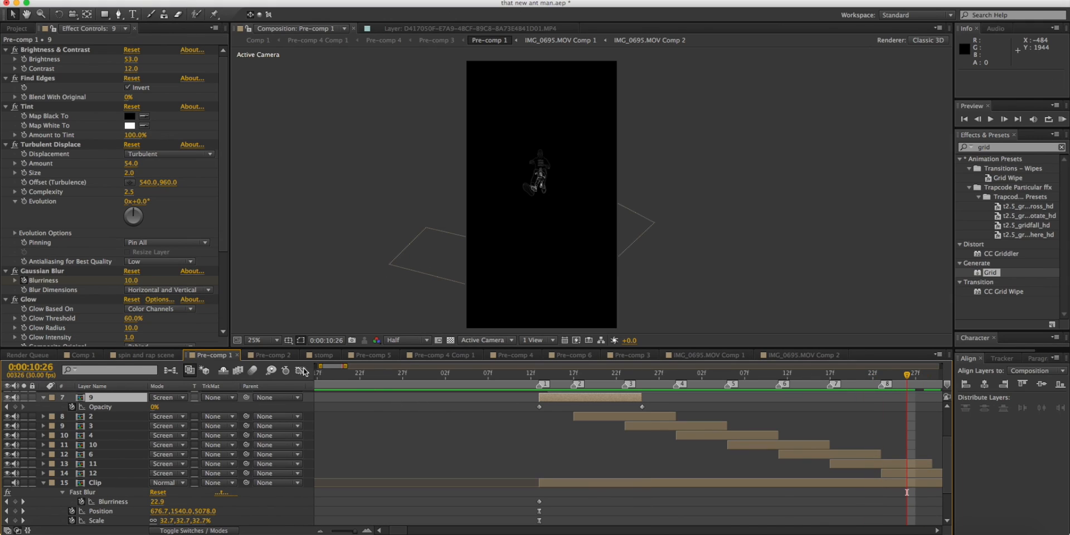
Turn the composition's motion blur back on and check the overlapping outlines at 0:00:09:21.
click(254, 371)
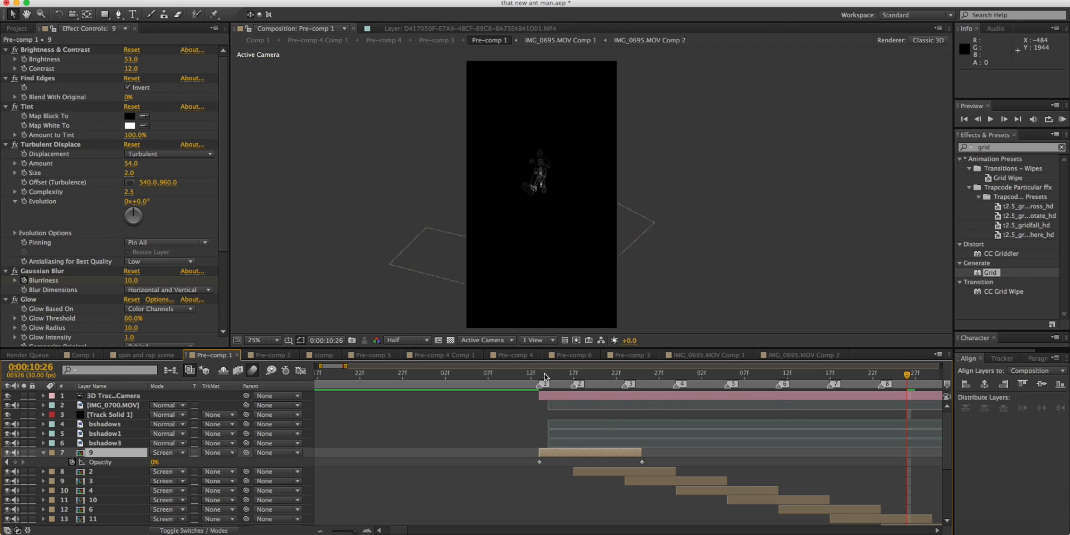
click(544, 373)
key(1)
key(2)
click(609, 383)
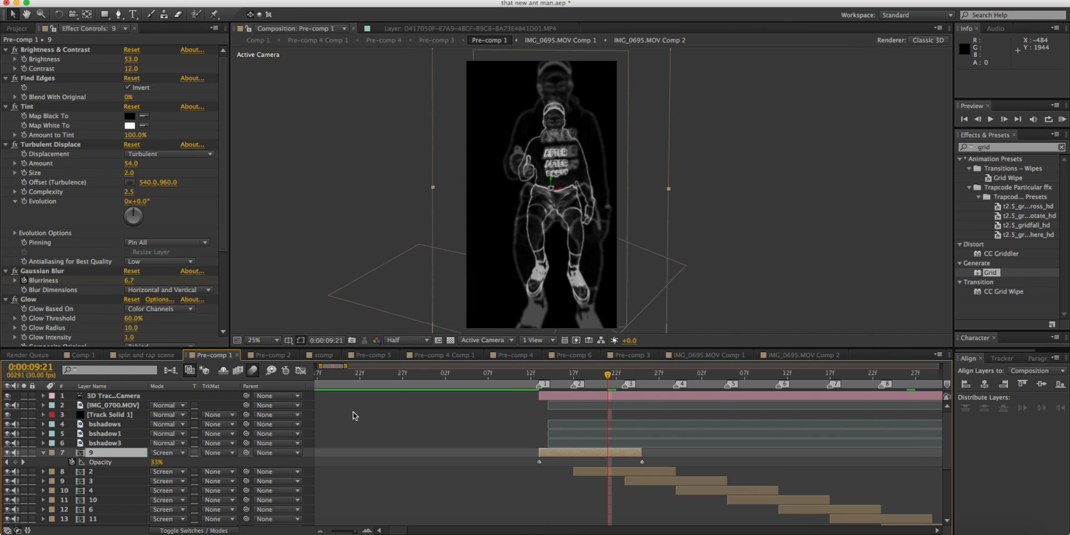
Make the Clip layer visible and preview the shrinking figure together with its outlines from 0:00:09:13.
scroll(28, 464, down, 5)
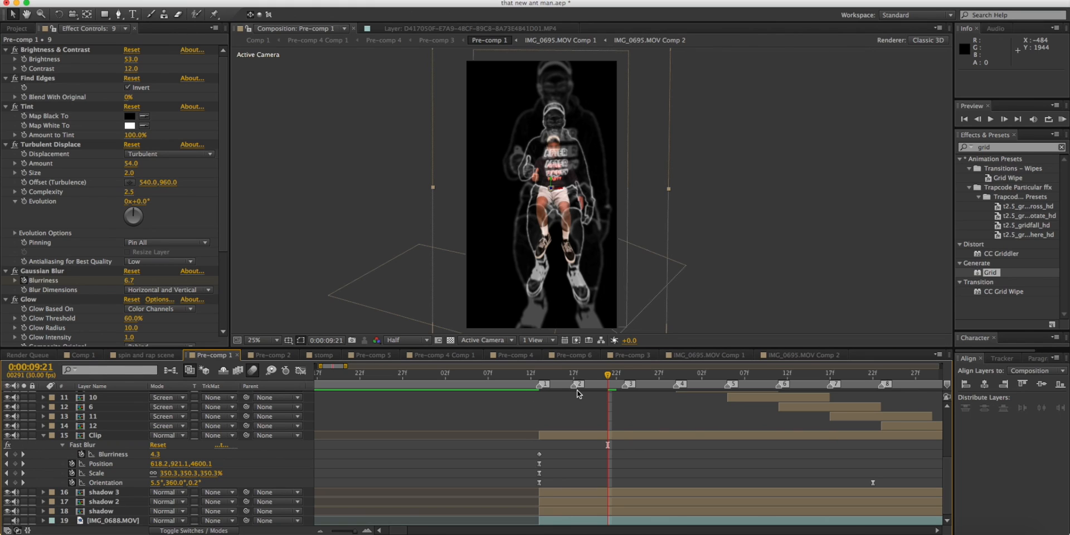
scroll(576, 390, up, 5)
click(534, 378)
key(space)
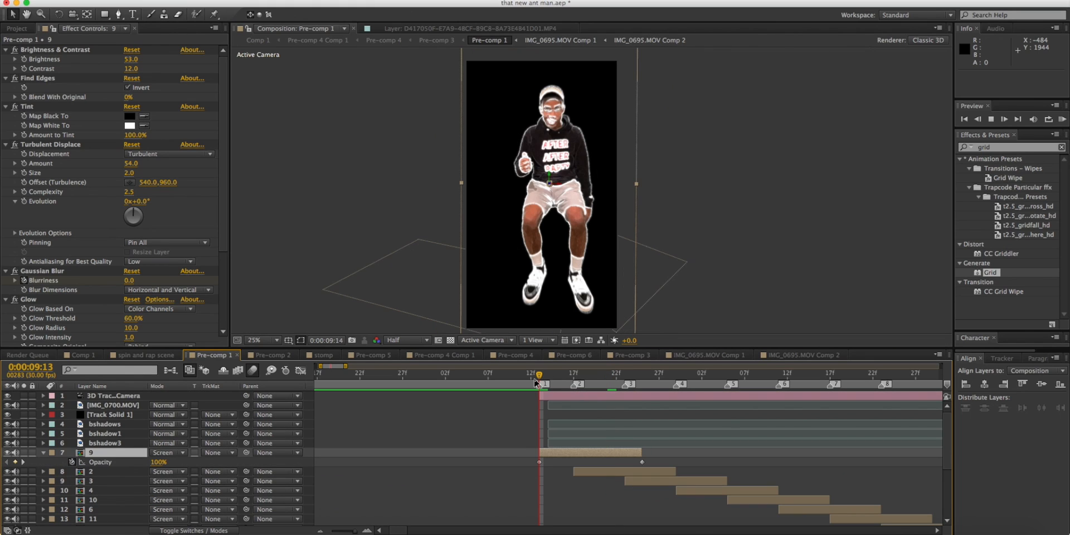
key(space)
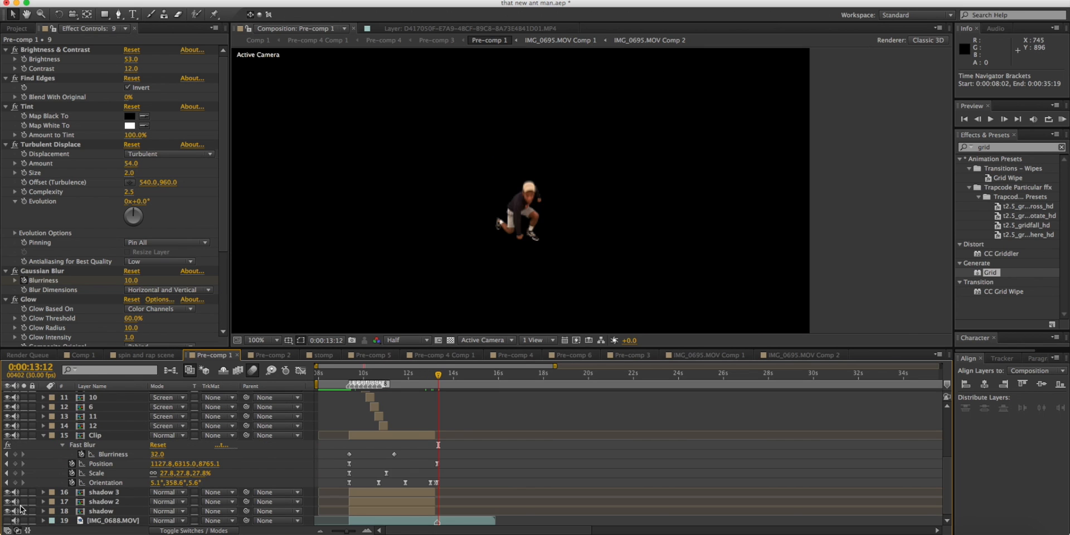
Make the IMG_0688.MOV background footage visible and inspect the tiny figure on the carpet at 0:00:13:11.
scroll(499, 375, up, 8)
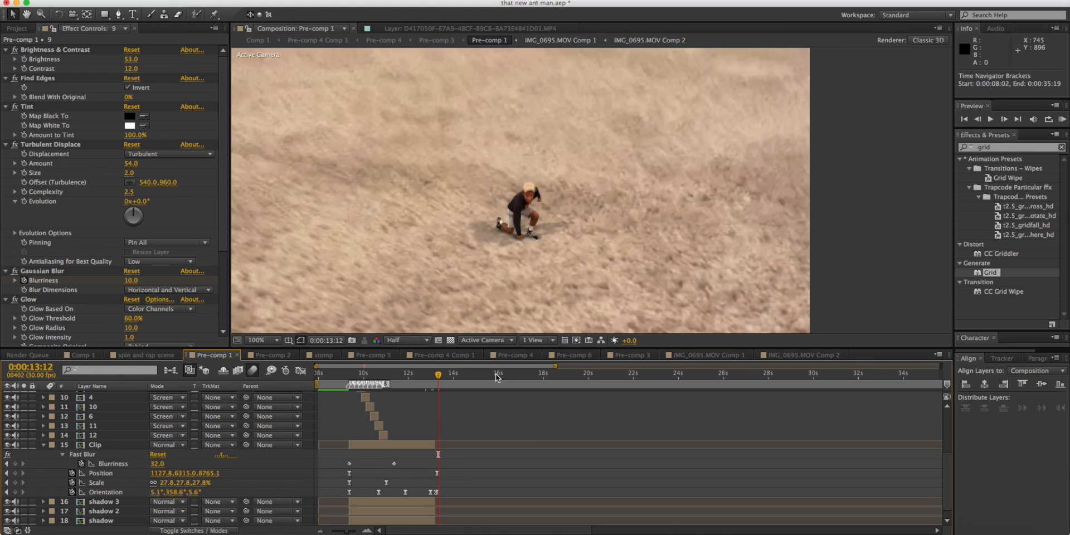
drag(436, 376, 439, 373)
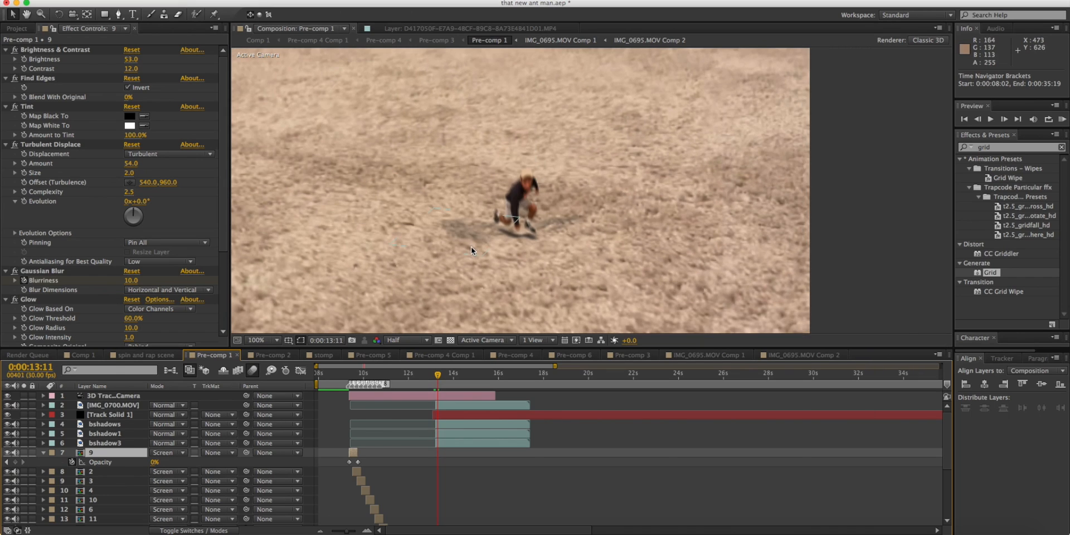
scroll(469, 245, down, 2)
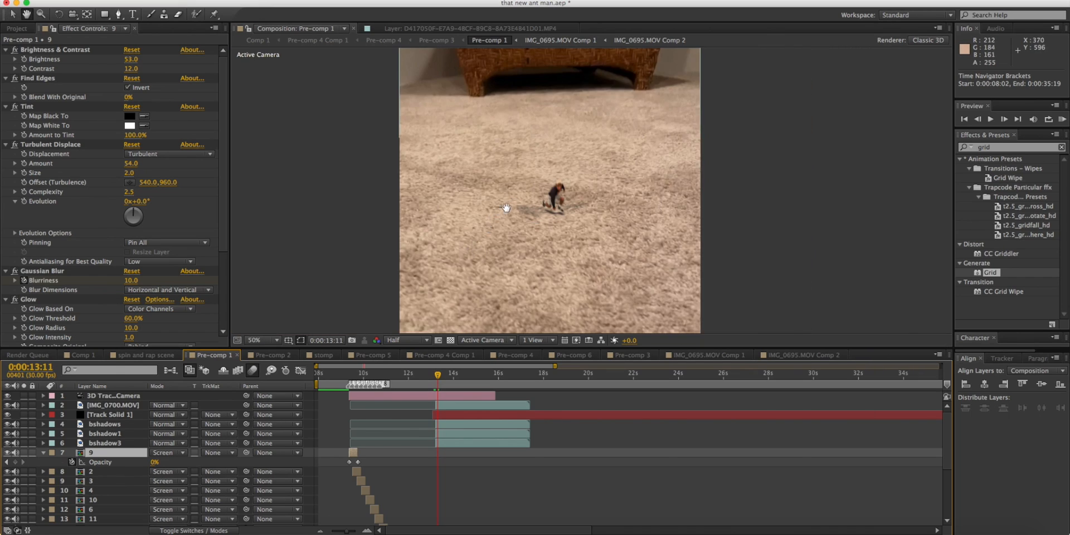
scroll(501, 240, up, 2)
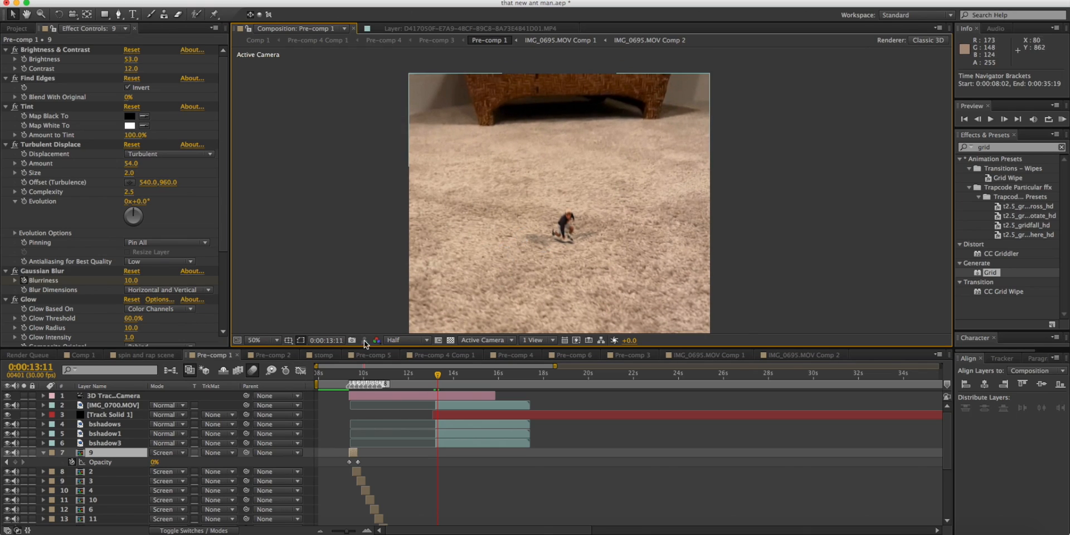
Scrub the full composite from 0:00:09:13 to 0:00:12:06, examining the figure, outlines and shadows against the room footage.
click(351, 373)
click(355, 373)
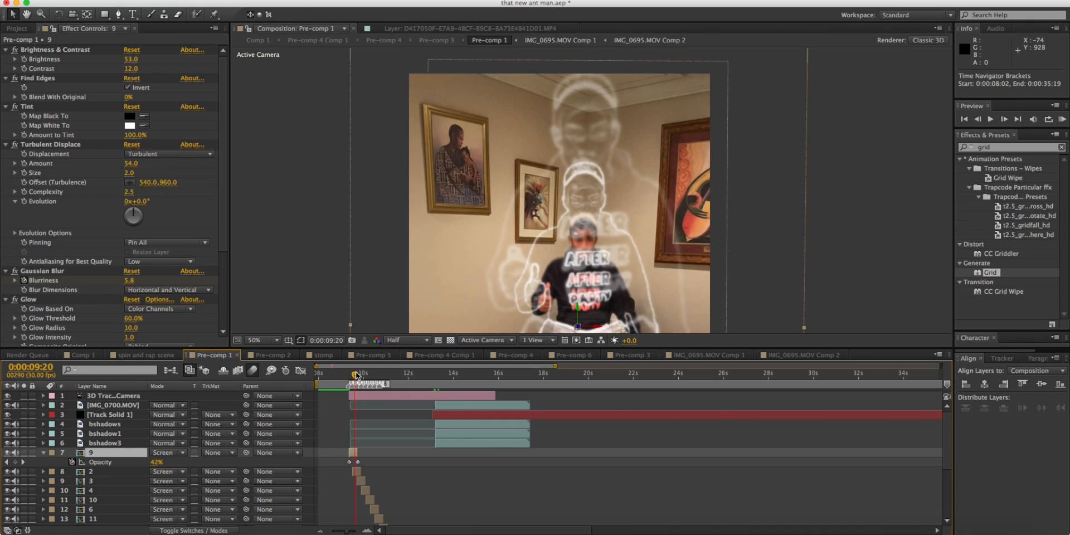
drag(461, 274, 456, 193)
scroll(471, 190, down, 2)
click(358, 374)
click(350, 374)
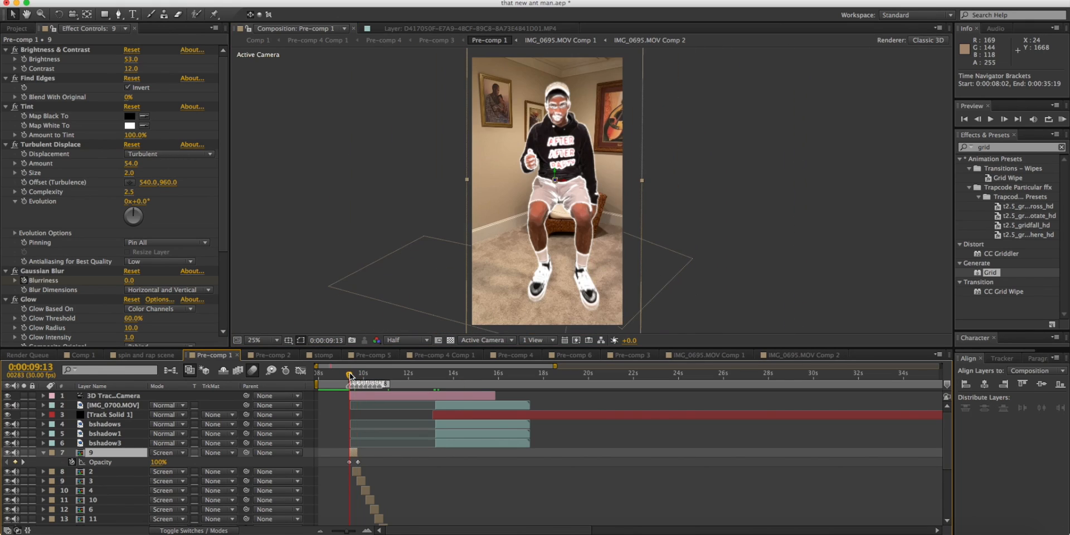
click(351, 375)
drag(362, 375, 403, 374)
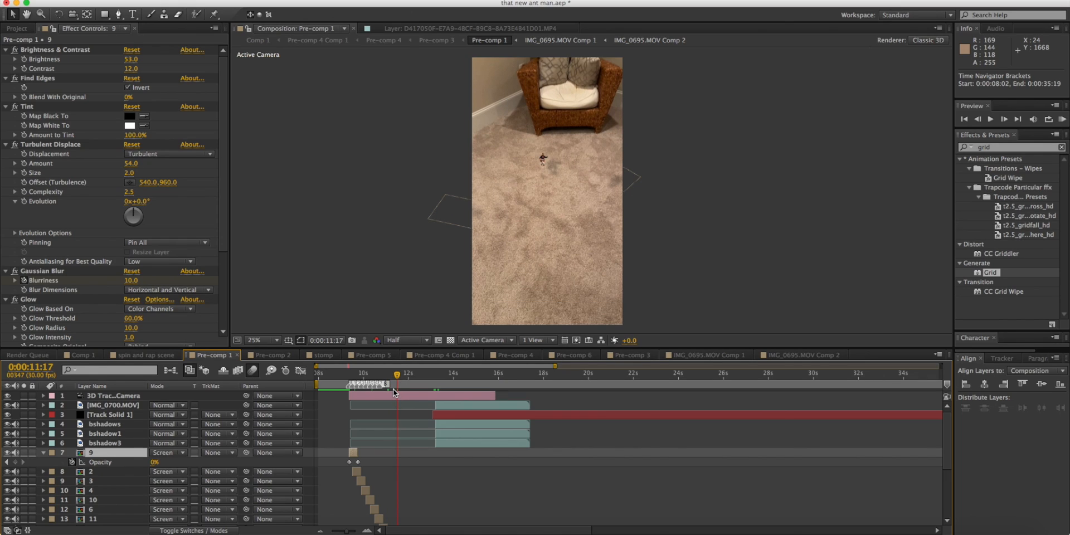
click(355, 374)
drag(355, 375, 408, 375)
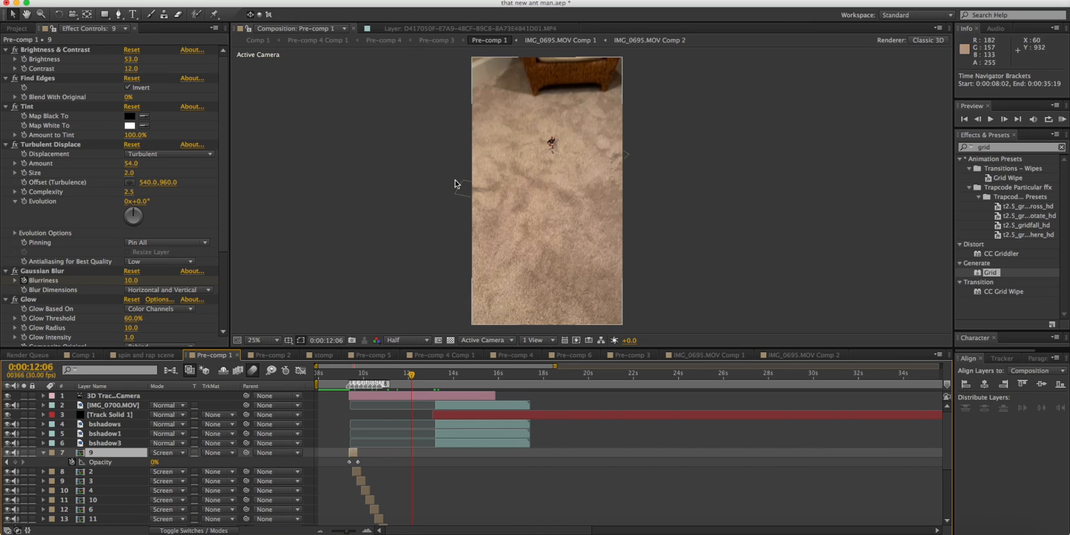
Select the shadow 2 layer, review its Hue/Saturation lightness and Fast Blur settings, and deselect it.
click(615, 154)
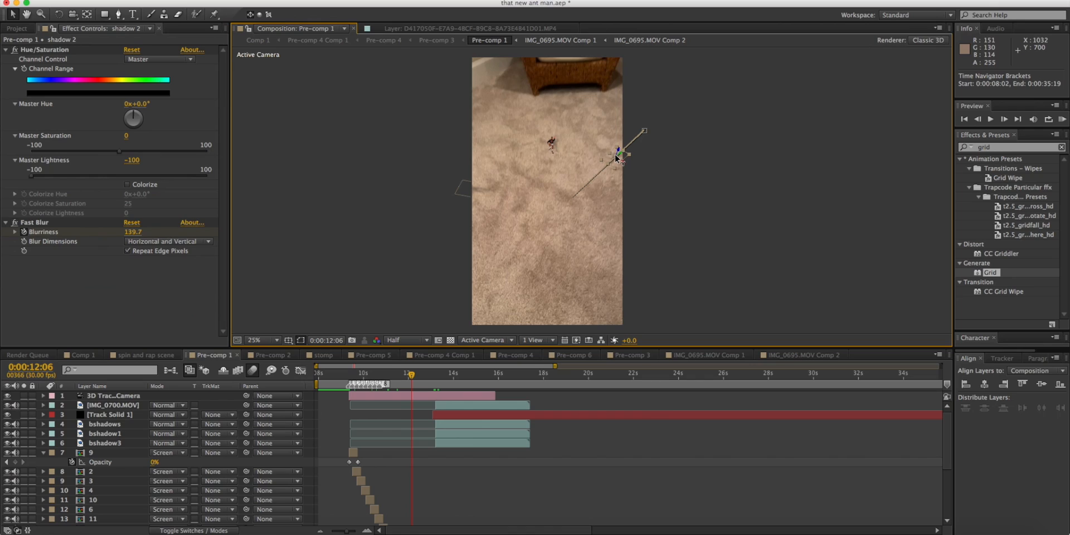
click(32, 179)
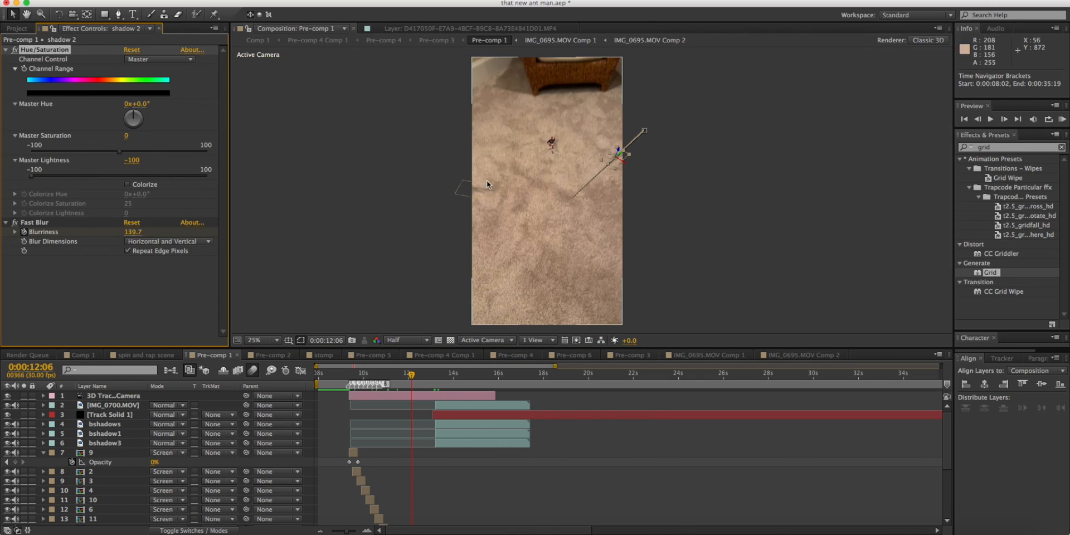
click(112, 284)
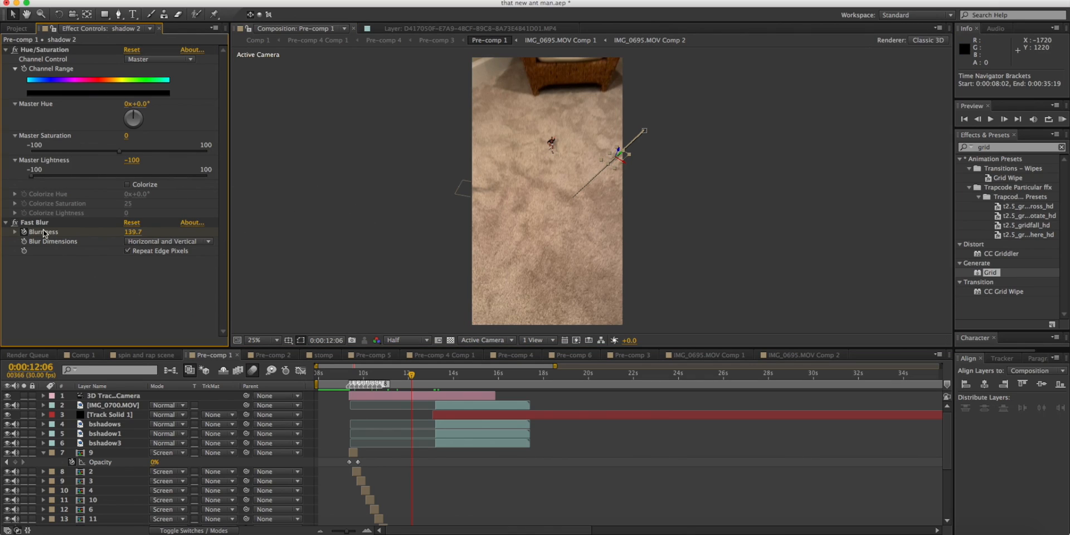
click(410, 224)
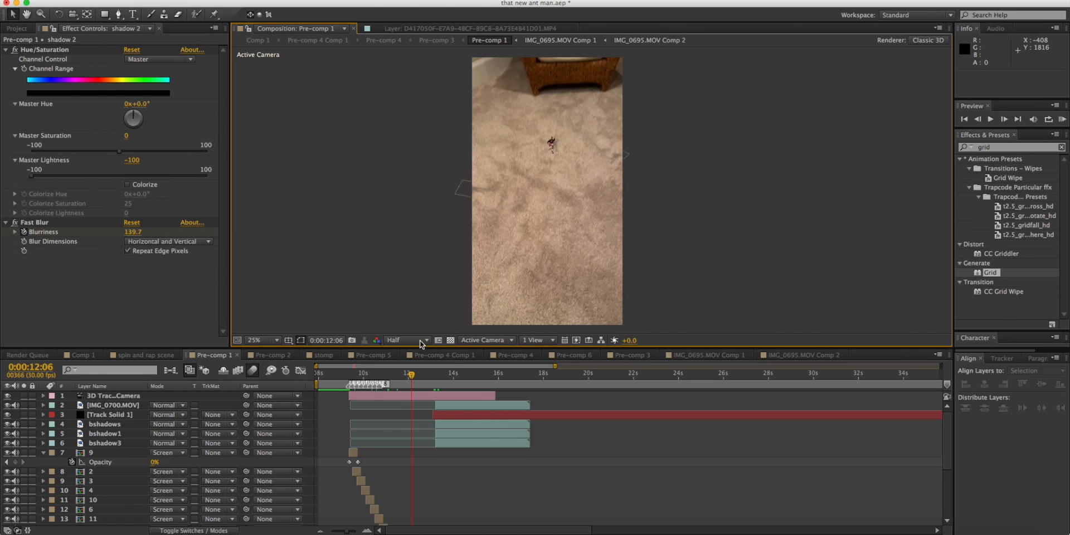
Compare the figure and its shadows on the carpet between 0:00:13:03 and the landing at 0:00:13:12.
drag(358, 378, 362, 376)
click(445, 373)
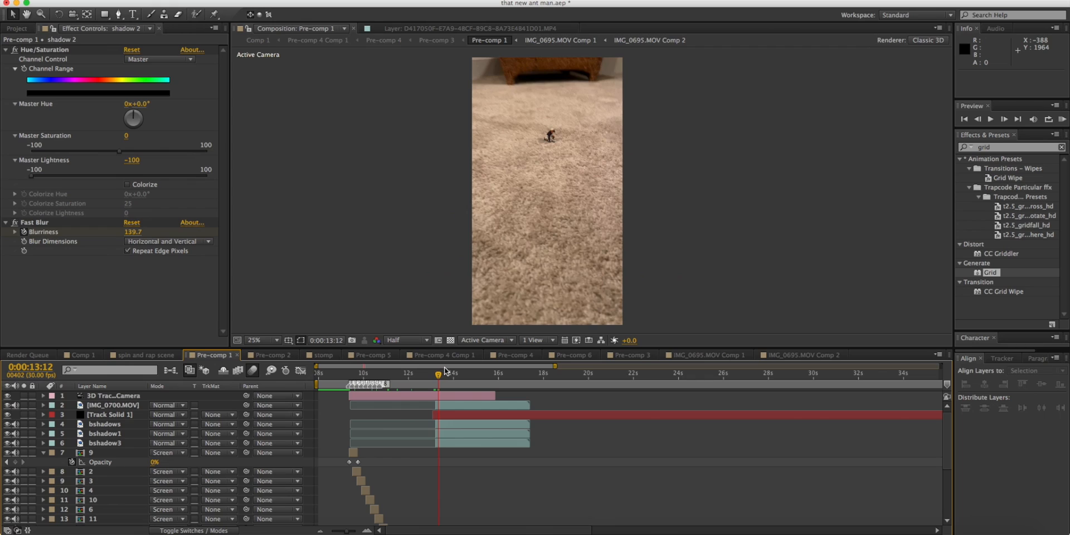
drag(444, 372, 426, 373)
click(432, 374)
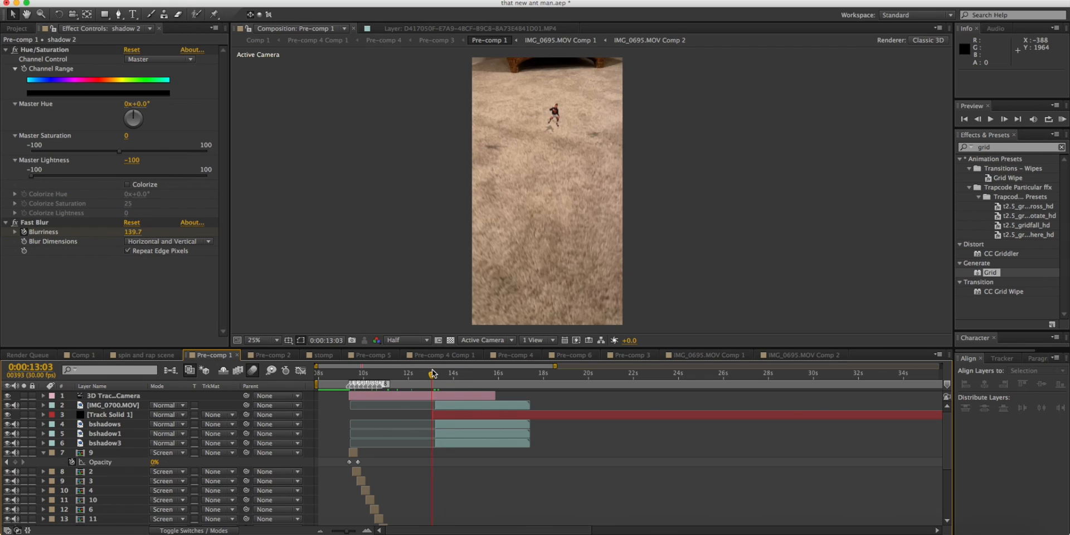
Select the shadow 3, shadow 2 and shadow layers together and examine their placement at 0:00:09:18.
scroll(363, 450, down, 5)
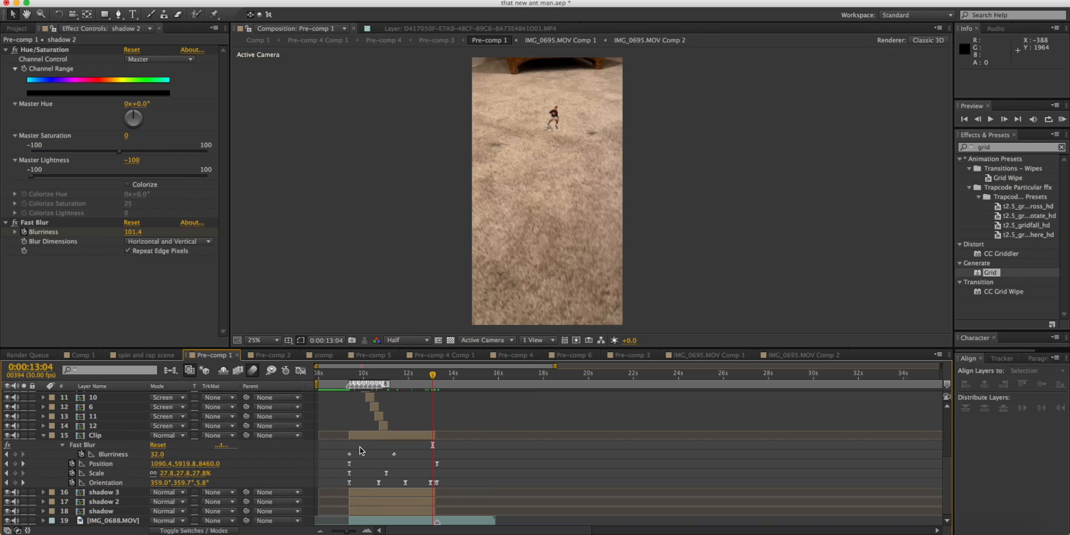
click(110, 494)
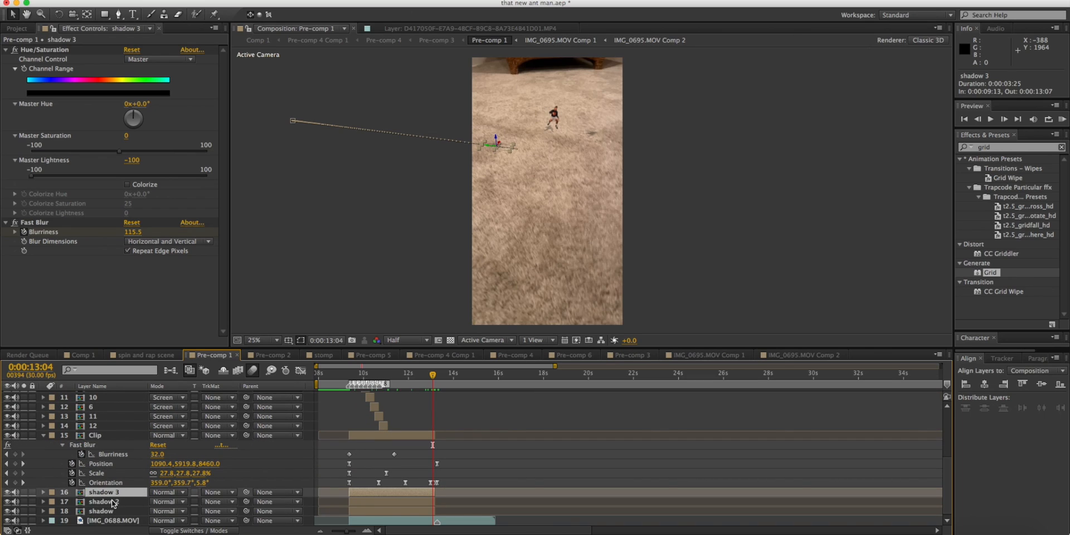
click(353, 380)
shift+click(368, 511)
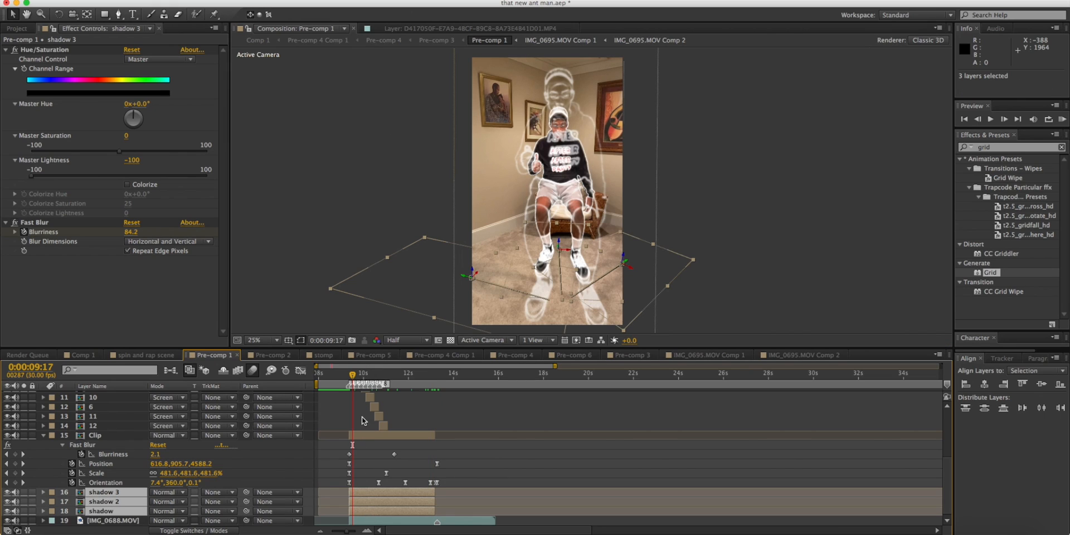
click(353, 376)
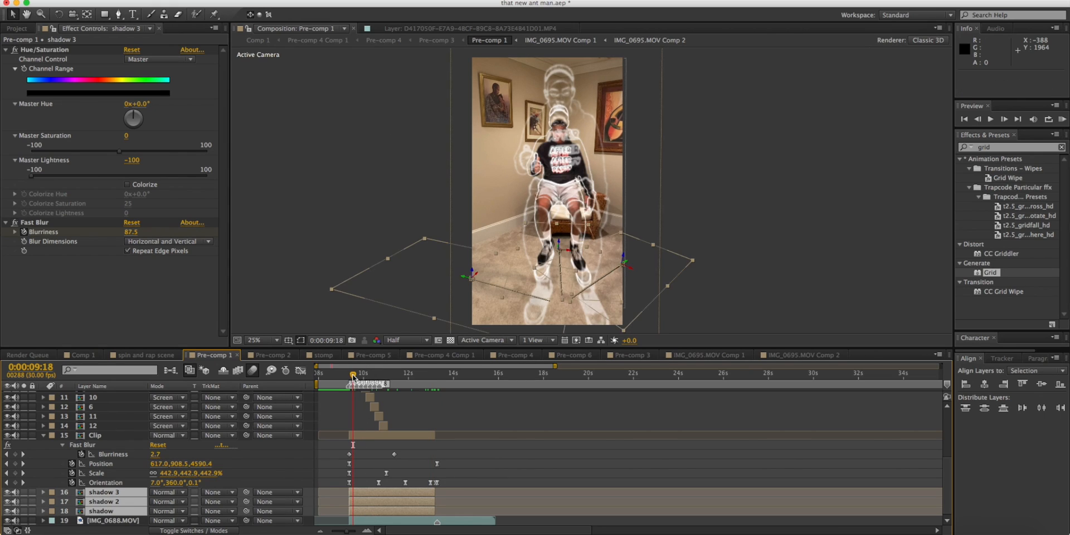
Scrub the composite from 0:00:09:18 to the landing at 0:00:13:14.
mouse_move(360, 374)
mouse_down()
mouse_move(388, 374)
mouse_move(344, 375)
mouse_move(360, 374)
mouse_up()
click(435, 374)
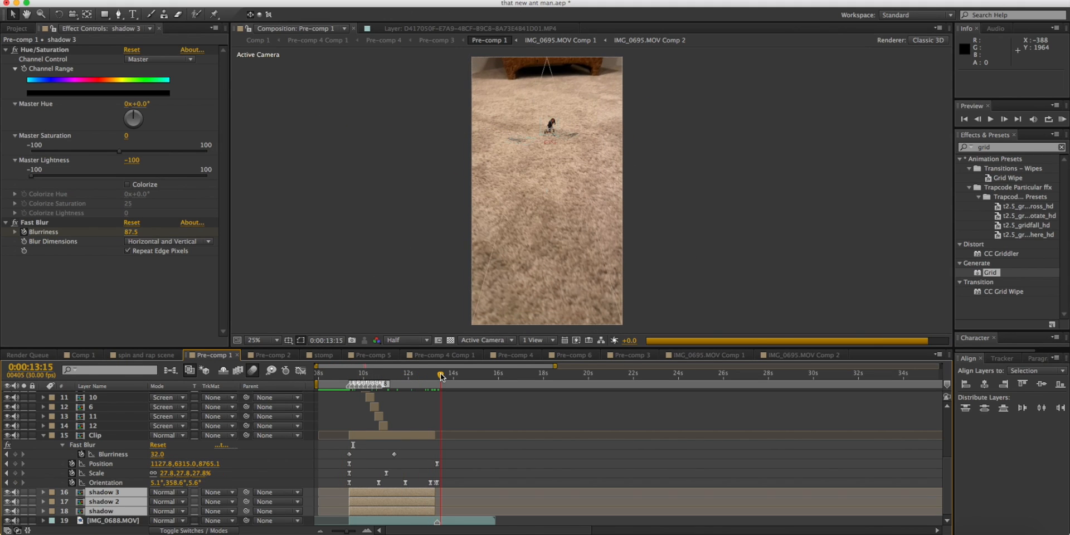
click(440, 376)
drag(438, 374, 438, 375)
Select the bshadows, bshadow3 and Track Solid 1 layers in turn to examine their outlines around the landed figure, then deselect.
scroll(432, 384, up, 5)
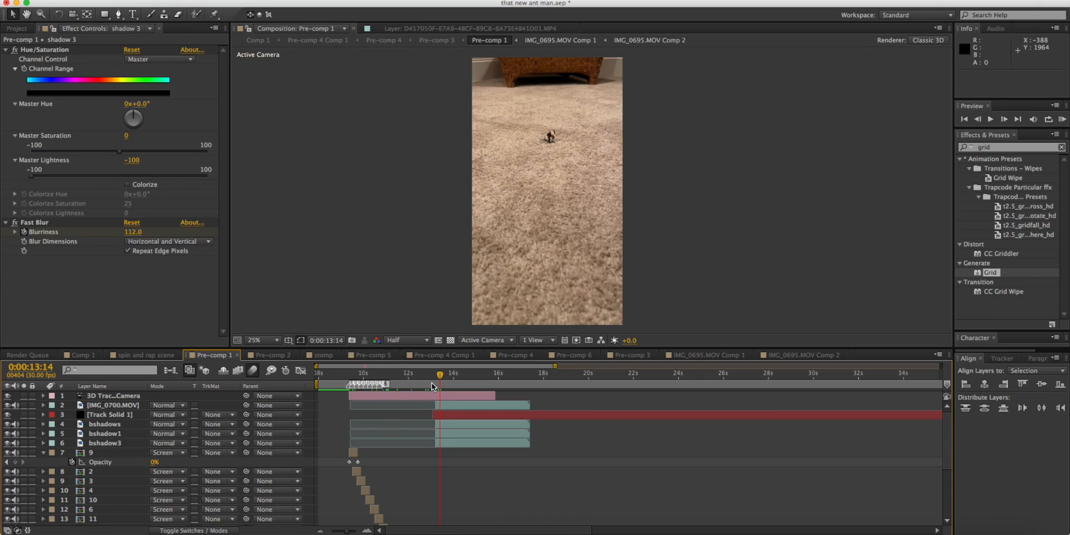
click(444, 424)
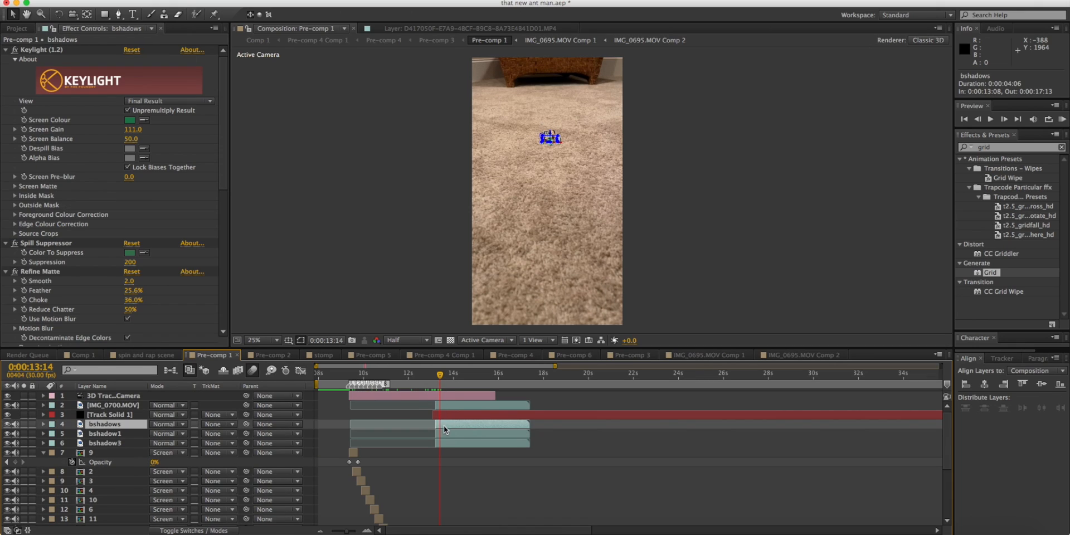
click(441, 444)
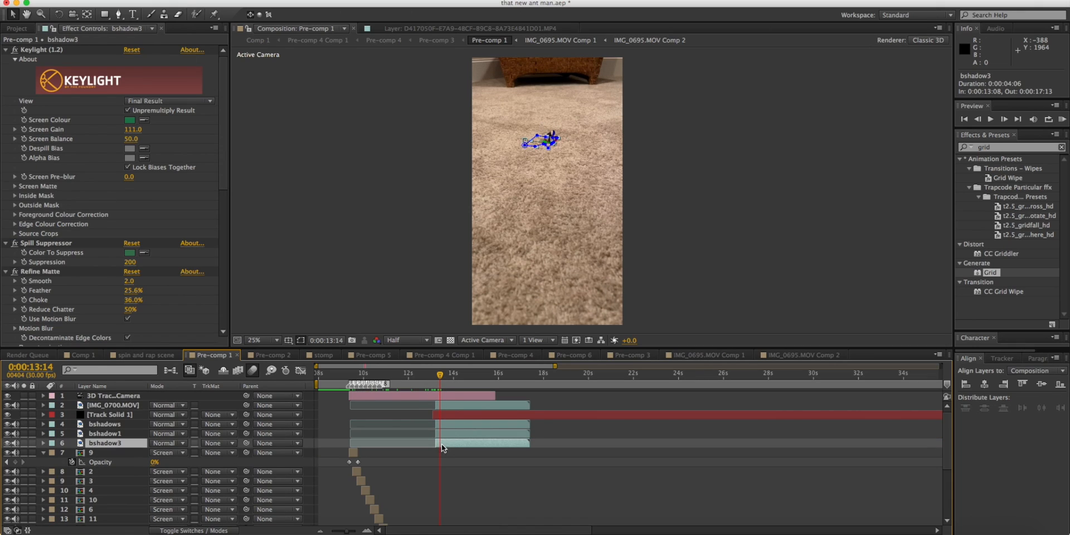
click(443, 415)
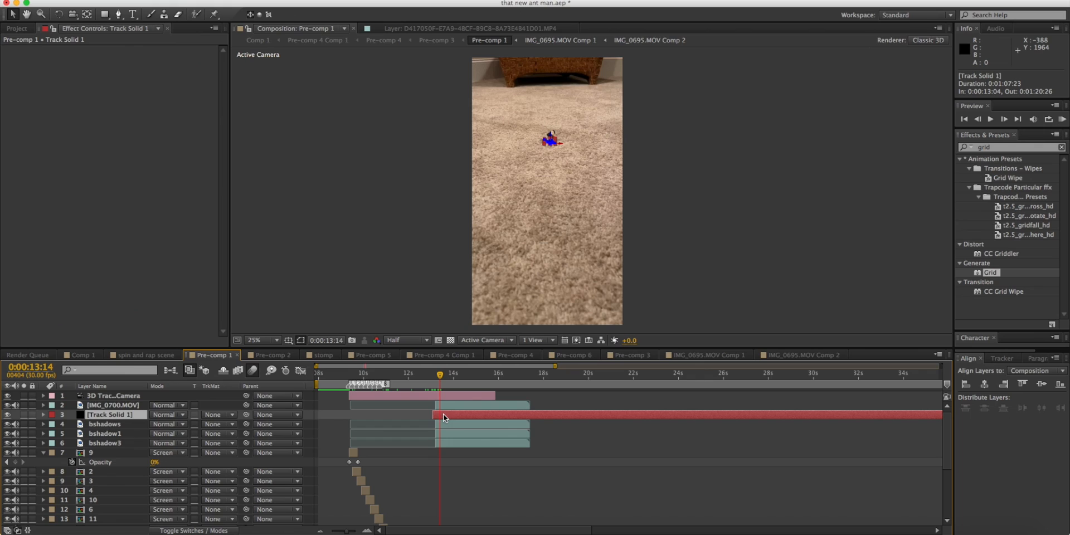
click(684, 181)
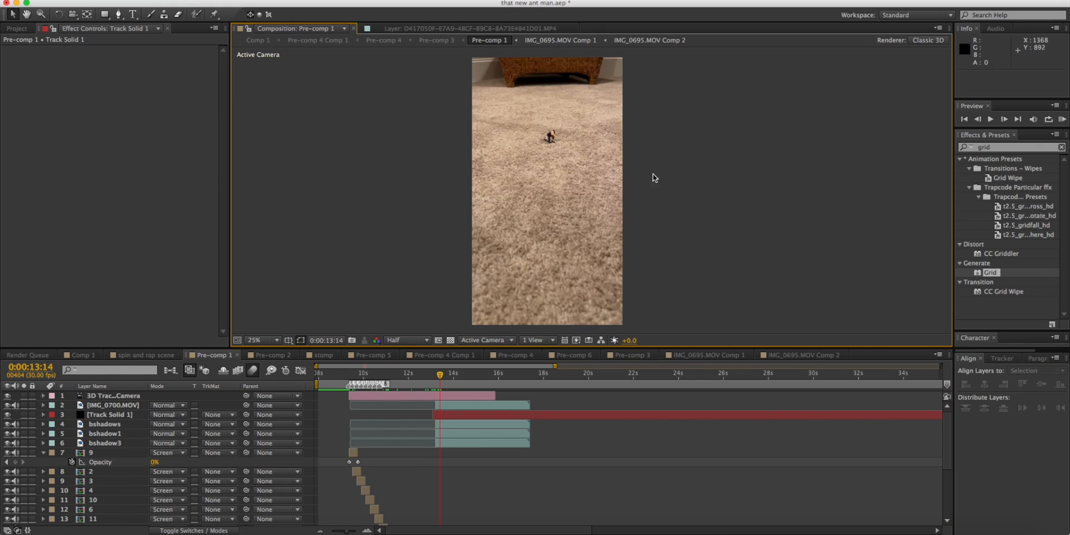
Select Track Solid 1 and examine its mask around the crouching figure's feet close up at 0:00:14:00.
click(95, 414)
key(slash)
drag(460, 136, 570, 346)
scroll(536, 228, up, 2)
drag(467, 258, 691, 246)
key(v)
drag(434, 377, 452, 372)
key(comma)
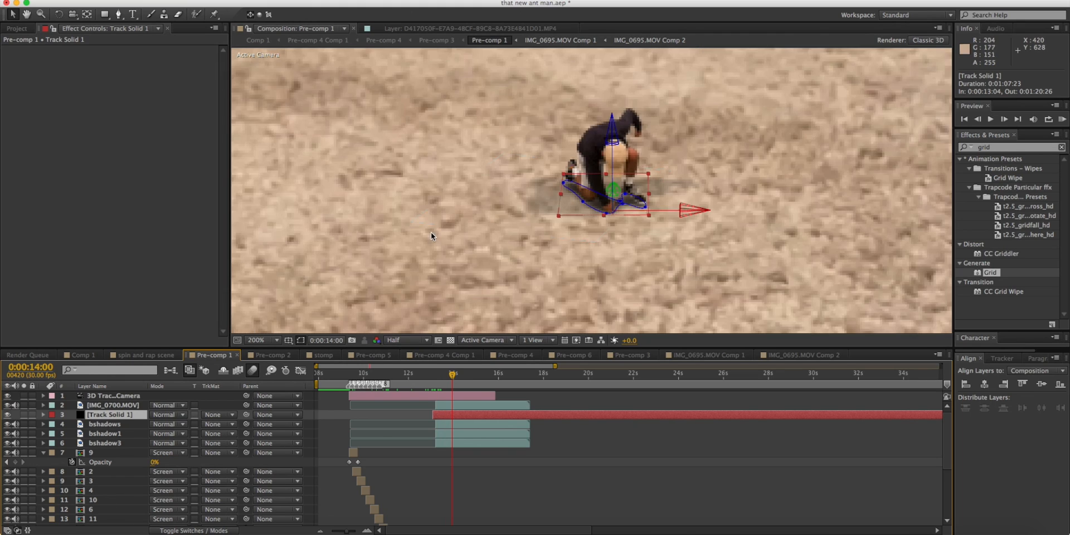
key(comma)
key(comma)
drag(509, 234, 497, 217)
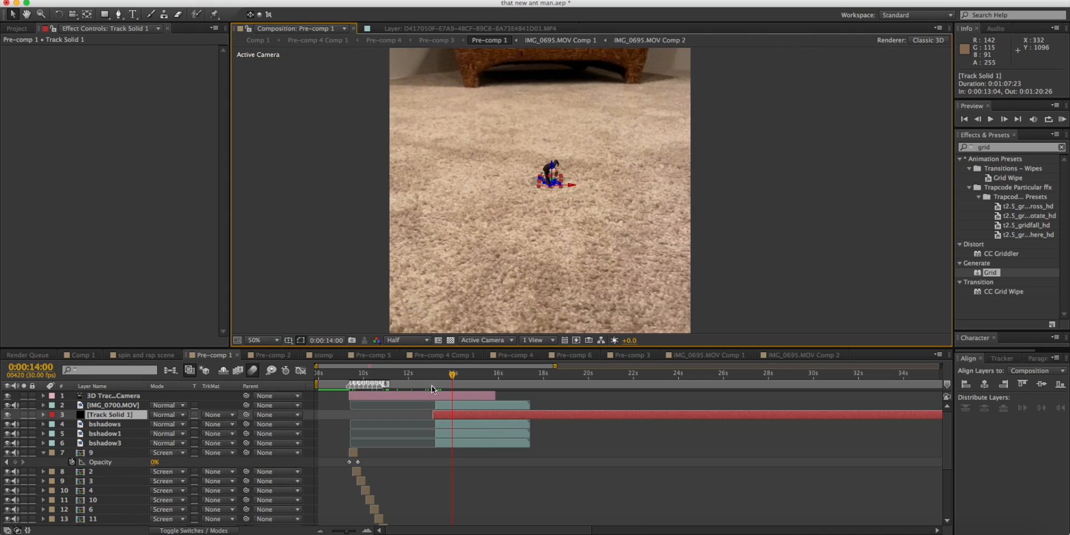
Compare the figure and shadows in Pre-comp 1 at 0:00:11:05, 0:00:12:25 and 0:00:13:18.
click(397, 374)
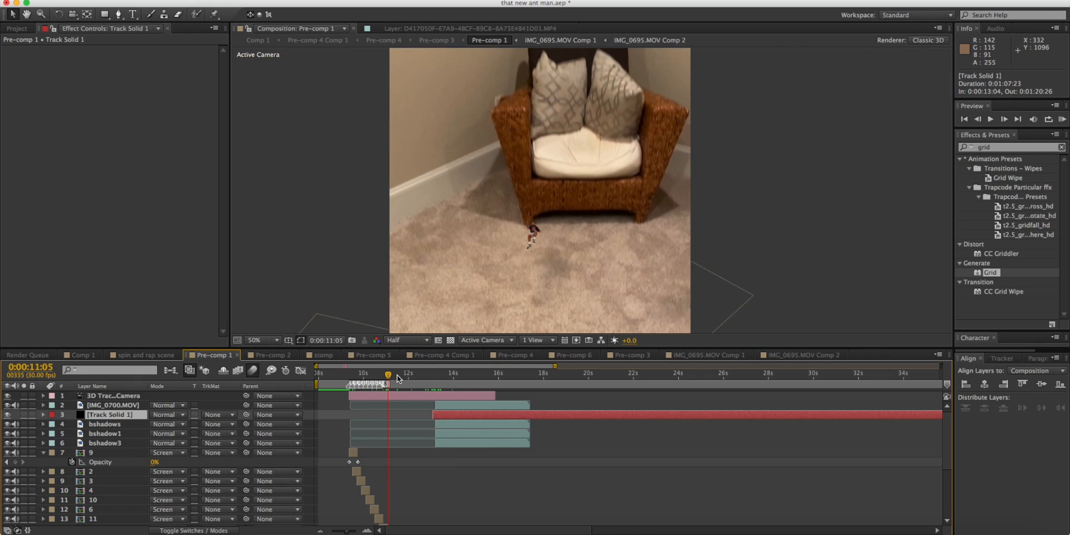
click(425, 375)
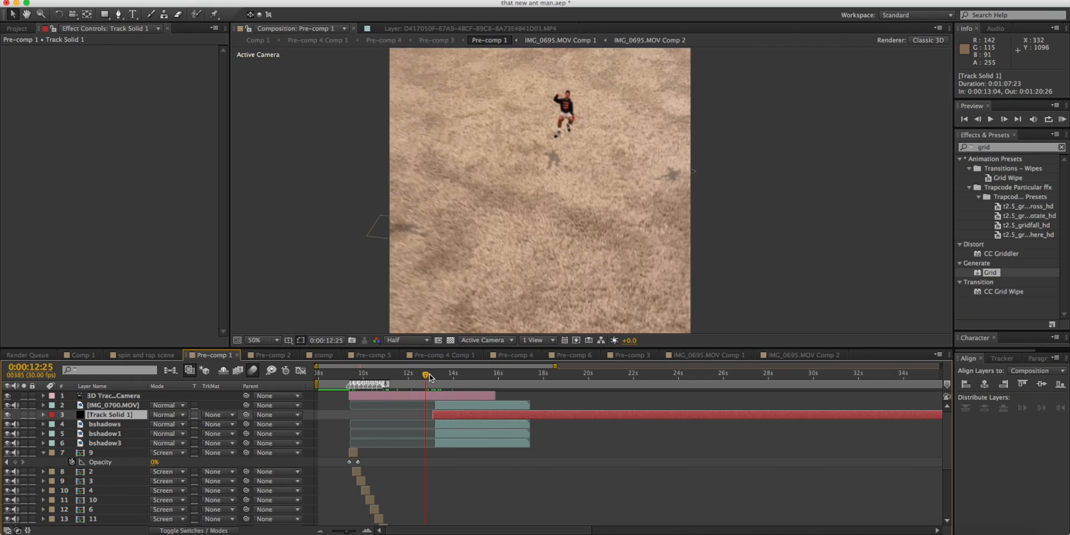
click(443, 375)
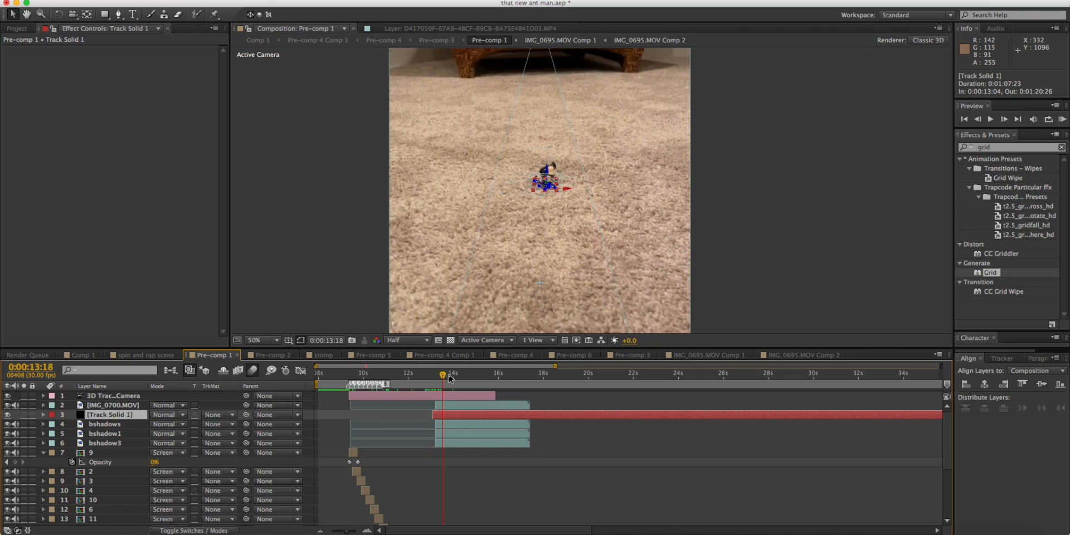
Open Pre-comp 3 and review its opening scale and position animation between 0:00:08:02 and 0:00:09:20.
click(632, 355)
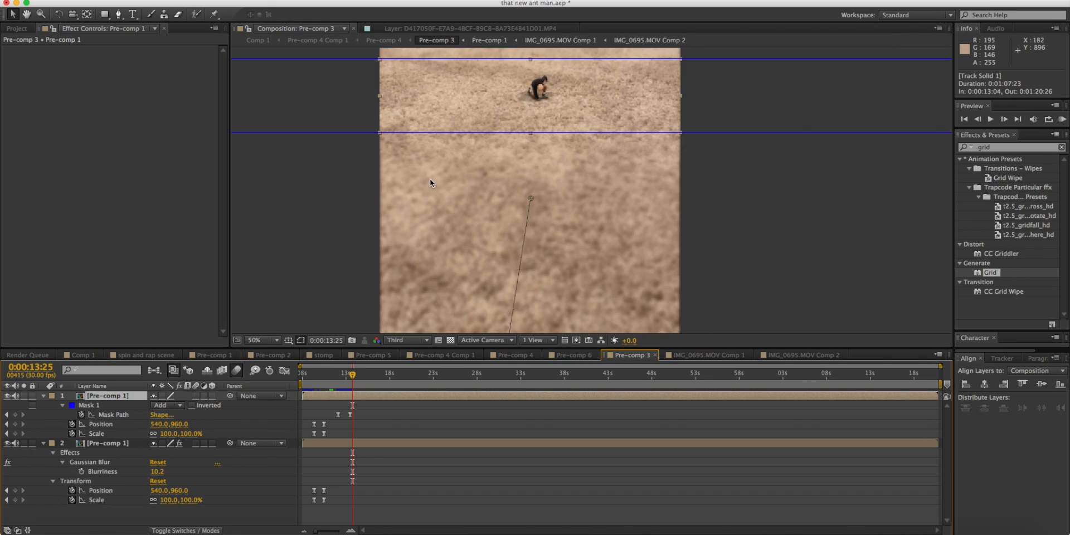
key(comma)
key(v)
click(302, 380)
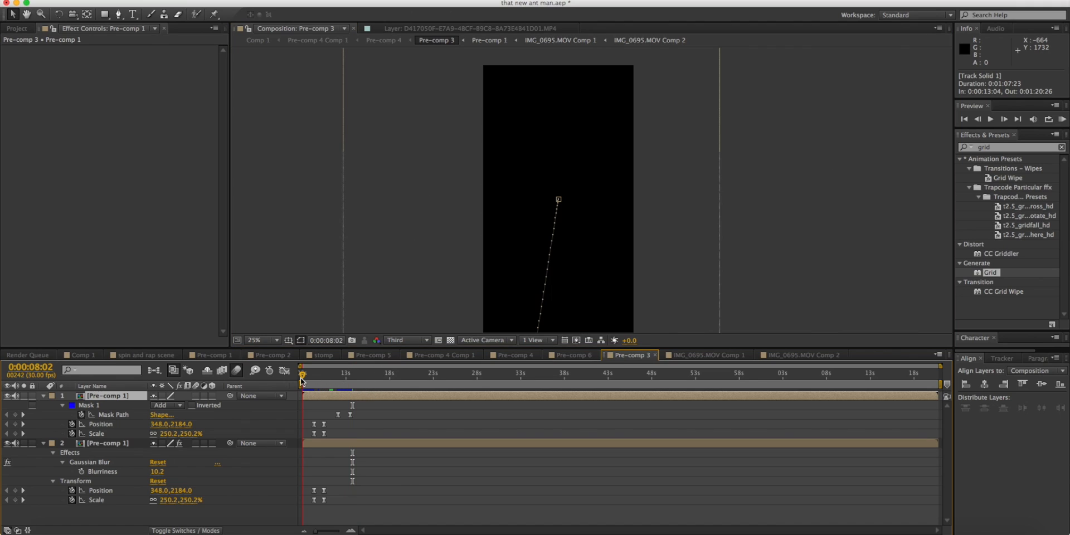
drag(301, 380, 316, 378)
click(334, 378)
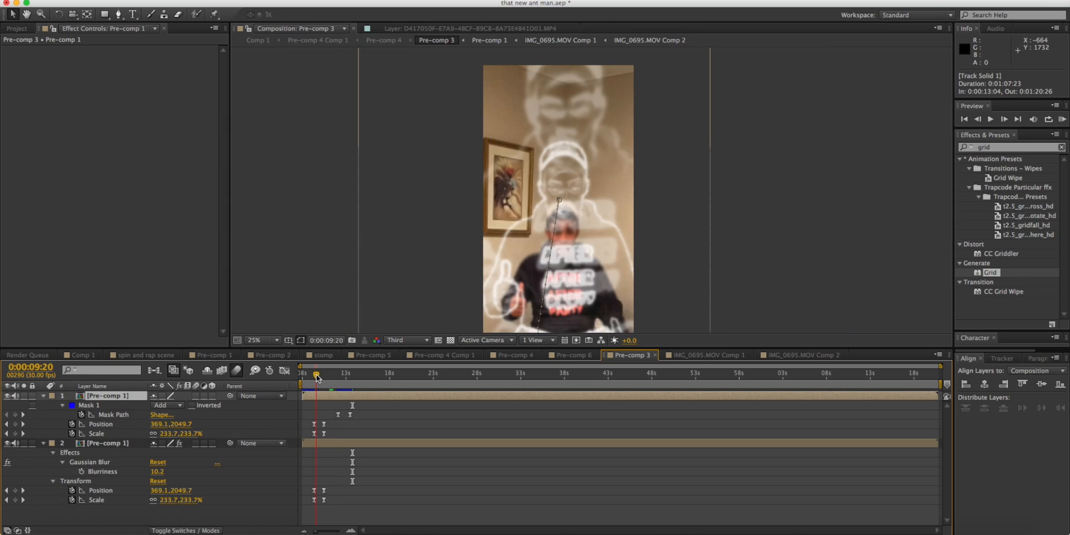
key(space)
mouse_move(664, 198)
mouse_down()
mouse_move(662, 168)
mouse_move(675, 196)
mouse_up()
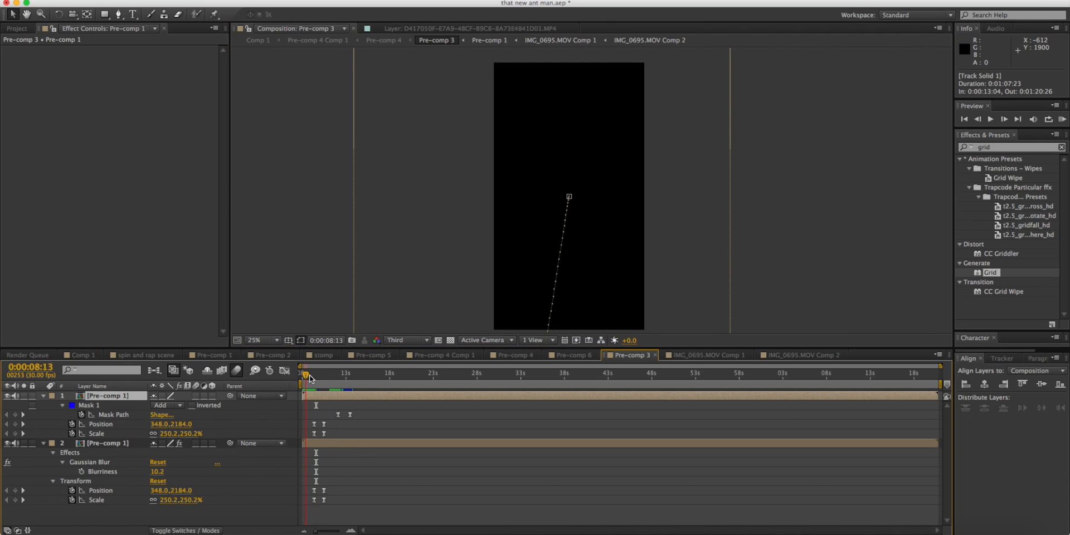
Narrow Mask 1 on the upper Pre-comp 1 layer to a thinner band around the crouching figure at 0:00:13:22.
click(346, 370)
drag(346, 370, 351, 371)
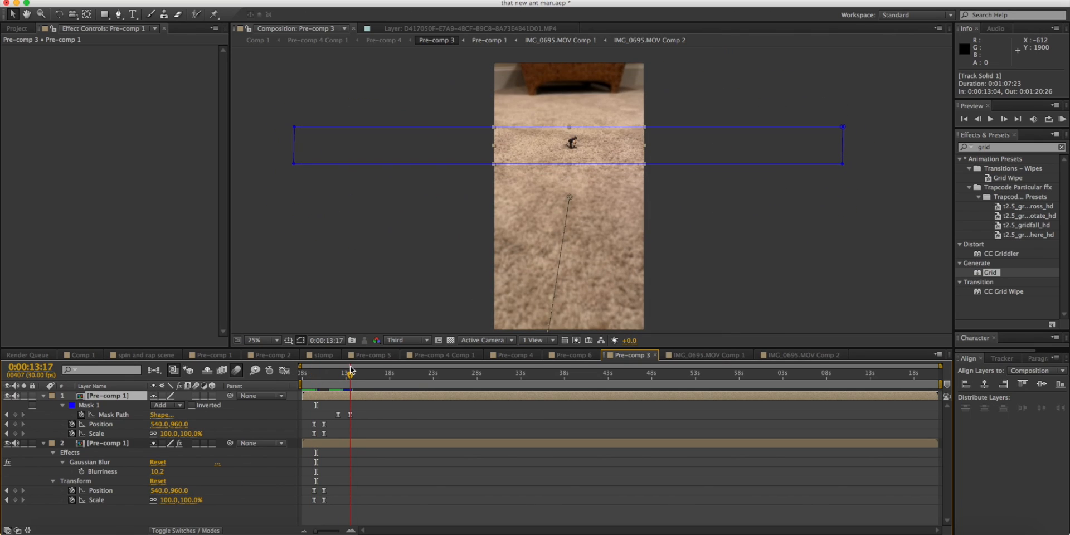
click(405, 242)
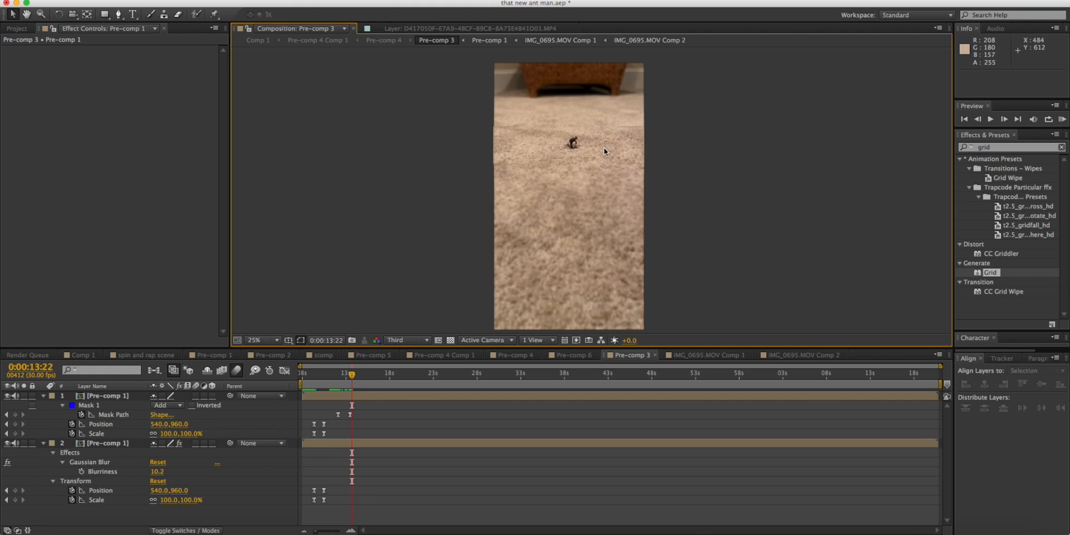
click(495, 132)
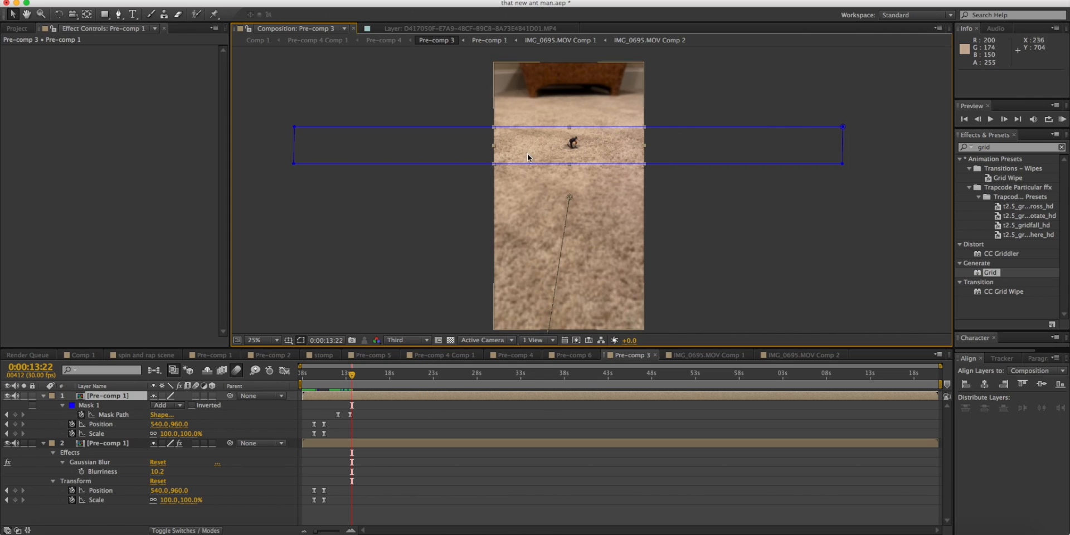
drag(532, 162, 532, 154)
click(535, 127)
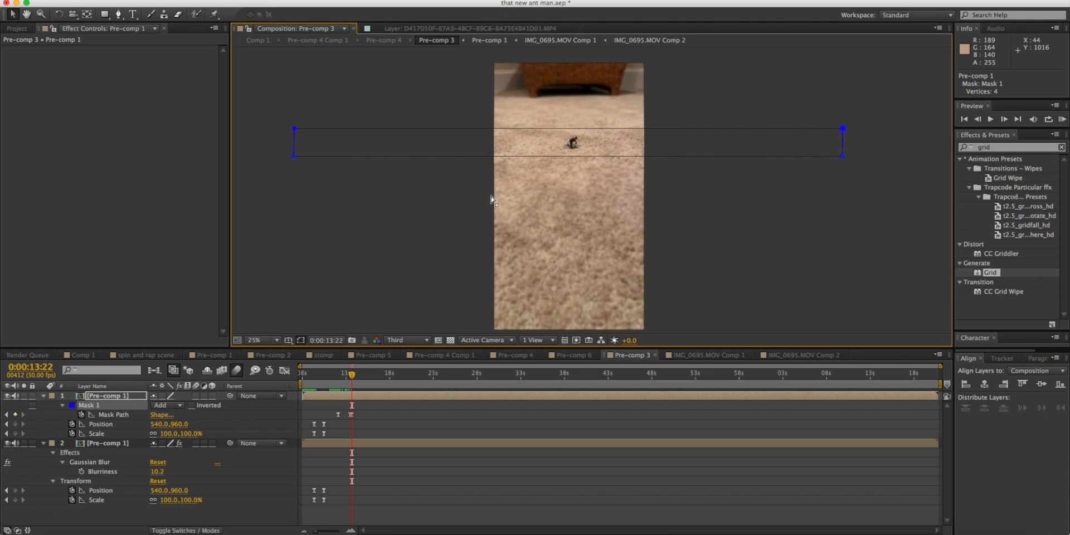
Examine the Mask 1 animation between 0:00:13:24 and 0:00:12:10 with the blurred lower layer hidden.
drag(338, 384, 352, 380)
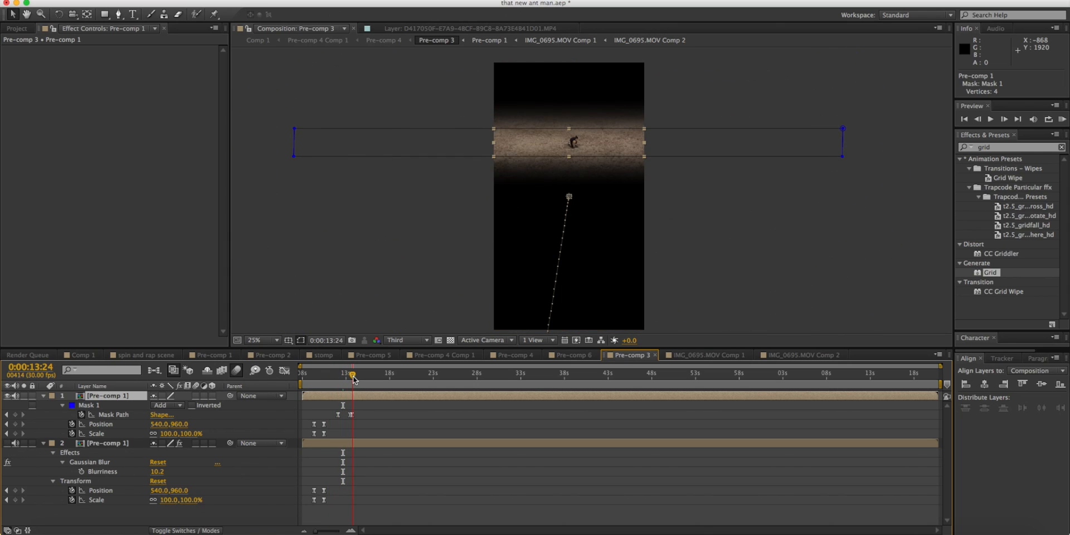
click(344, 380)
drag(344, 381, 340, 381)
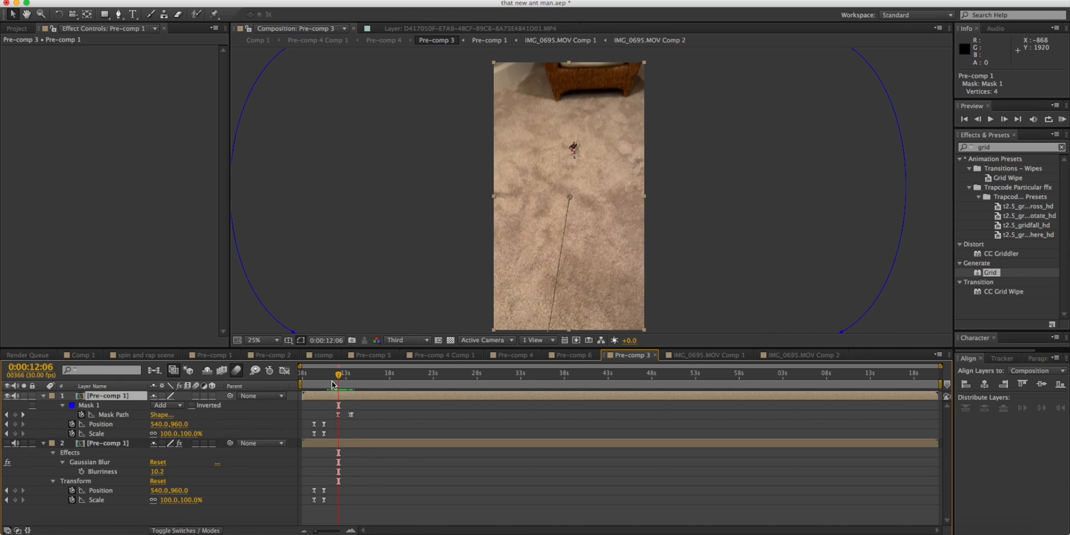
Toggle the lower Pre-comp 1 layer's visibility to compare the Gaussian Blur at 0:00:12:10 and 0:00:13:22, leaving the layer visible.
click(126, 443)
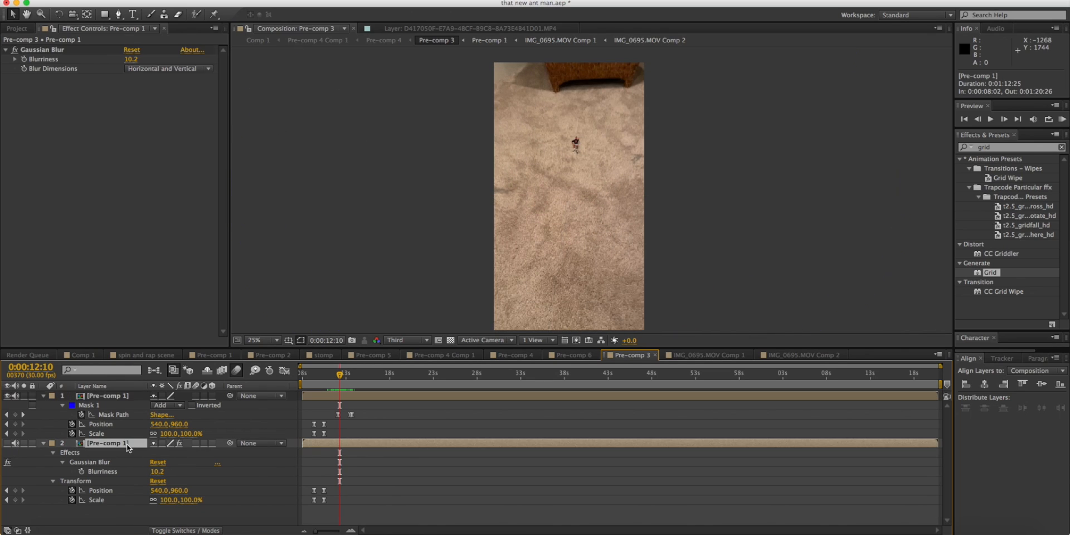
click(7, 443)
click(7, 443)
mouse_move(350, 376)
mouse_down()
mouse_move(334, 376)
mouse_move(352, 376)
mouse_up()
click(8, 443)
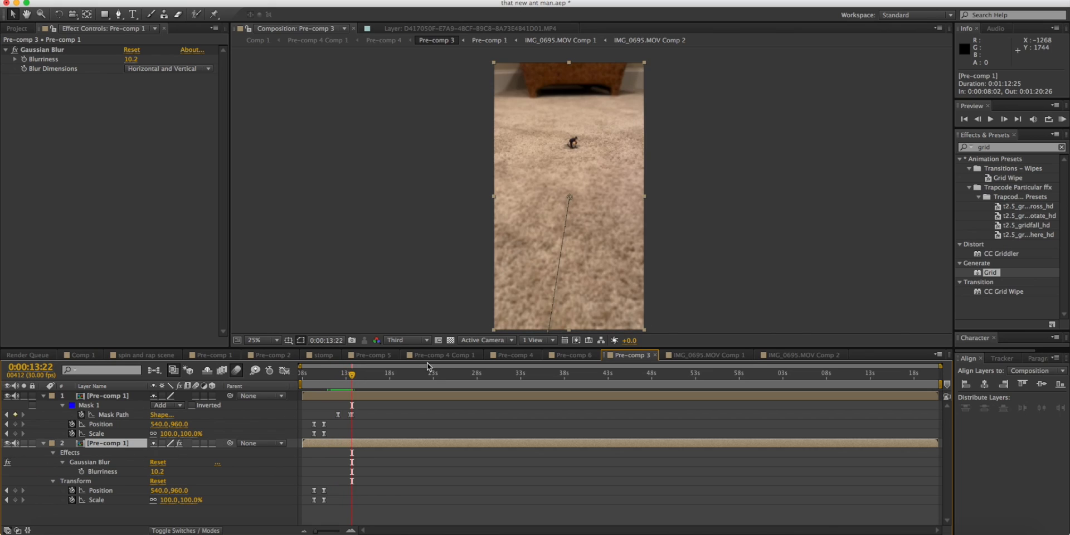
Scrub Pre-comp 3 from 0:00:11:21 to 0:00:13:26 and return to 0:00:09:16 to review the blur and zoom animation.
click(335, 381)
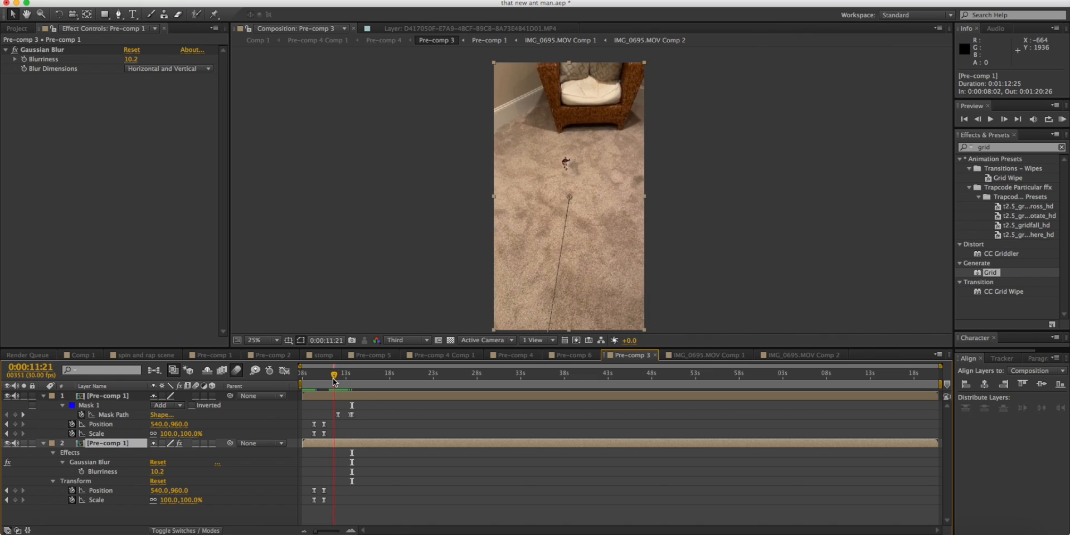
drag(335, 381, 354, 376)
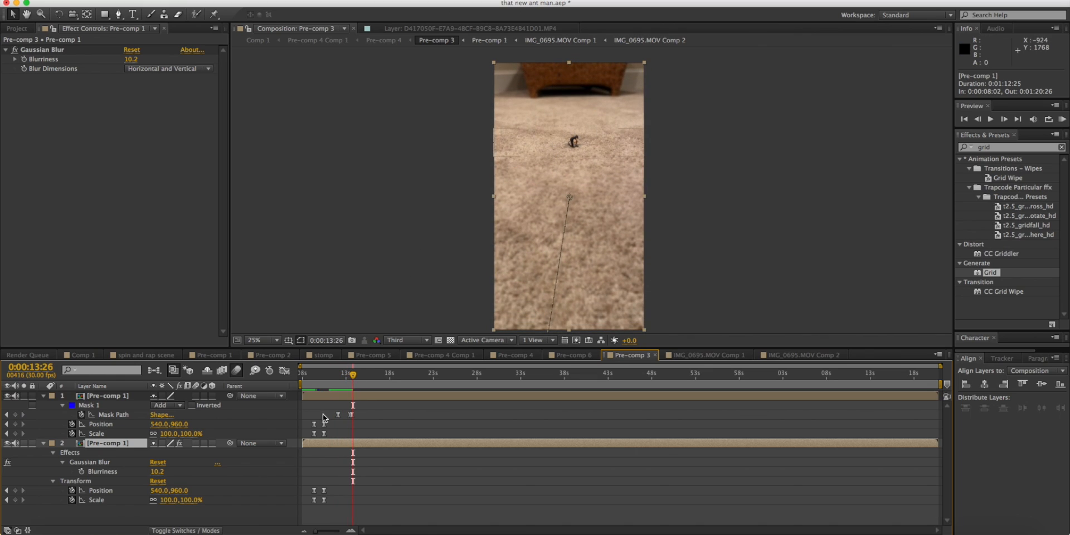
click(338, 380)
drag(339, 380, 352, 366)
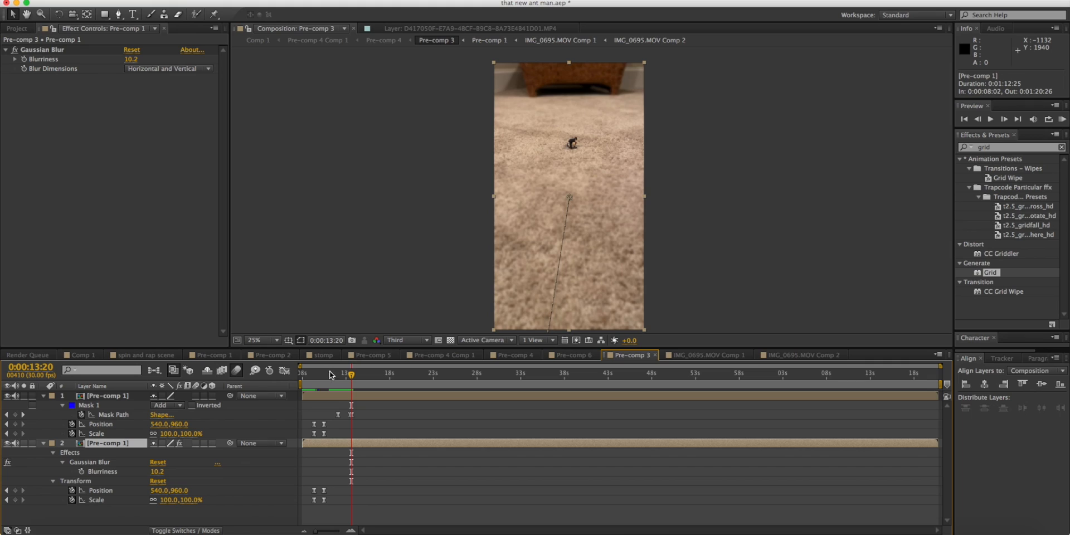
drag(301, 373, 319, 374)
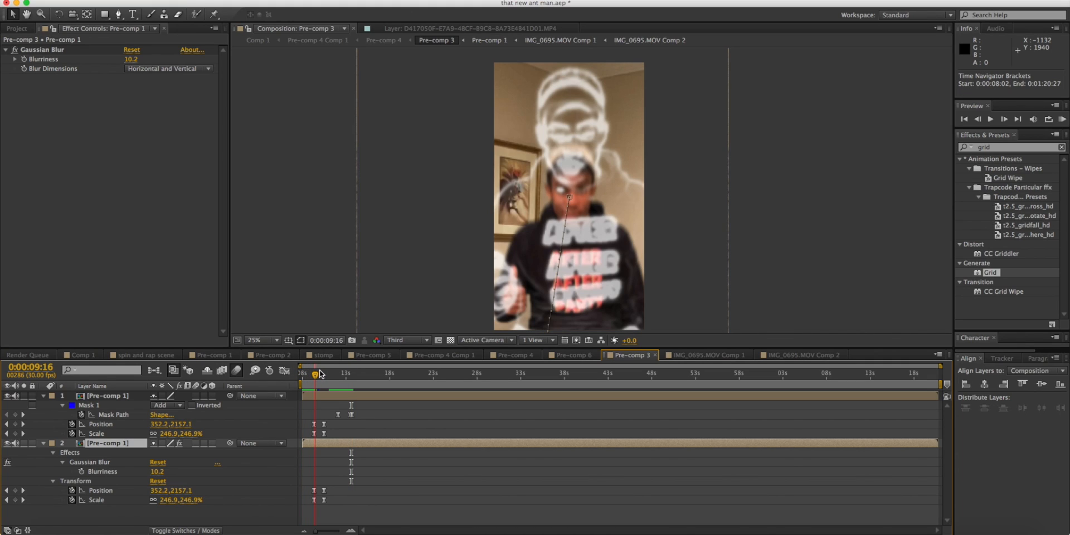
Open Comp 1 and review the bottom MP4 clip's Scale and Position animation from 0:00:08:02 to 0:00:09:13.
click(79, 355)
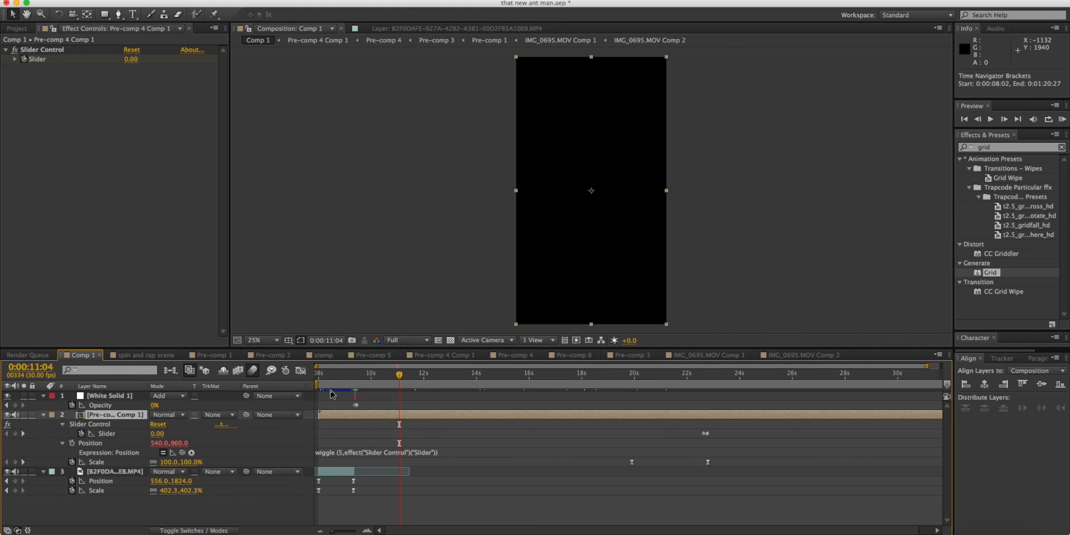
drag(353, 377, 299, 382)
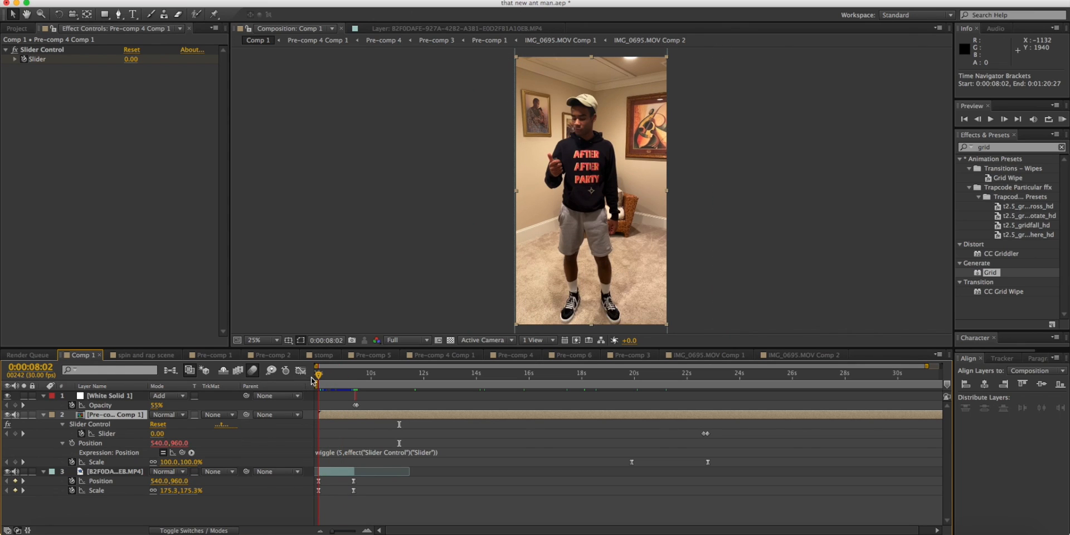
click(97, 490)
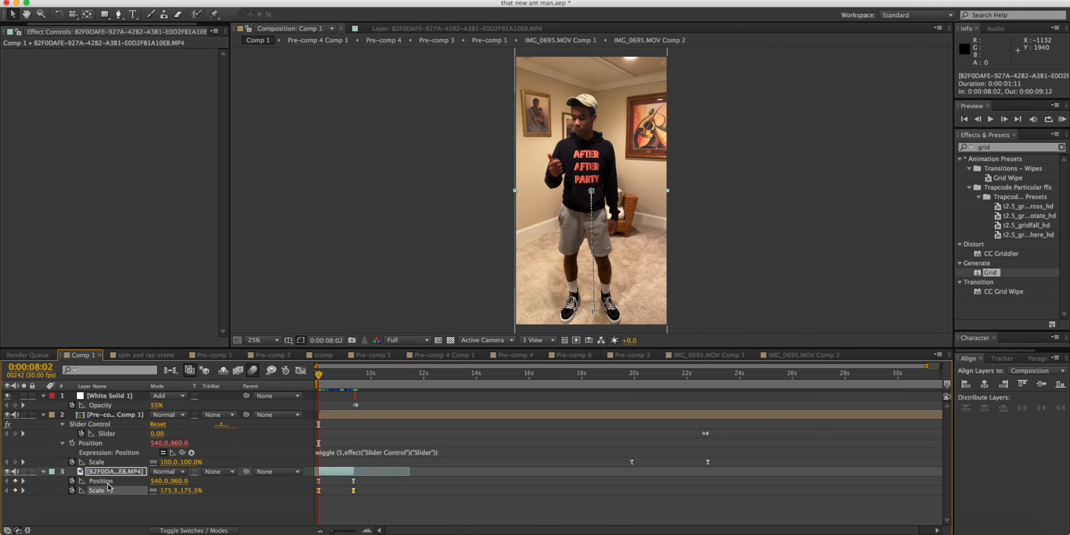
drag(320, 376, 357, 372)
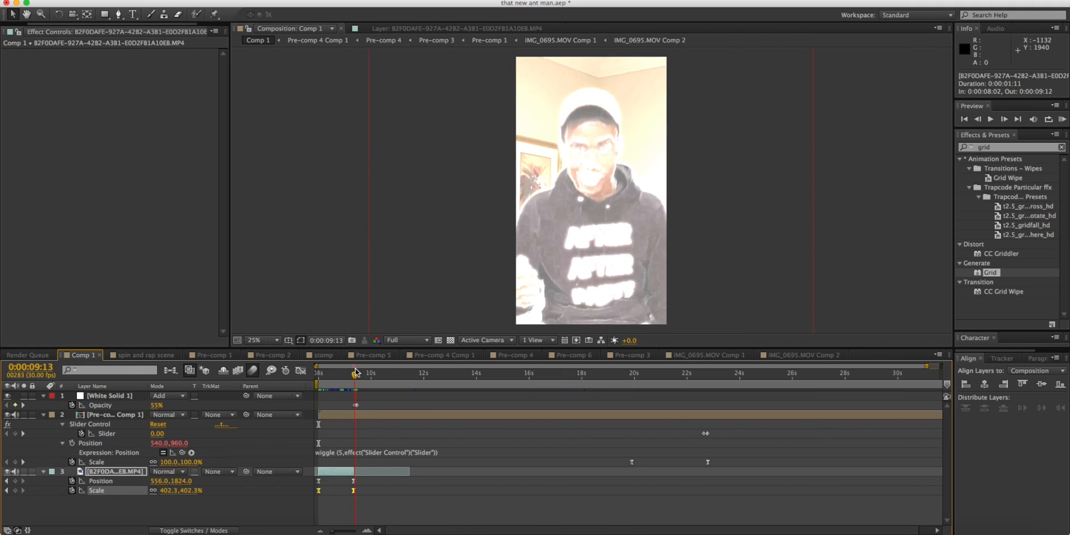
Compare frames 0:00:09:12 and 0:00:09:13, select White Solid 1, and examine its opacity flash and the transition through 0:00:09:29.
drag(356, 373, 354, 373)
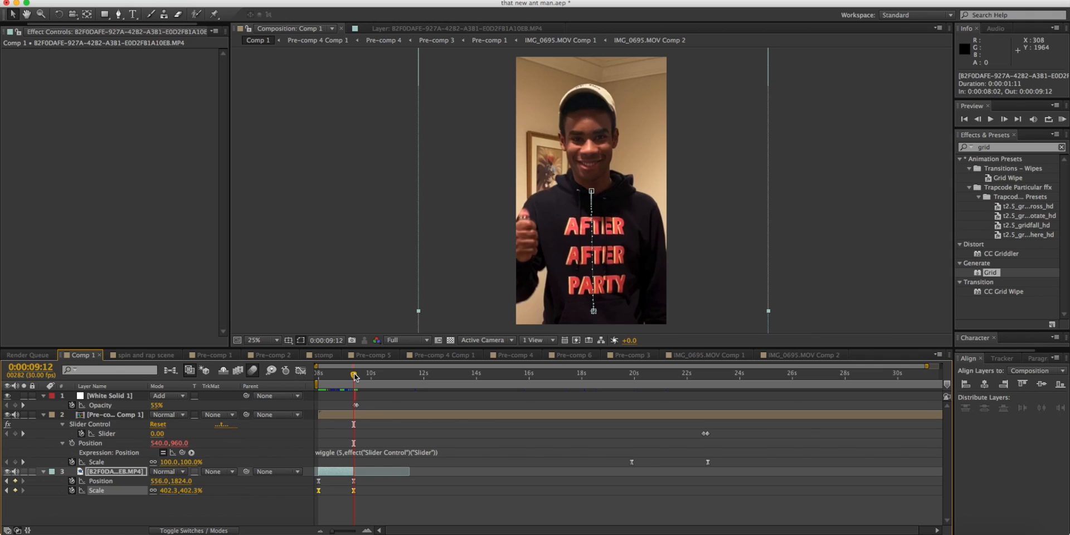
drag(355, 375, 355, 376)
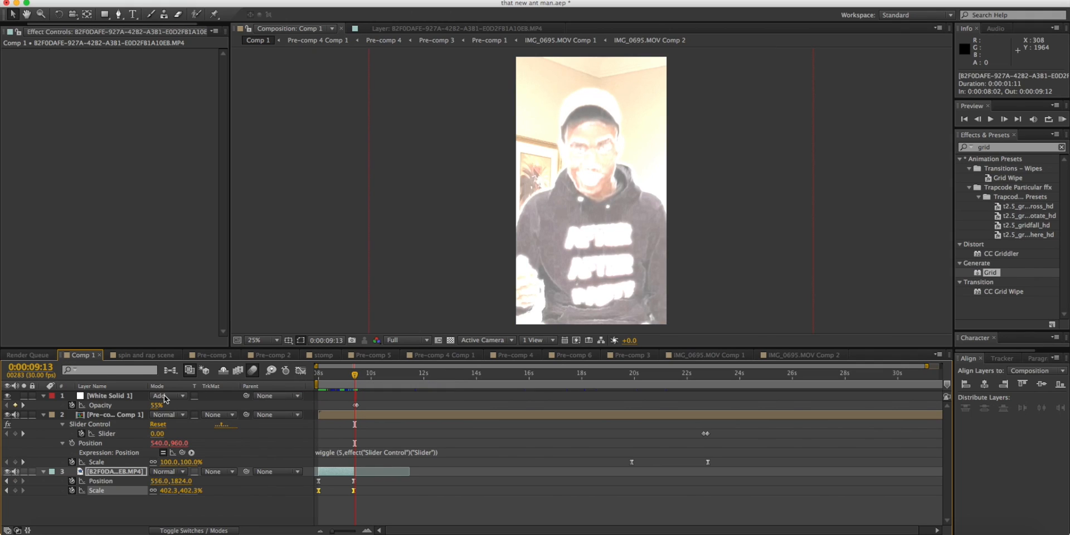
click(108, 397)
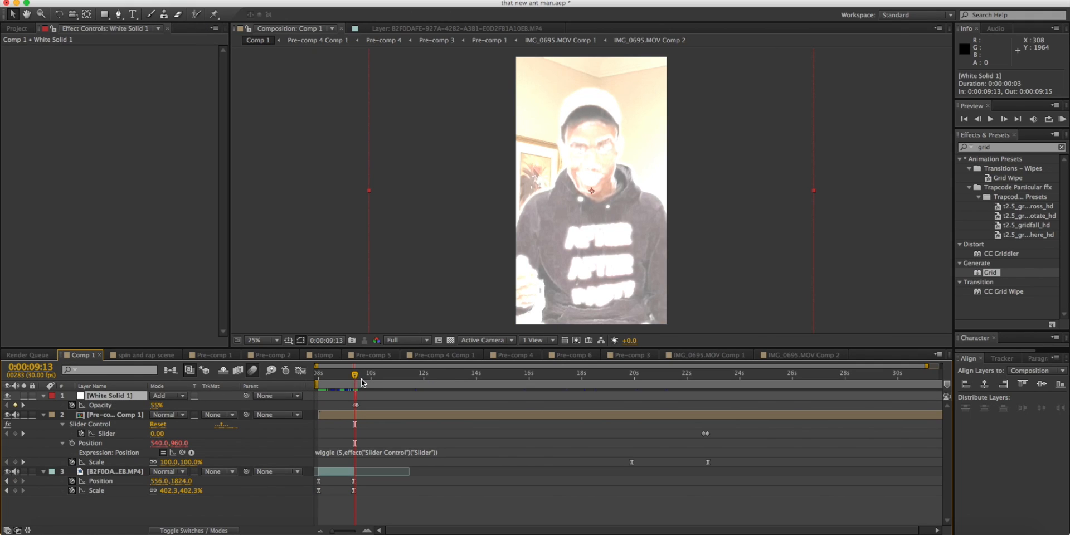
click(366, 530)
drag(354, 375, 368, 375)
click(411, 379)
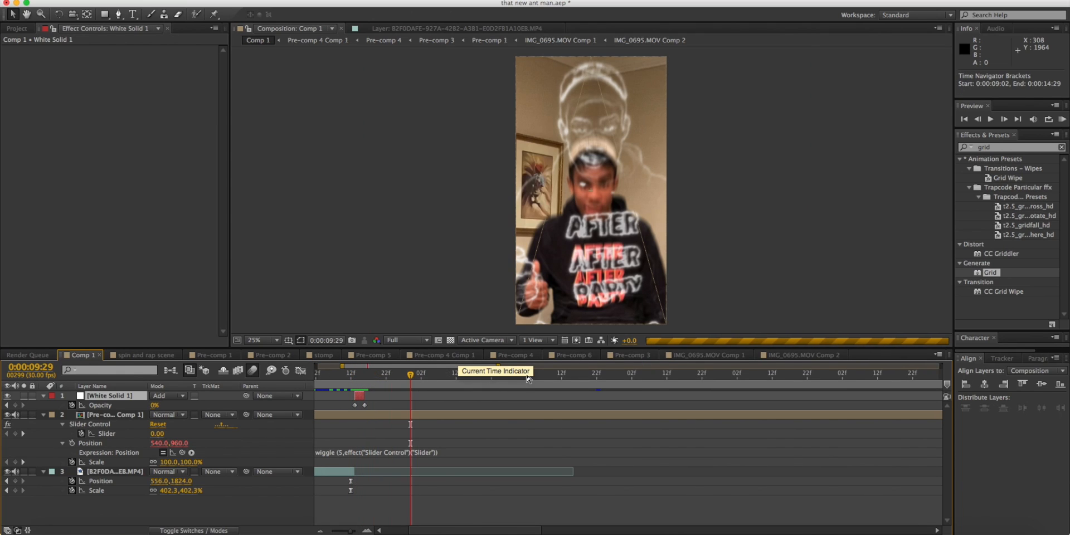
Scrub Comp 1 from 0:00:12:04 to 0:00:19:07 and back to 0:00:17:19 to review the spin shot.
click(456, 373)
drag(589, 377, 639, 374)
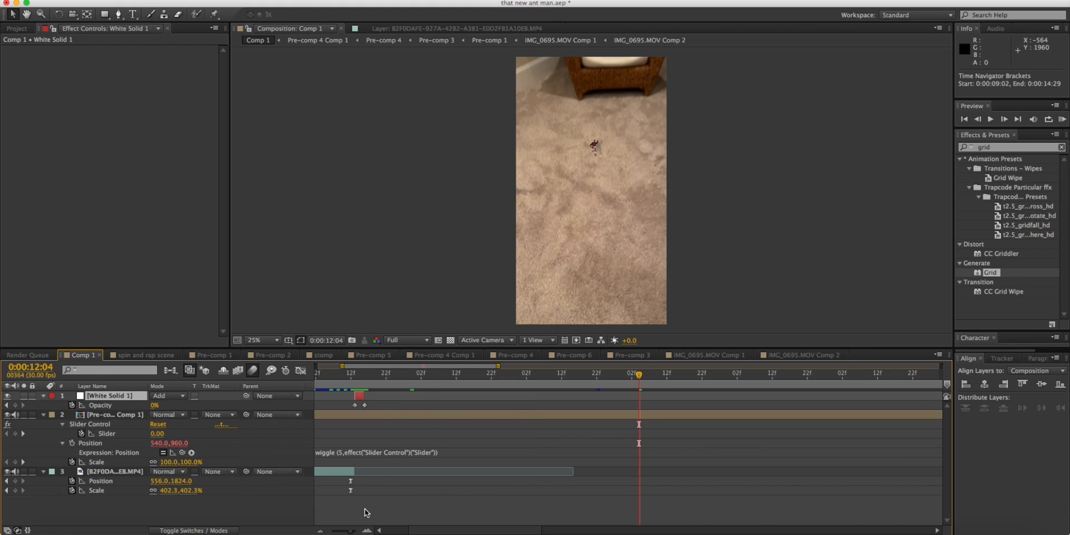
drag(348, 532, 334, 531)
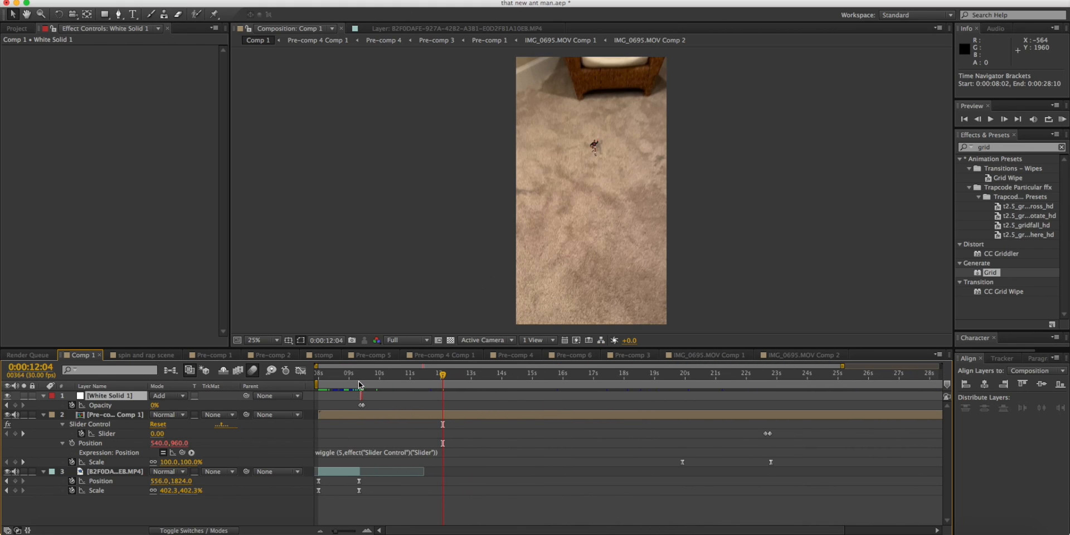
drag(361, 383, 364, 383)
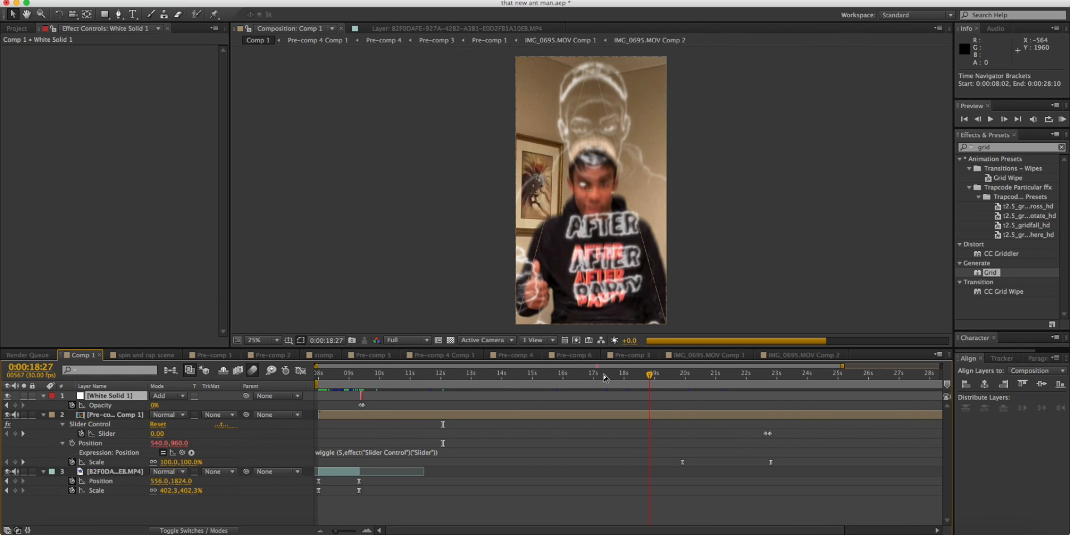
click(647, 379)
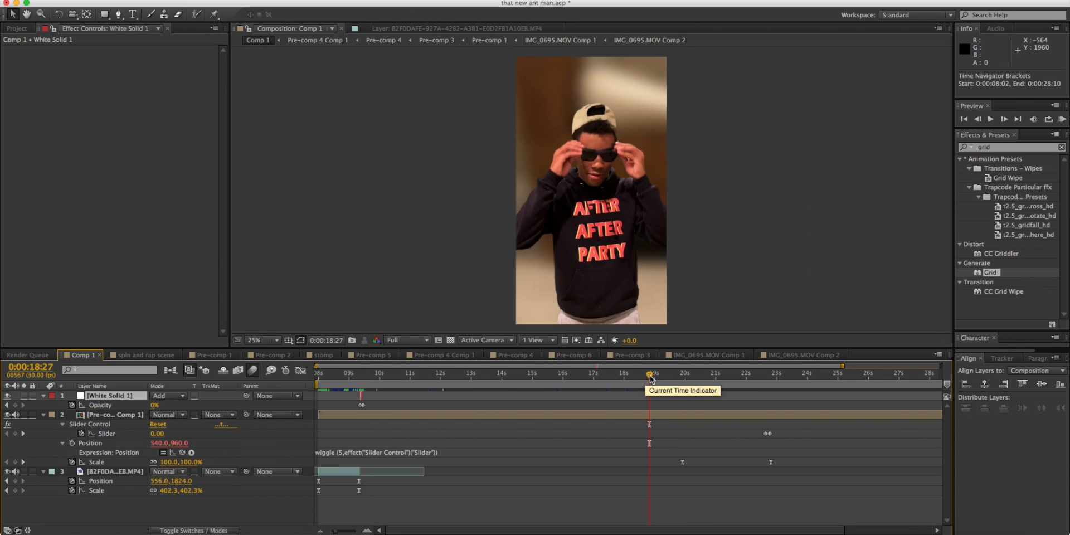
click(659, 377)
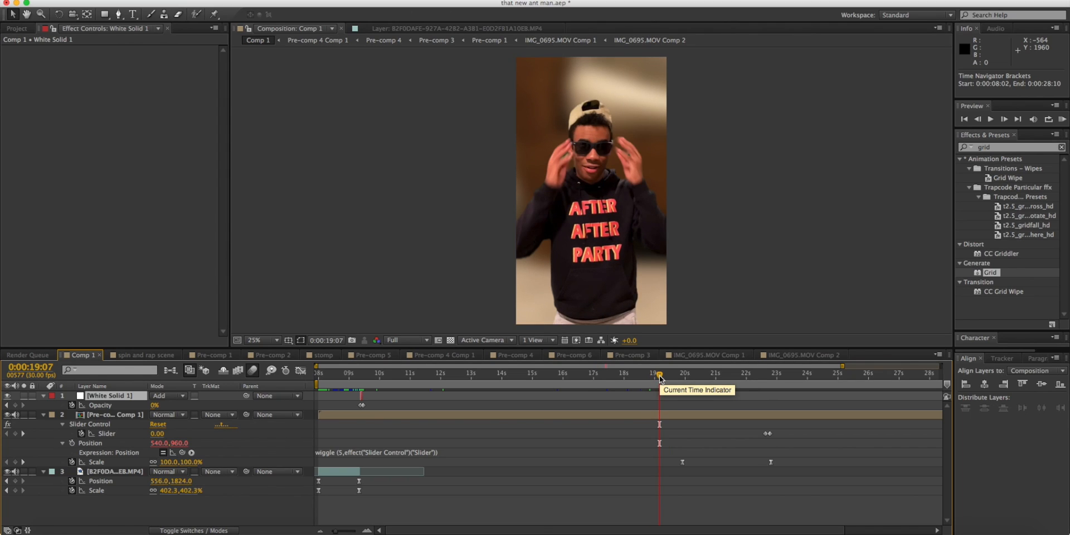
drag(660, 379, 634, 380)
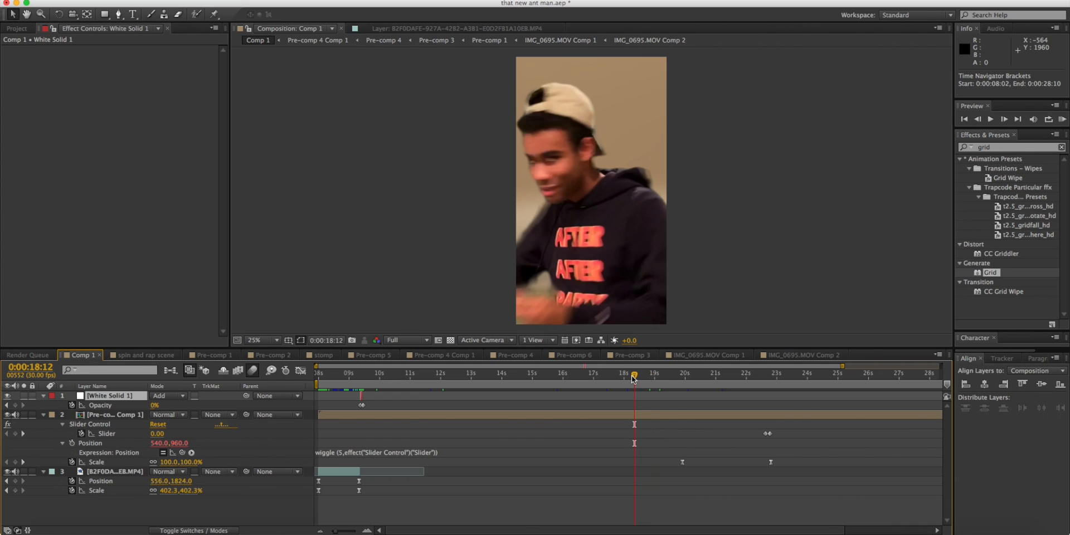
click(610, 374)
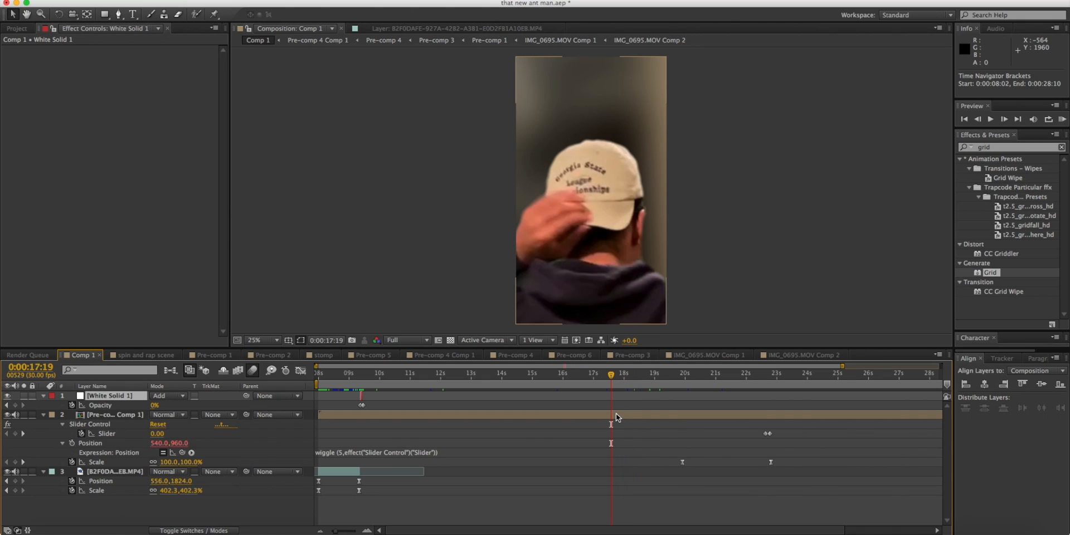
Open Pre-comp 2 through the nested compositions and compare the IMG_0682.JPG panorama source with its placement in the composition.
double_click(615, 413)
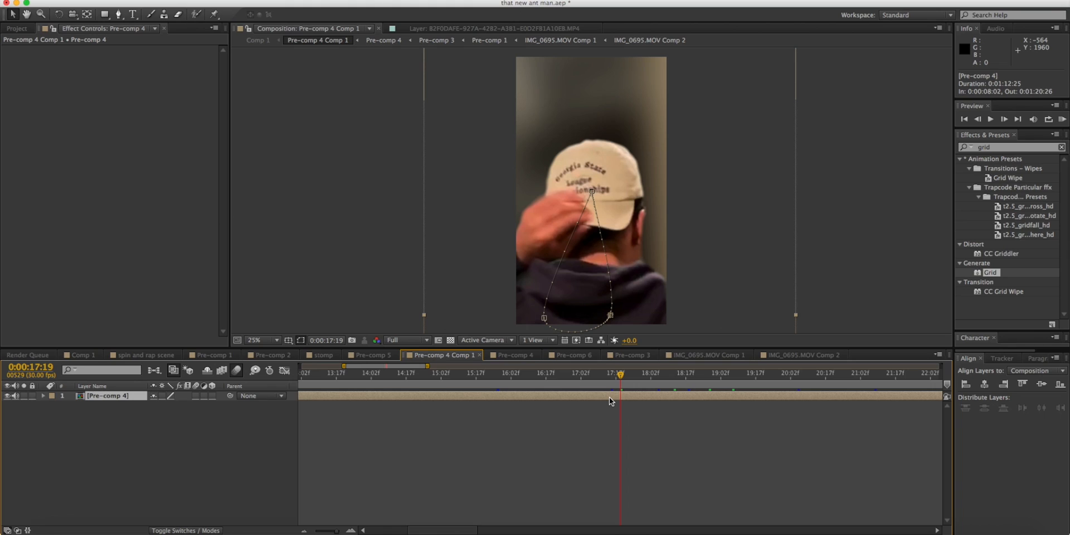
double_click(609, 397)
double_click(600, 406)
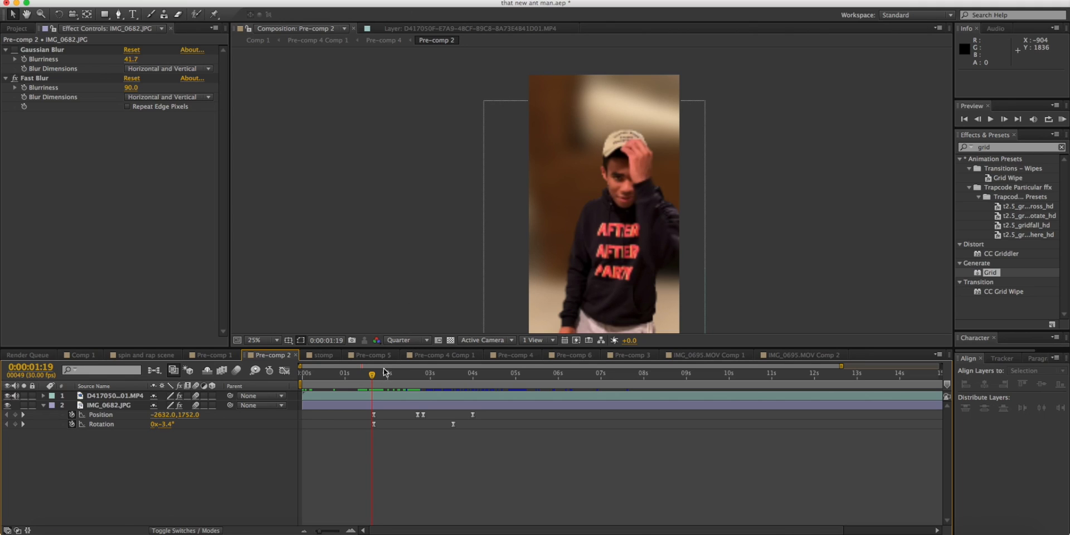
double_click(367, 406)
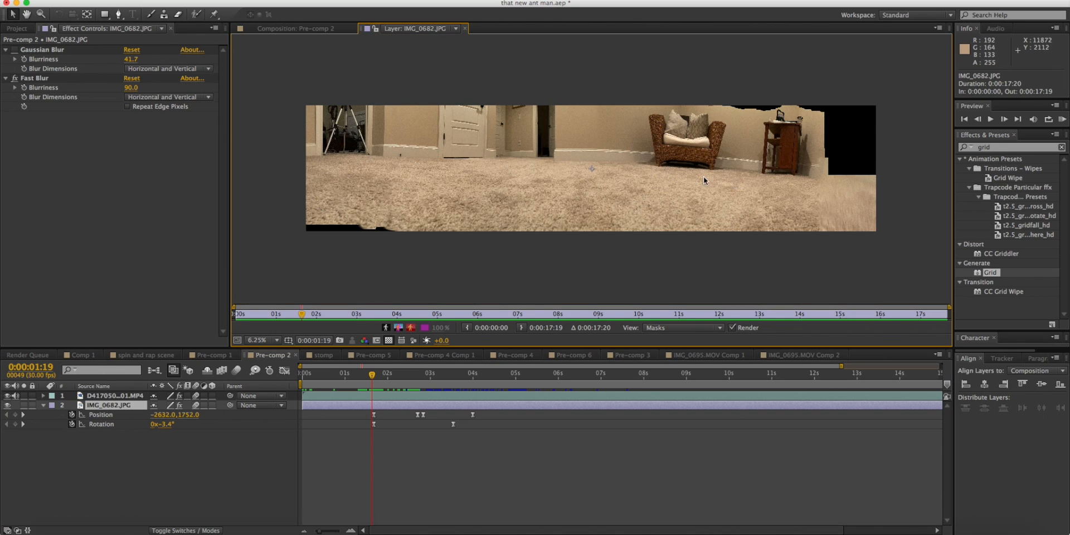
click(301, 29)
scroll(412, 266, down, 5)
click(415, 28)
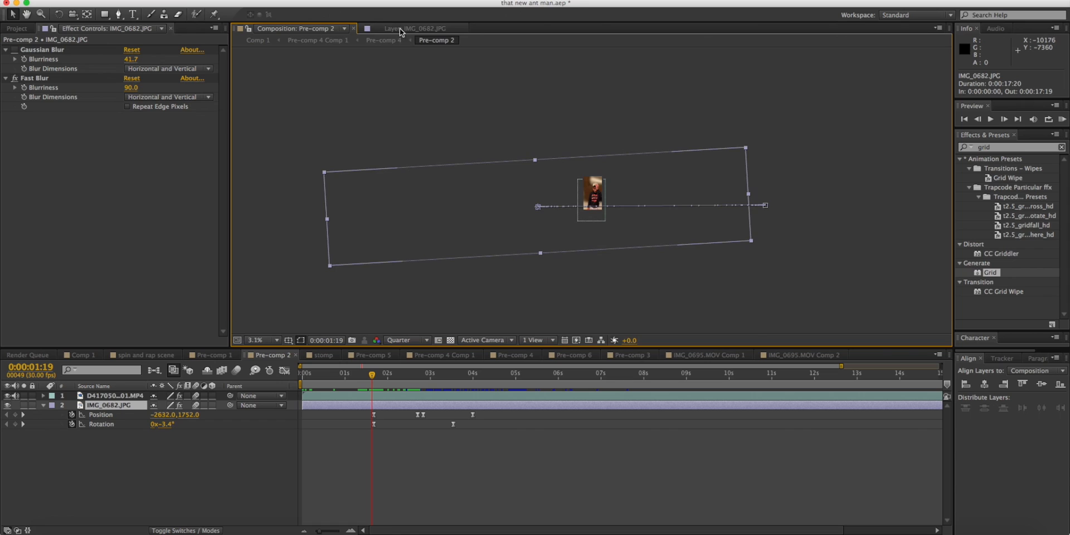
click(295, 29)
Play Pre-comp 2 from 0:00:01:19 to 0:00:02:23 to examine how the IMG_0682.JPG background travels behind the performer.
scroll(611, 207, up, 3)
scroll(564, 193, down, 3)
scroll(593, 216, up, 1)
scroll(593, 215, down, 1)
key(space)
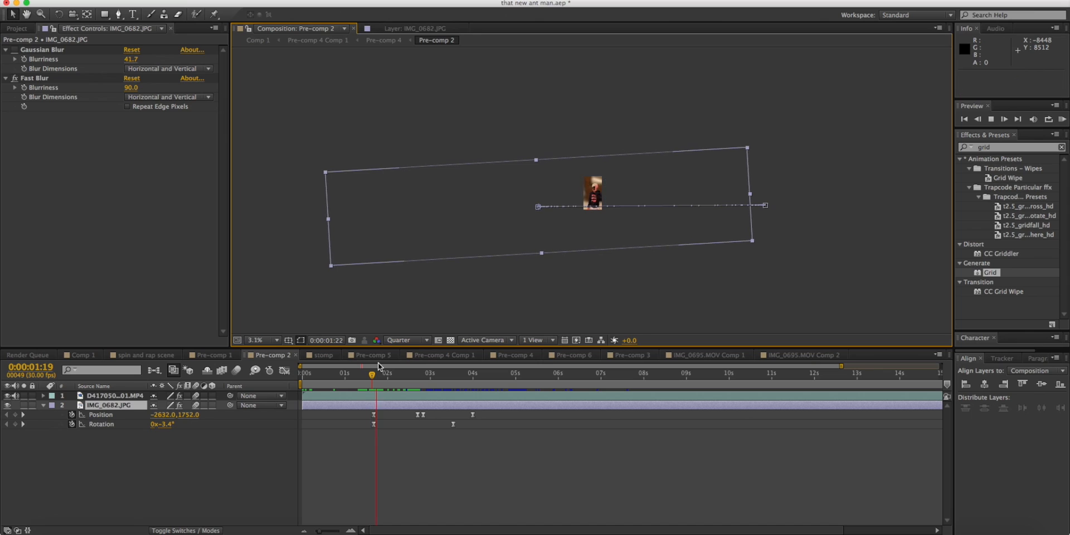
key(space)
scroll(591, 191, up, 2)
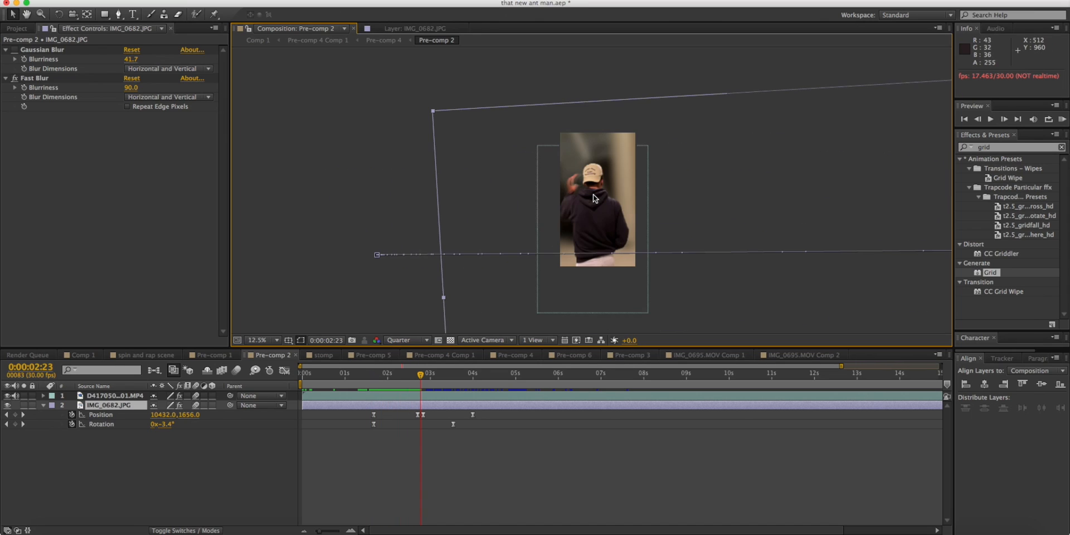
Check the IMG_0682.JPG source again and replay its Position and Rotation animation from 0:00:01:18, ending at 0:00:03:20.
double_click(576, 212)
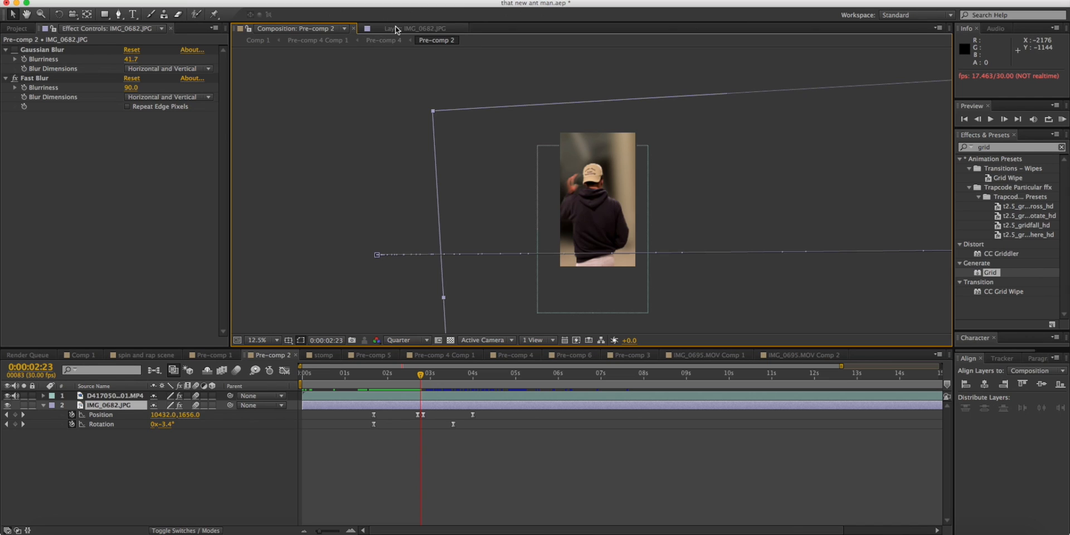
click(329, 28)
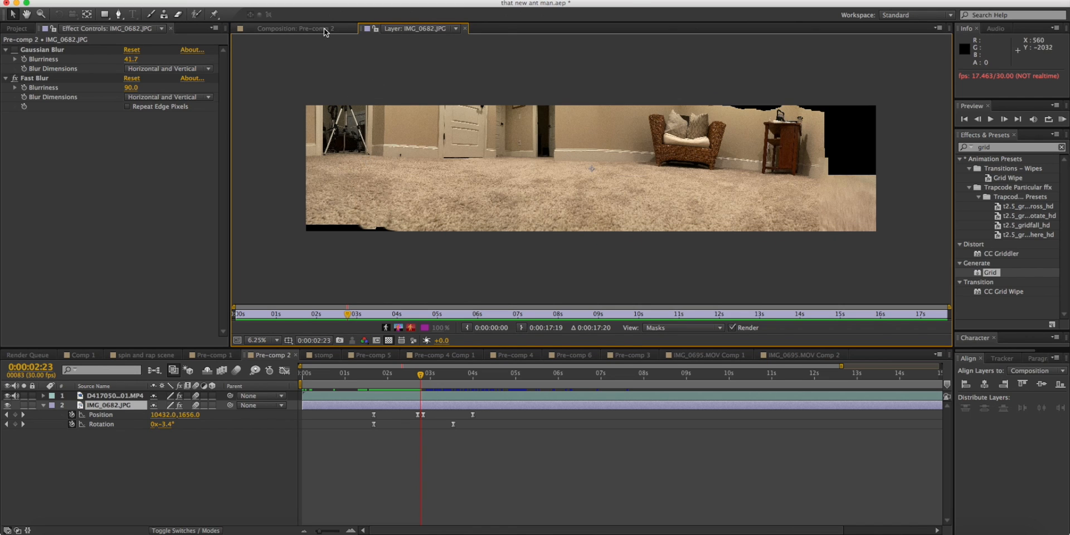
drag(420, 375, 373, 379)
key(space)
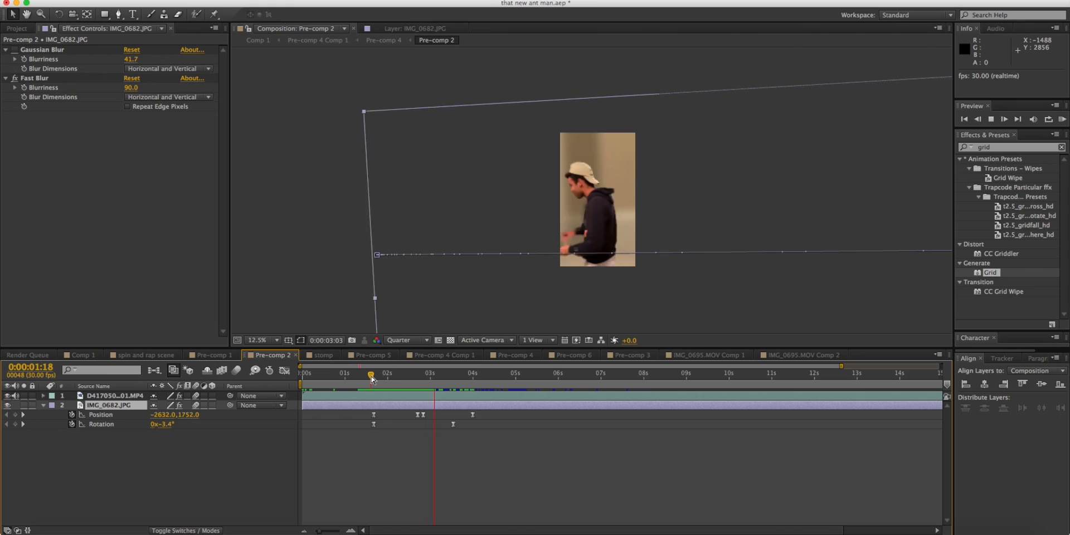
key(space)
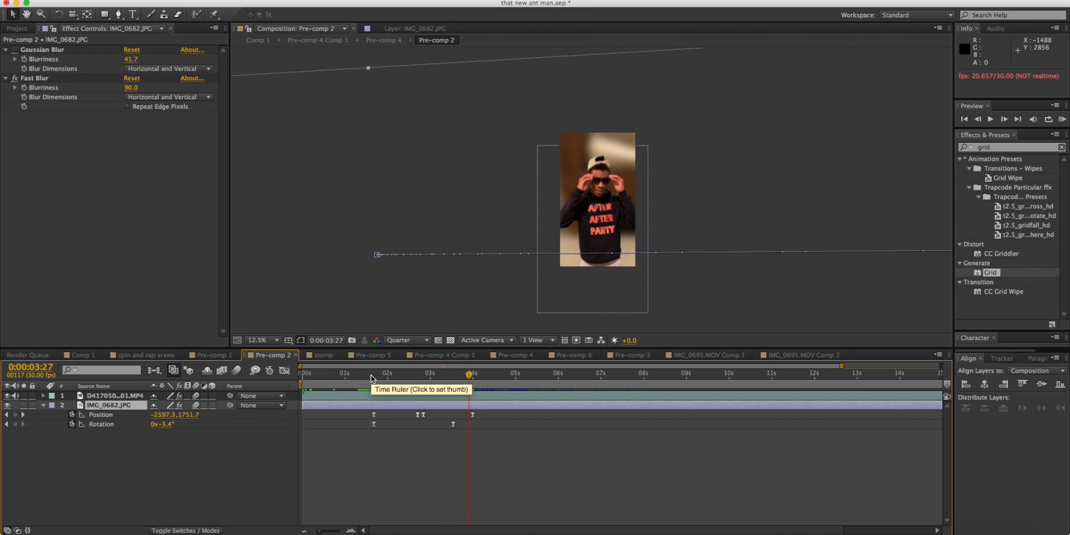
click(371, 377)
key(space)
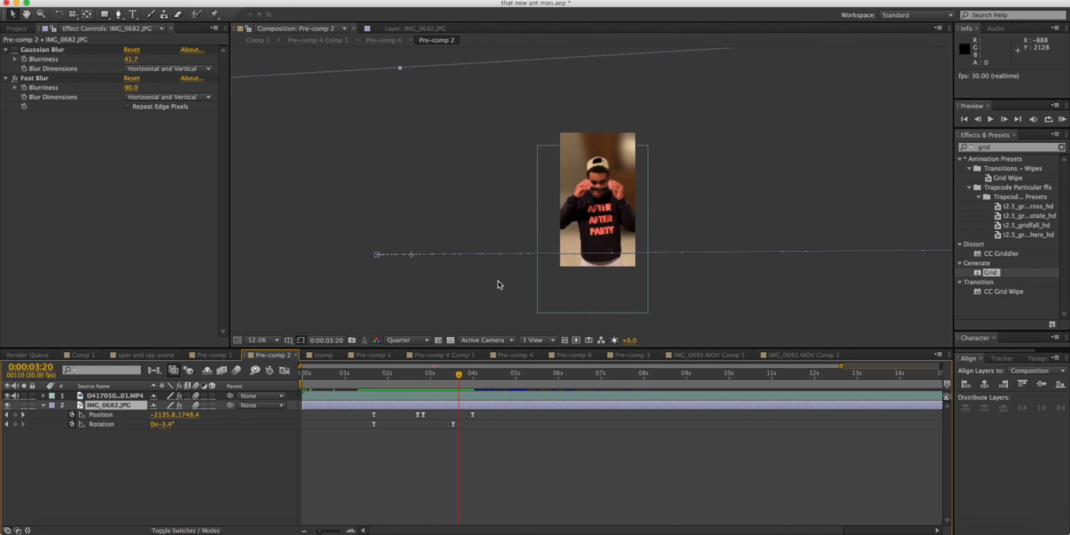
key(period)
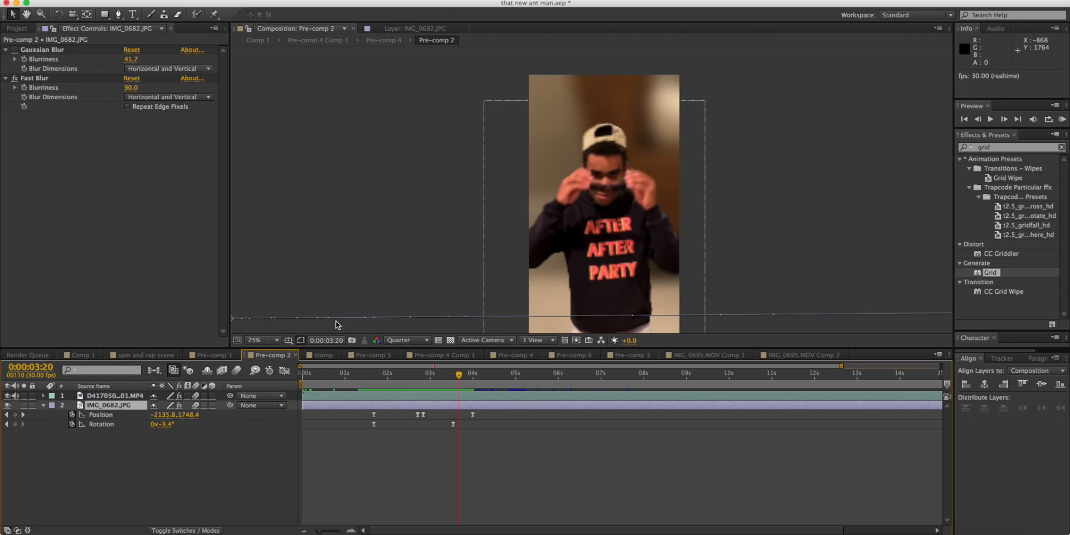
Examine the Fast Blur effect on IMG_0682.JPG and the blurred background at 0:00:03:20.
click(89, 80)
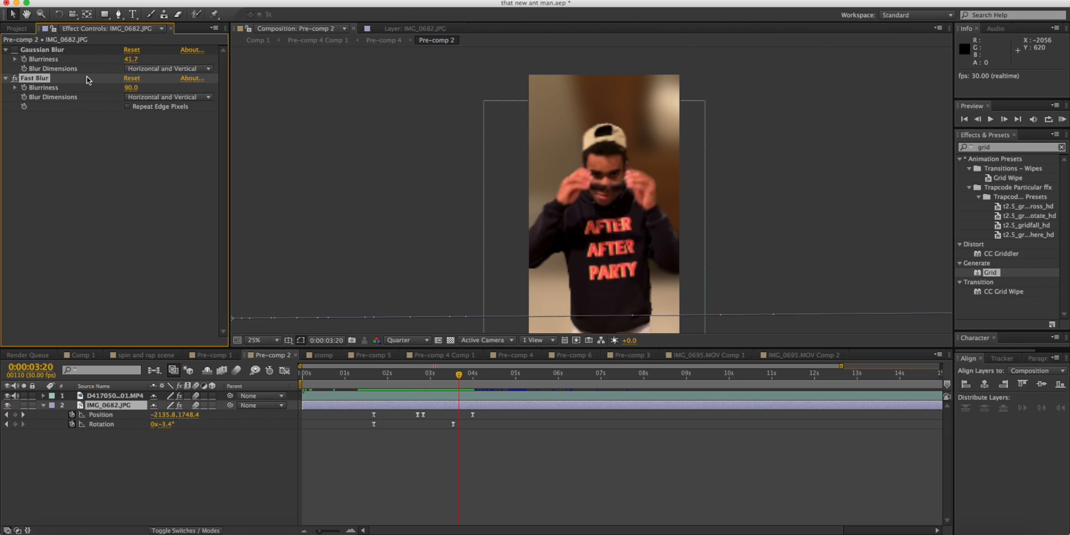
click(478, 423)
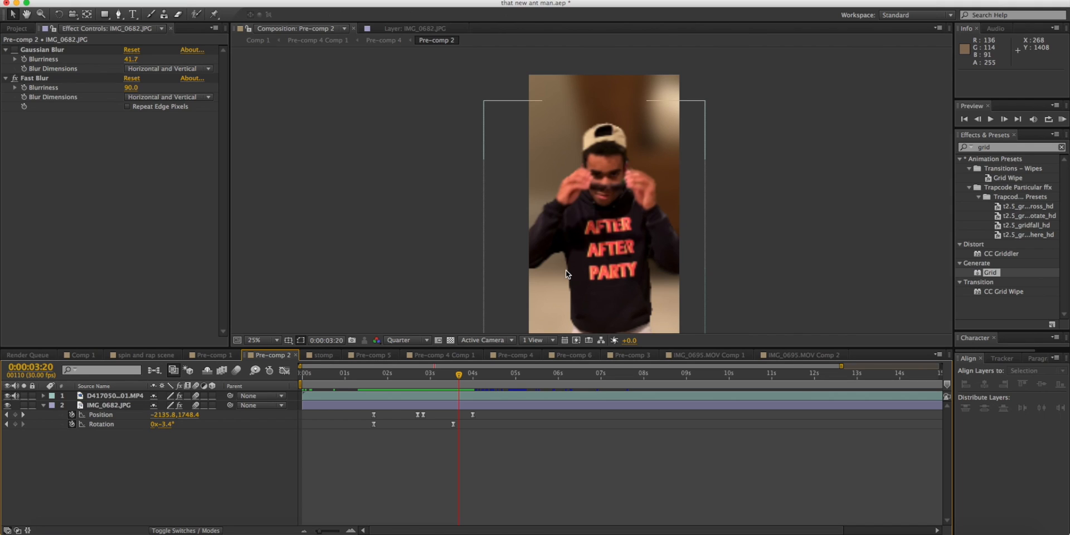
scroll(566, 274, up, 3)
scroll(565, 274, down, 3)
Select the MP4 clip in Pre-comp 2 and review its Keylight settings and keyed footage at 0:00:06:12 and 0:00:04:16.
click(443, 396)
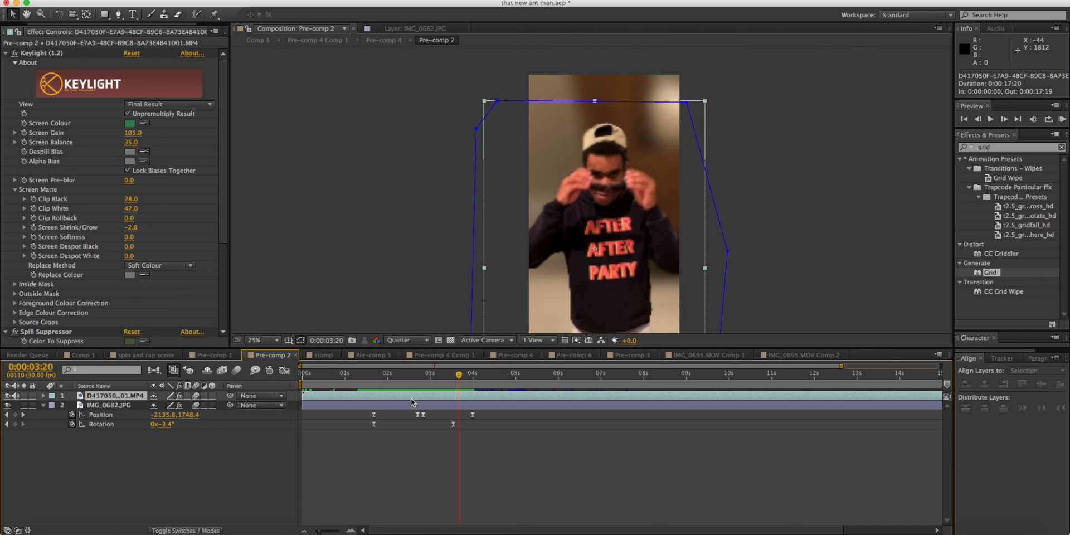
drag(370, 383, 440, 427)
drag(403, 399, 576, 366)
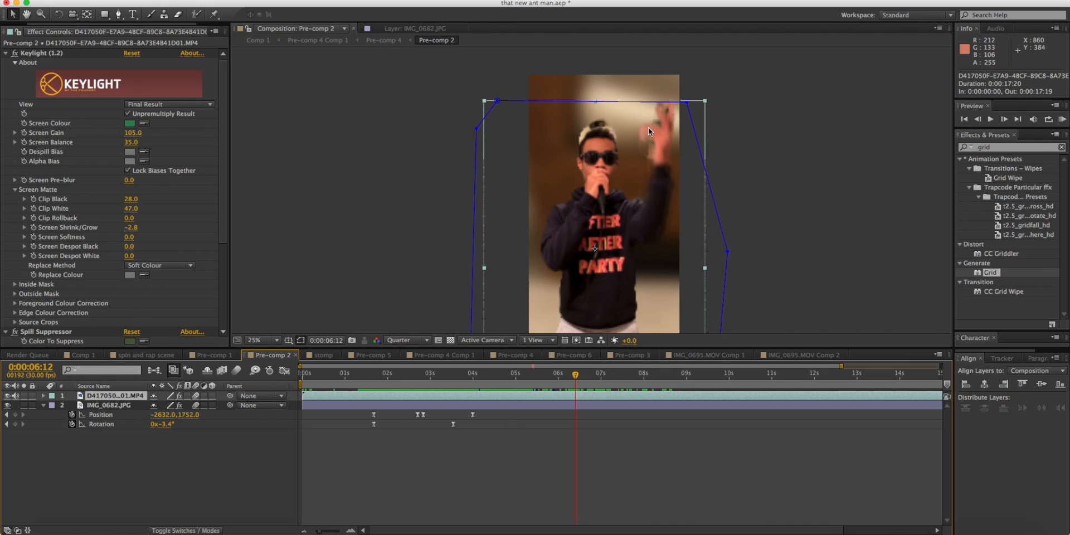
drag(440, 375, 496, 375)
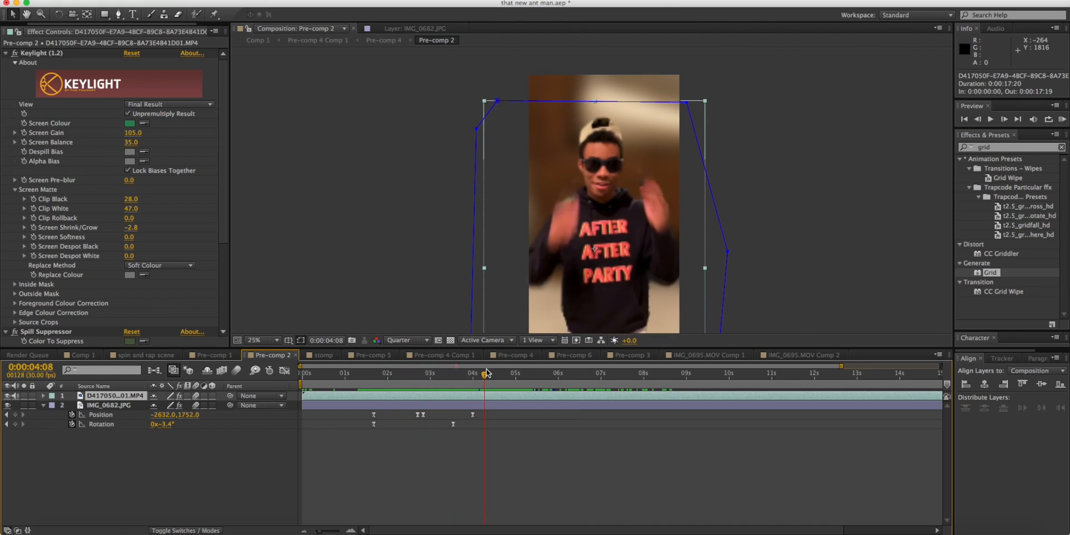
Return to Comp 1 at 0:00:08:02, open the bottom MP4 clip's source, and review it to 0:00:10:01 and back to 0:00:08:01.
click(84, 355)
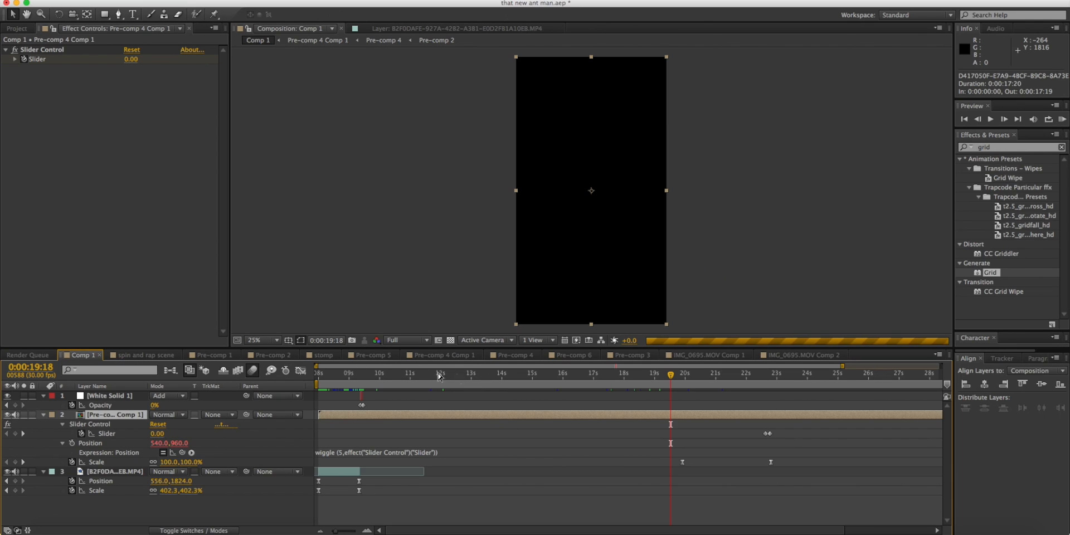
drag(327, 379, 313, 379)
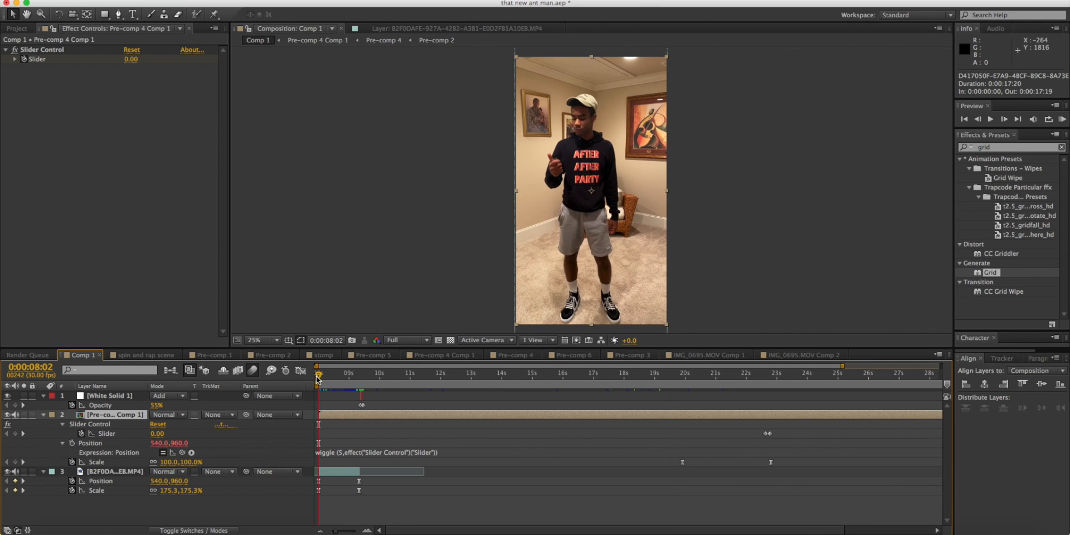
double_click(345, 473)
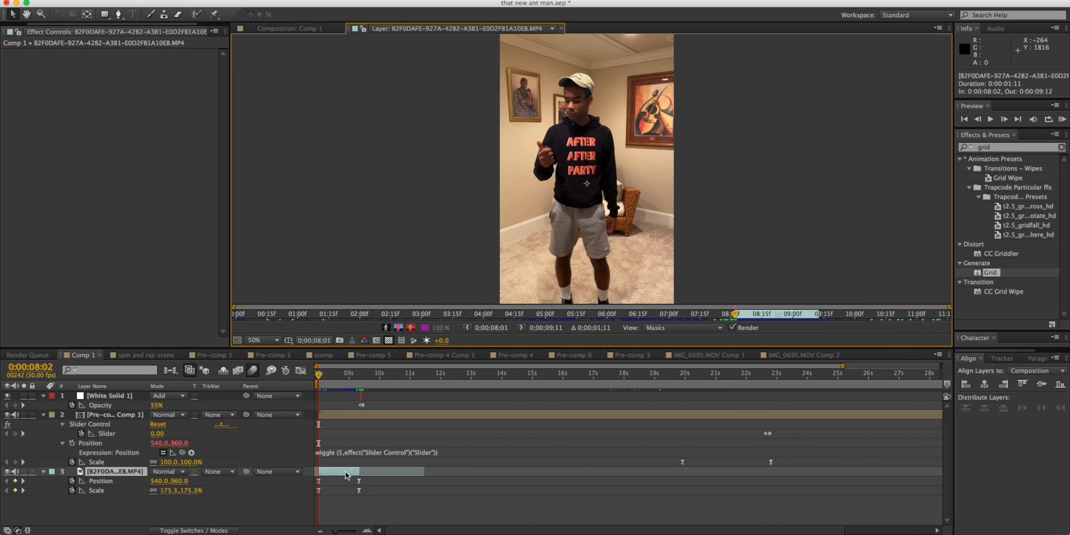
drag(734, 315, 858, 304)
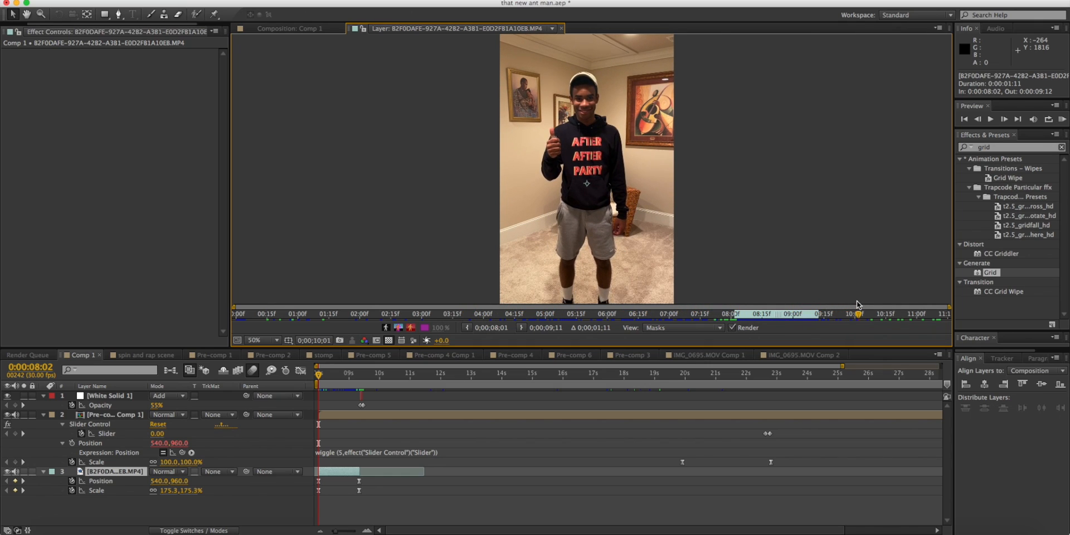
click(358, 375)
drag(358, 374, 362, 375)
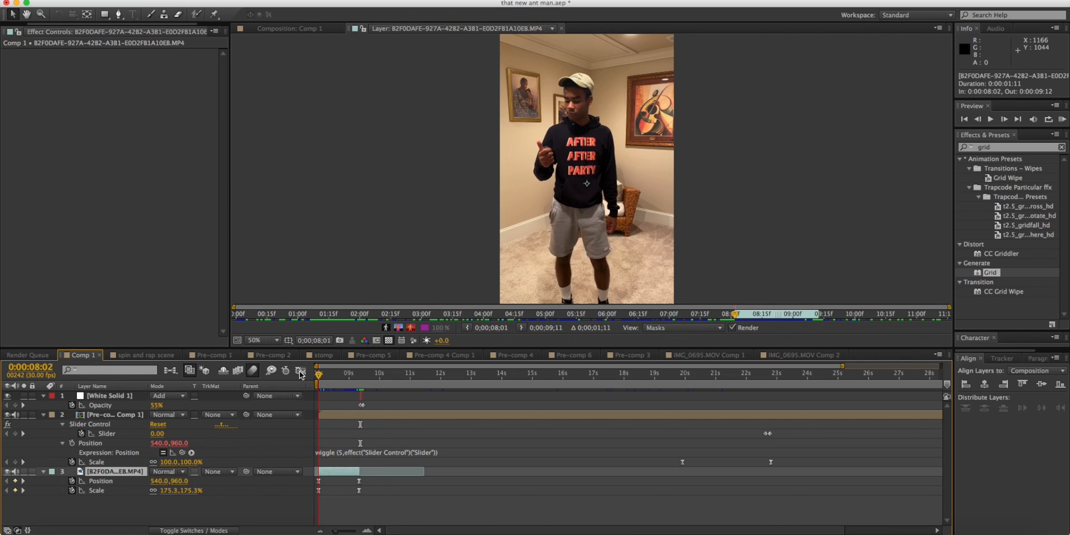
drag(266, 314, 727, 316)
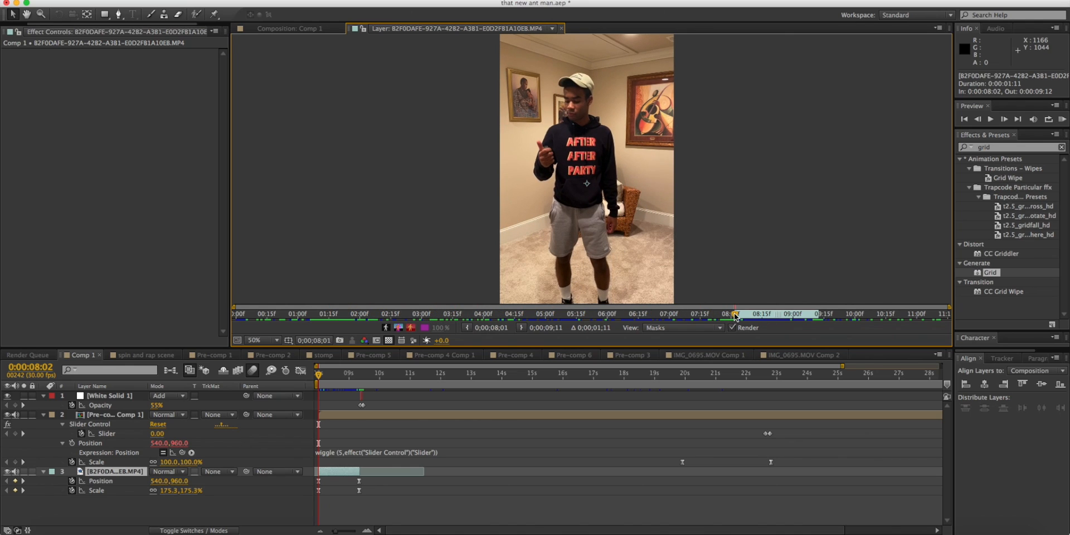